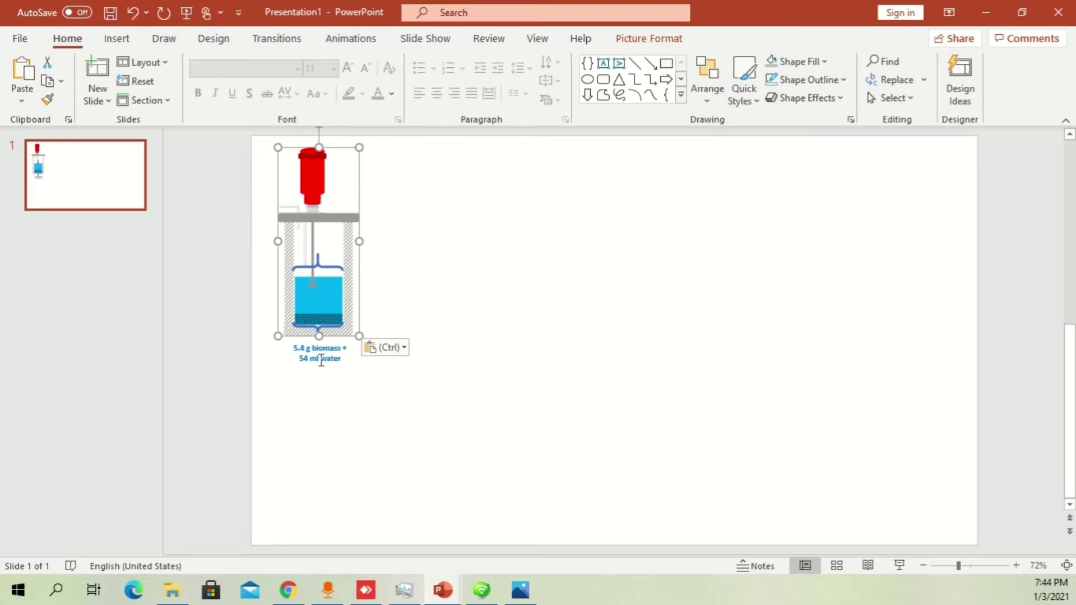
Duplicate the blue reactor picture and place the copy to the right of the original
left_click_drag(354, 255, 676, 263)
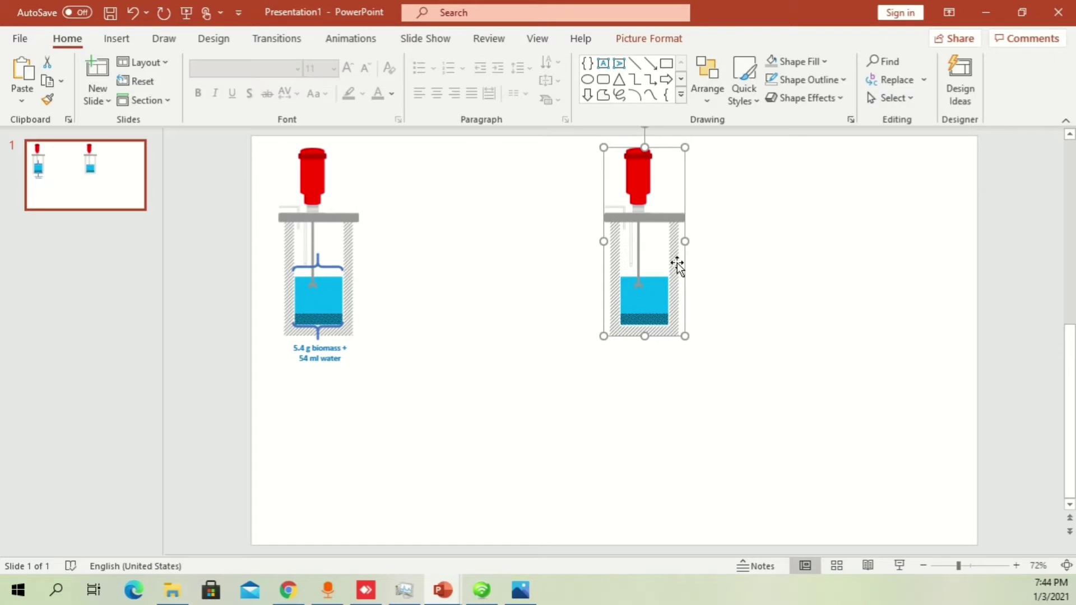
scroll(639, 241, "up", 3)
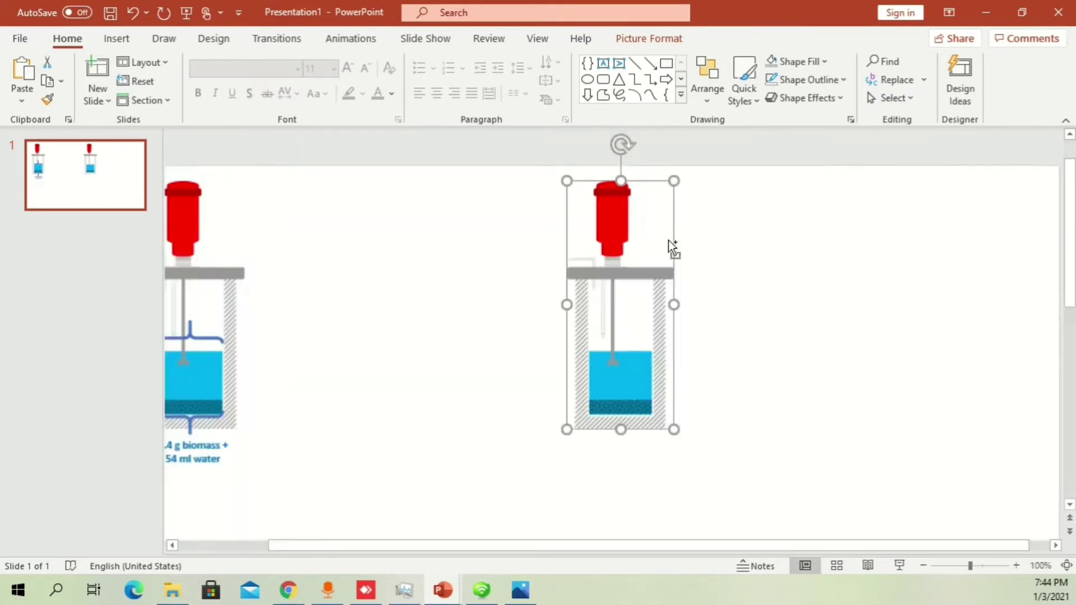
scroll(642, 268, "down", 3)
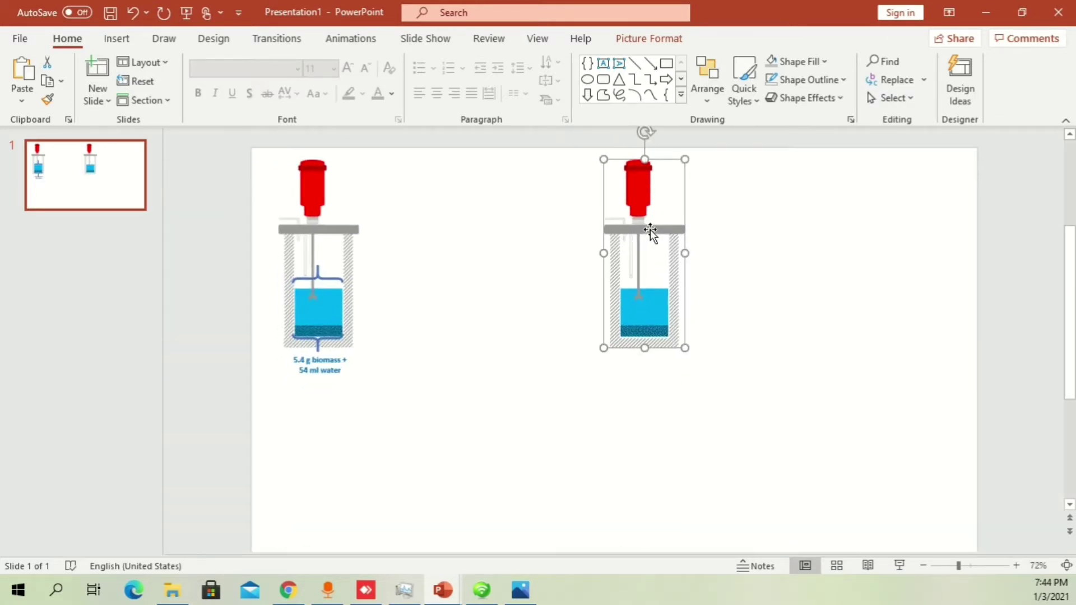
double_click(650, 230)
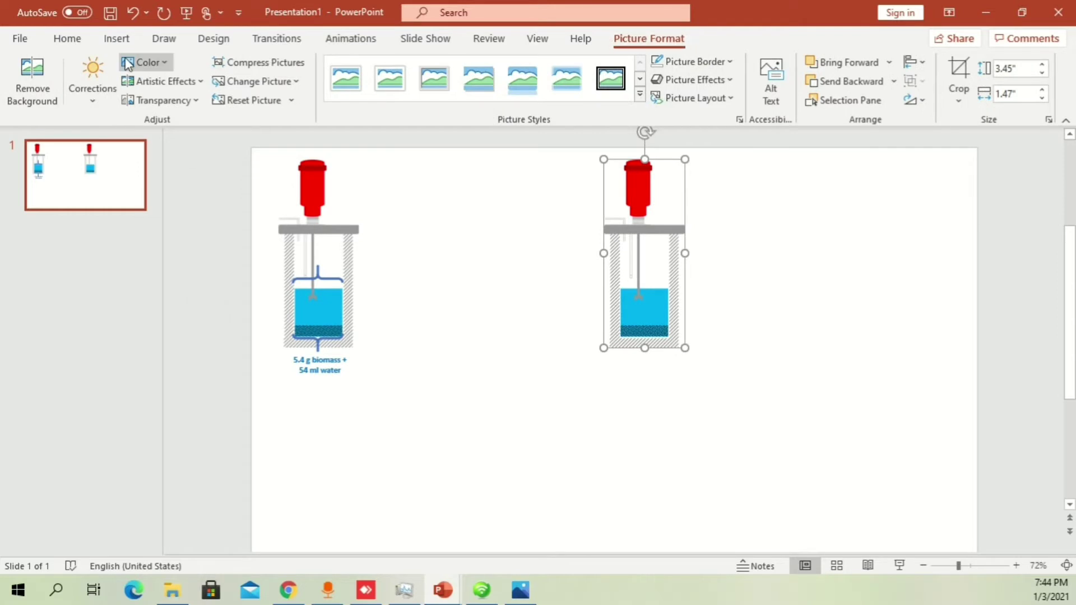
Preview recolour options for the copied reactor, cancel them, and delete the copy
left_click(145, 62)
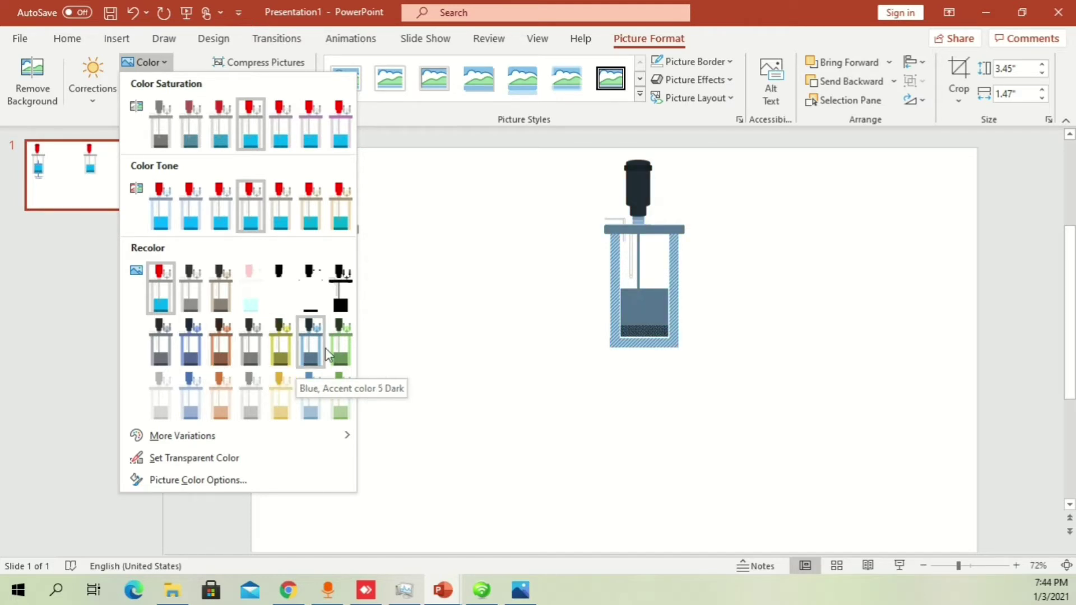
left_click(457, 284)
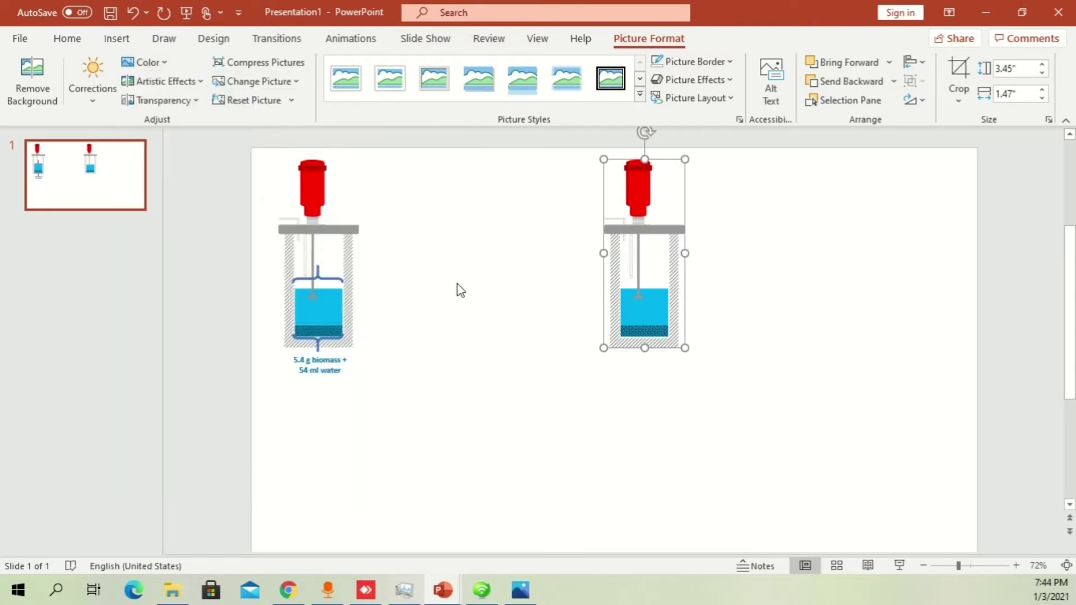
key("Delete")
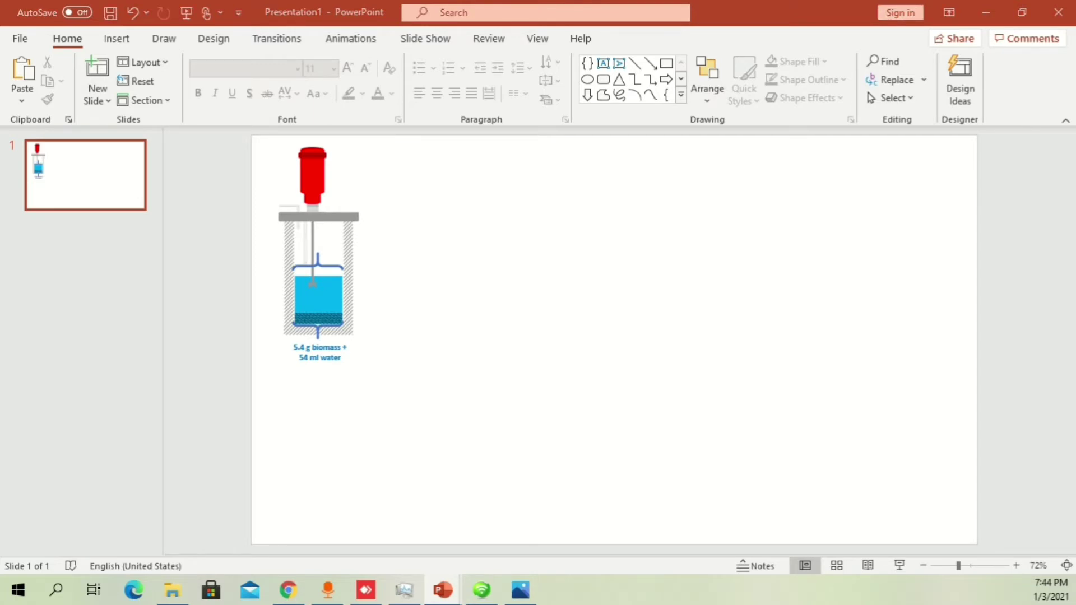
left_click(415, 307)
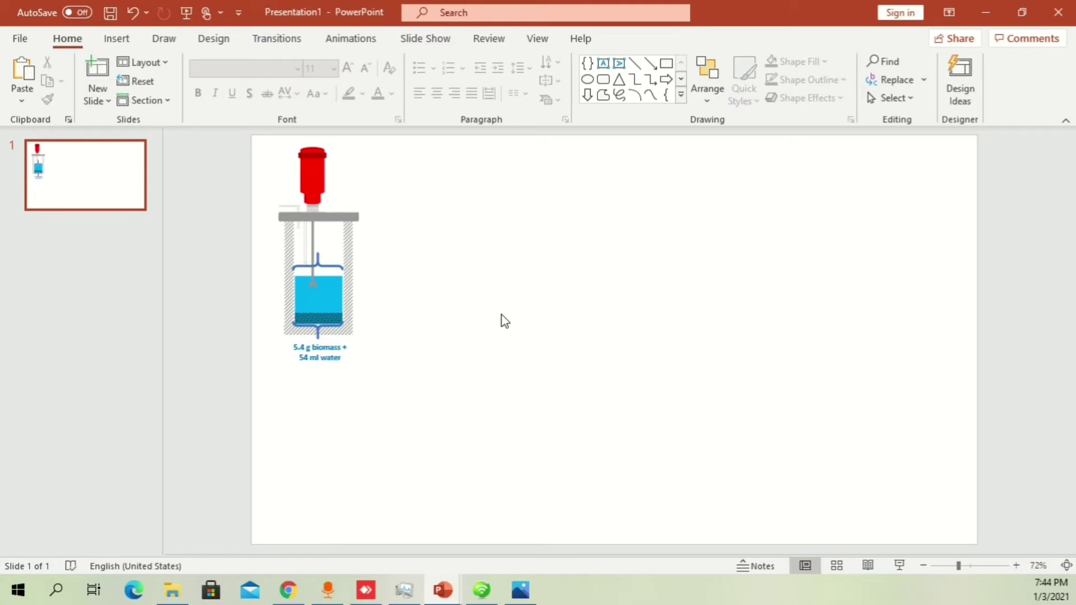
Paste the brown reactor captioned 'Reaction @ 300 °C With residence time of 1 hr.' and select its red-dot picture
key("ctrl+v")
left_click(586, 306)
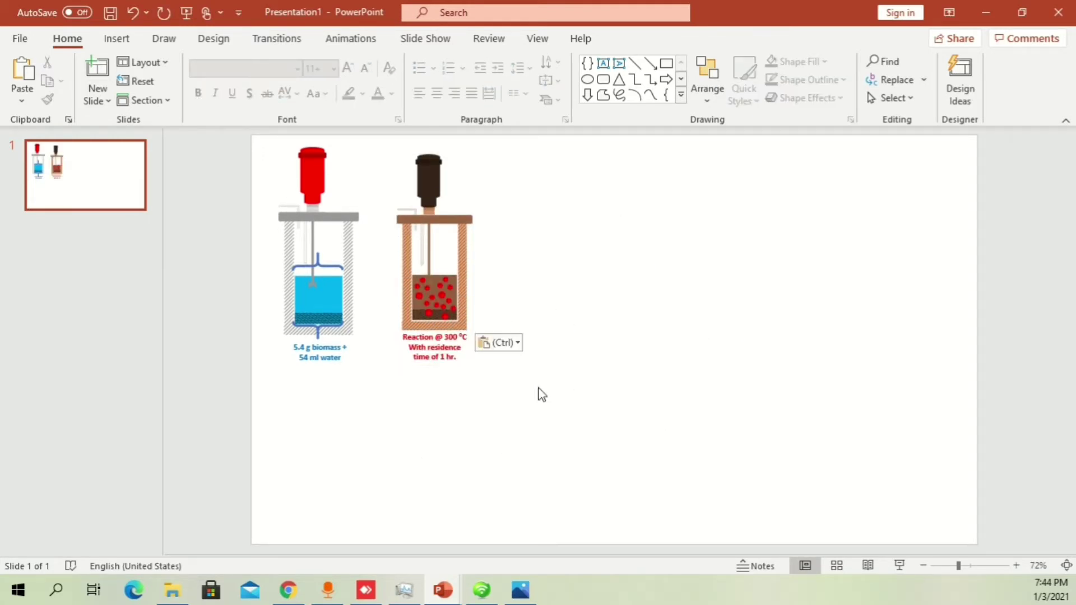
left_click(436, 359)
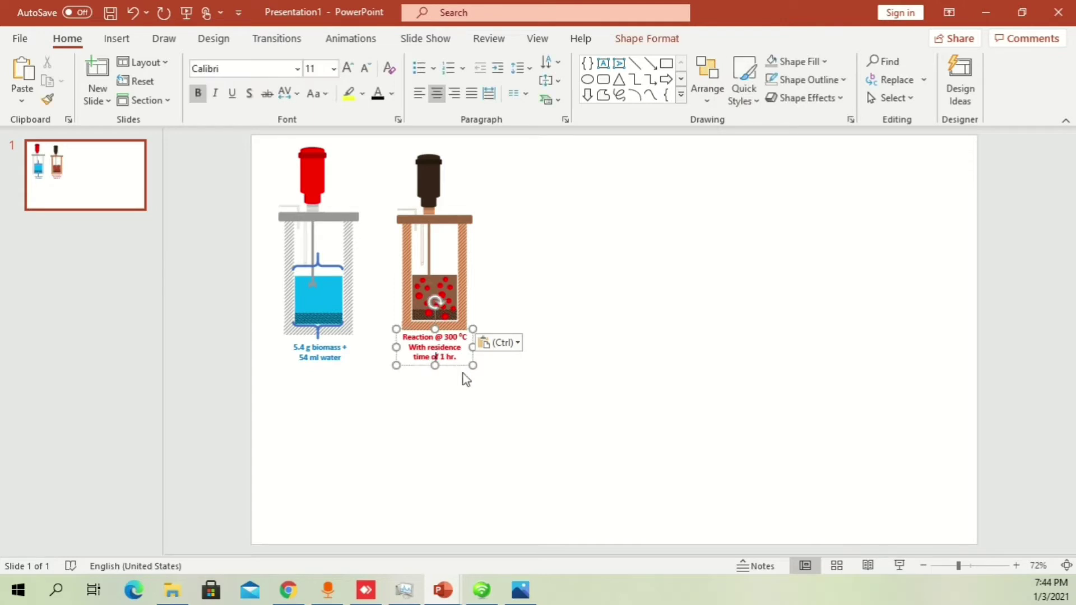
scroll(470, 336, "up", 5, "ctrl")
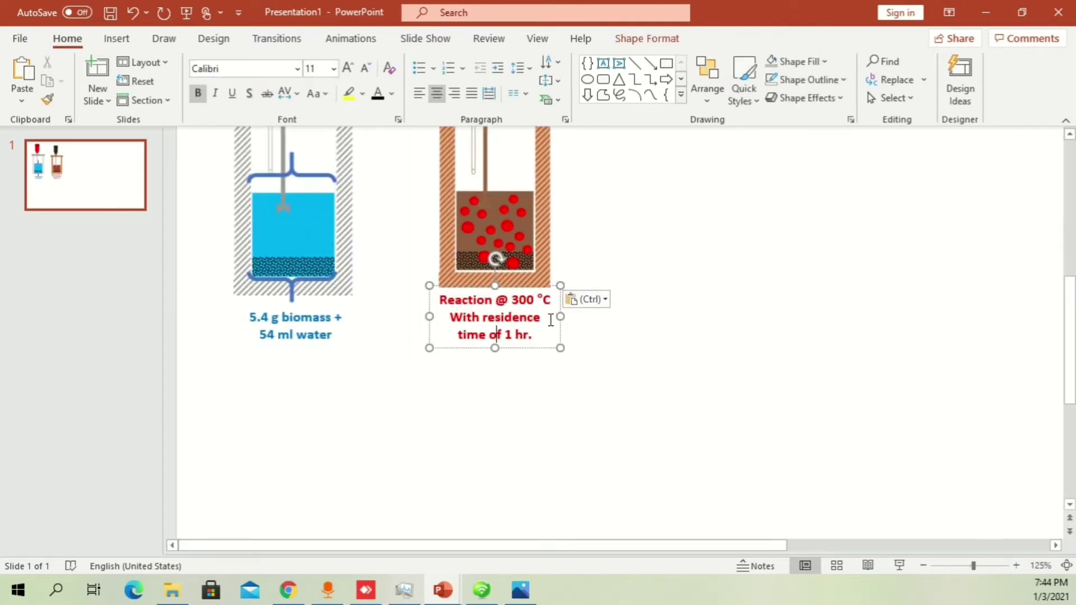
left_click(528, 257)
left_click(613, 250)
left_click(527, 255)
left_click_drag(526, 255, 650, 255)
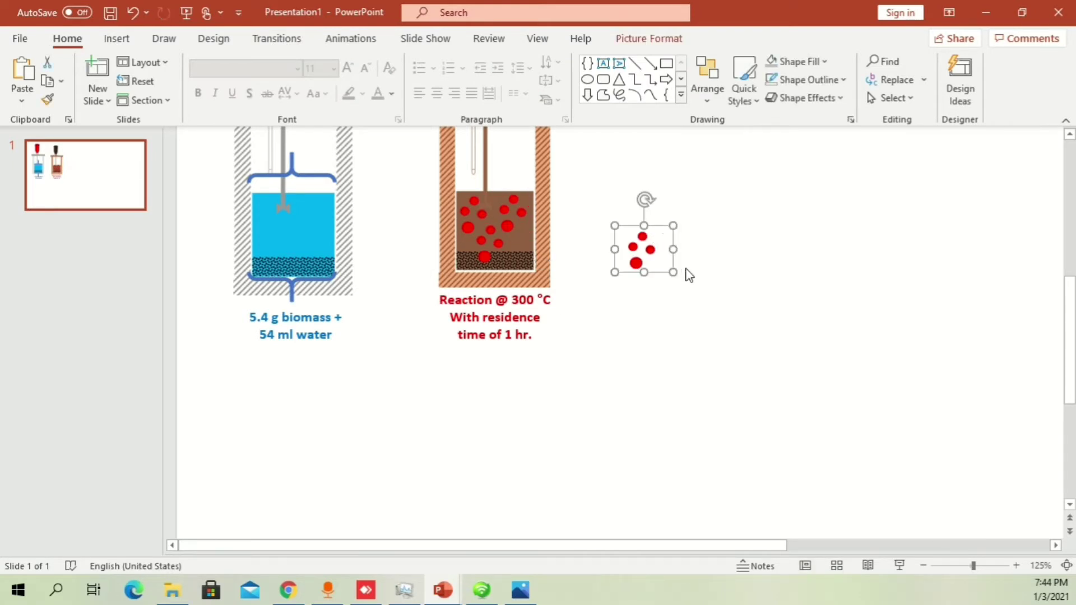
left_click(115, 38)
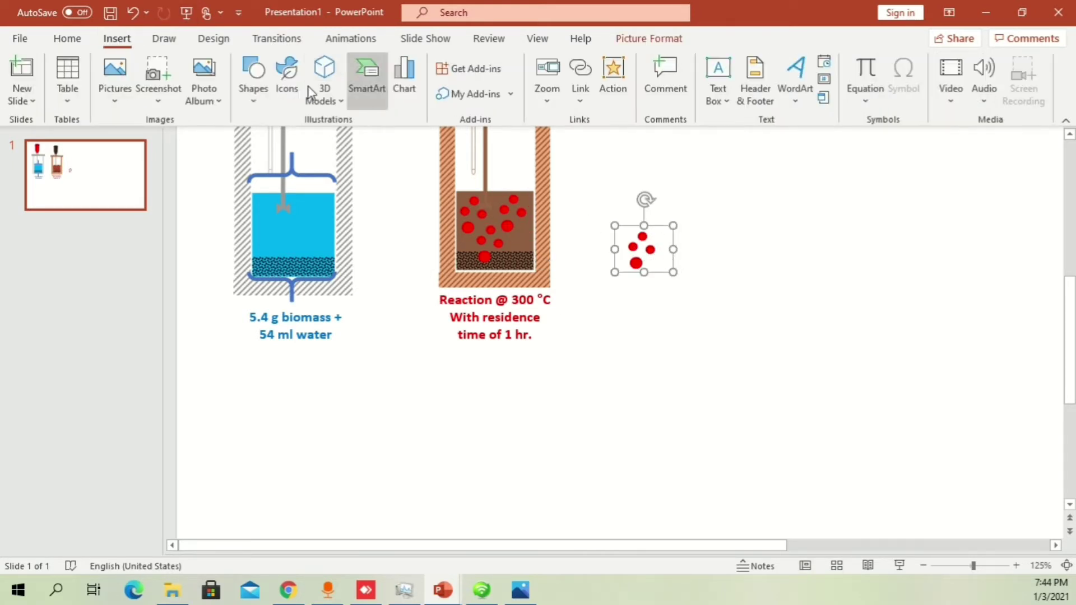
left_click(251, 86)
left_click(339, 156)
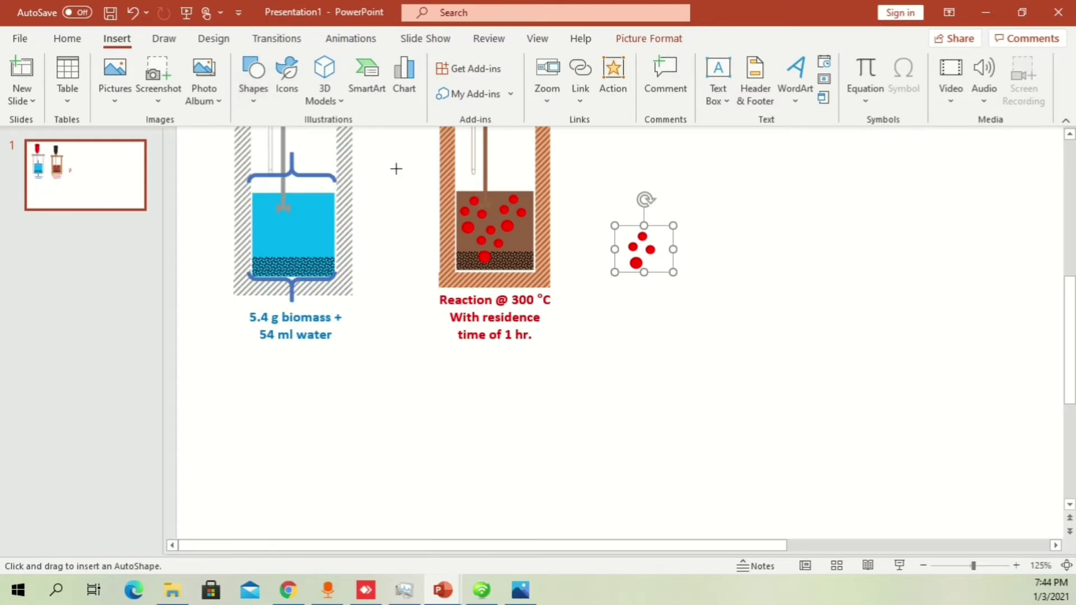
left_click(703, 286)
left_click_drag(799, 382, 630, 284)
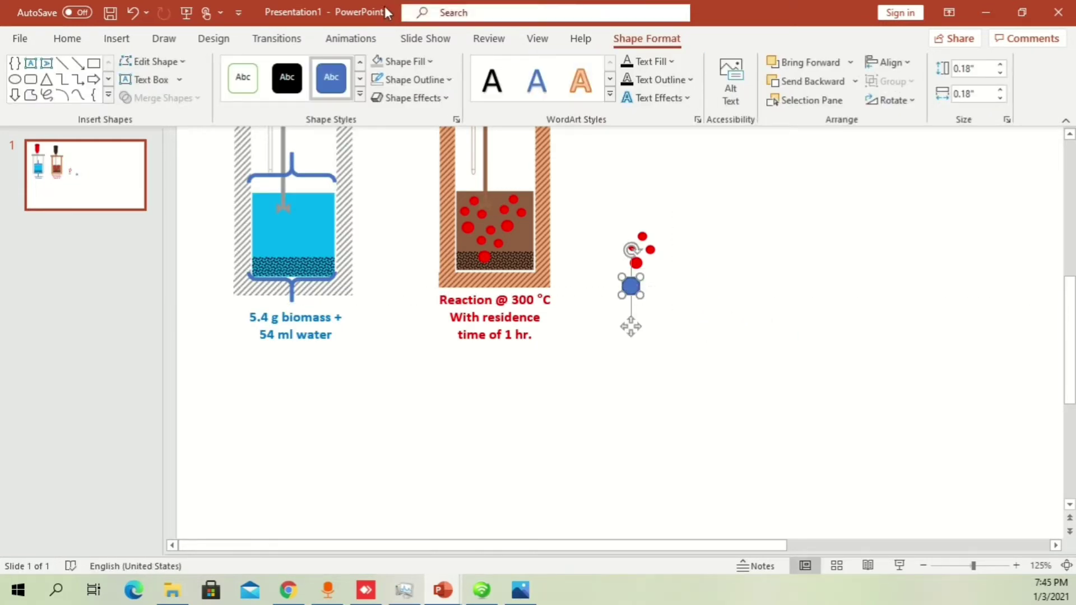
left_click(402, 63)
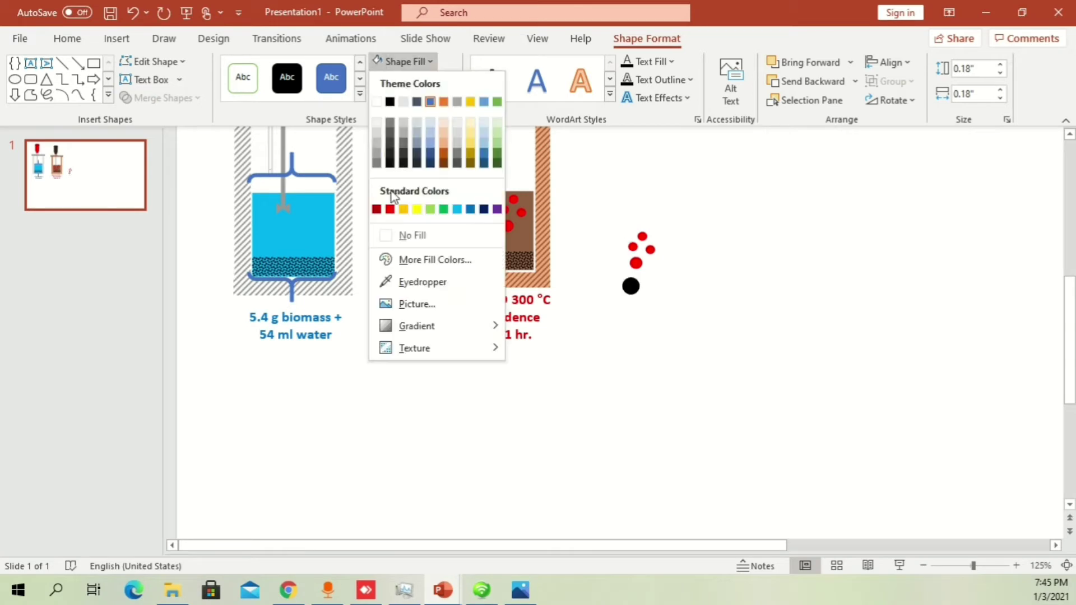
left_click(393, 207)
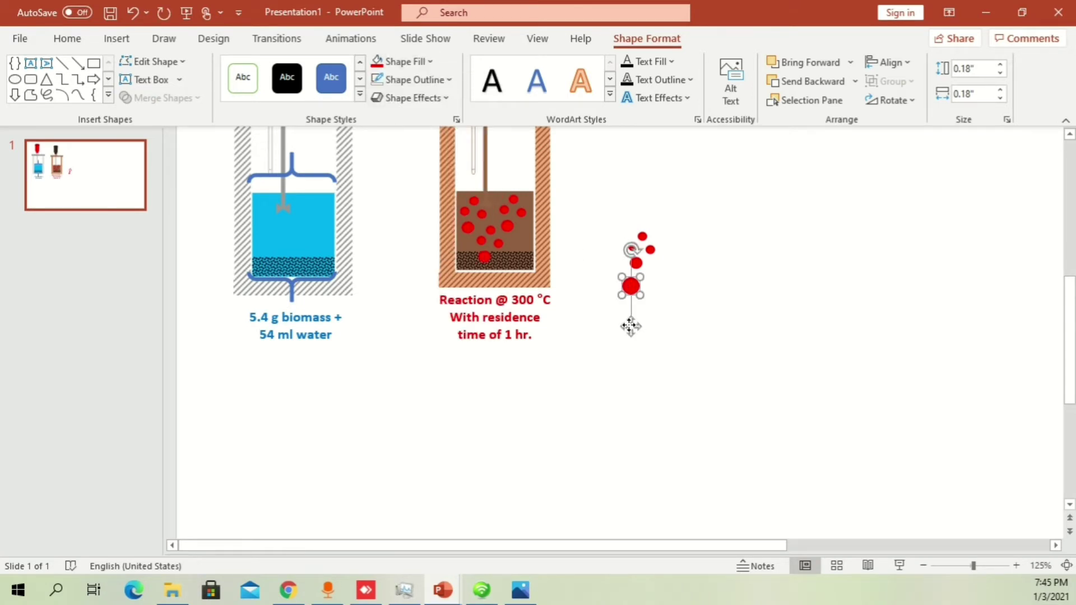
left_click_drag(678, 329, 612, 200)
key("Delete")
left_click(543, 220)
left_click(433, 185)
left_click(116, 38)
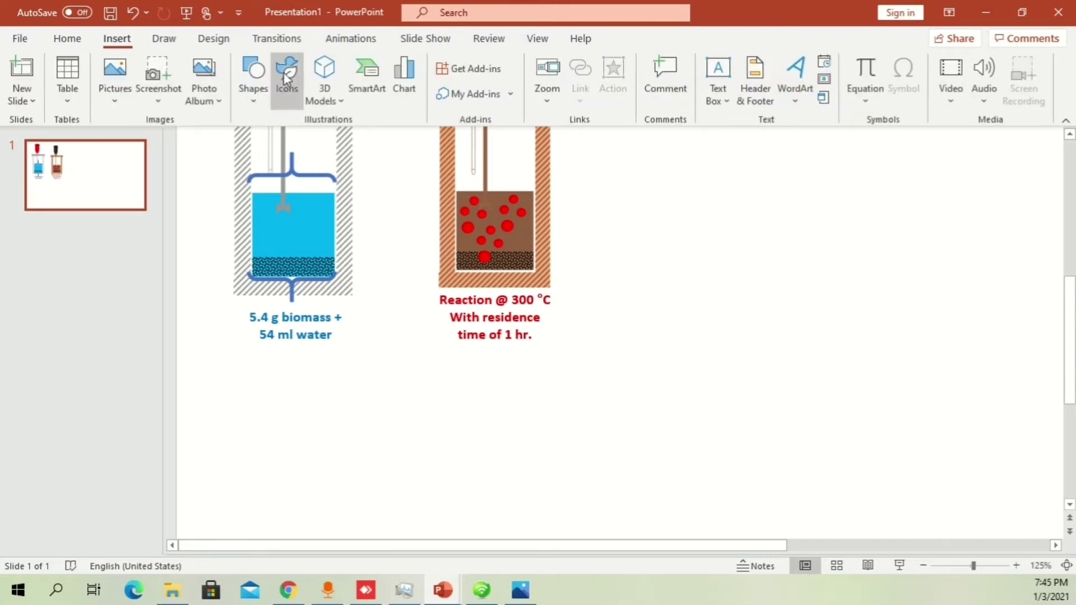
Draw a rectangle beside the brown reactor and give it a pattern fill
left_click(255, 84)
left_click(325, 141)
left_click_drag(568, 191, 647, 251)
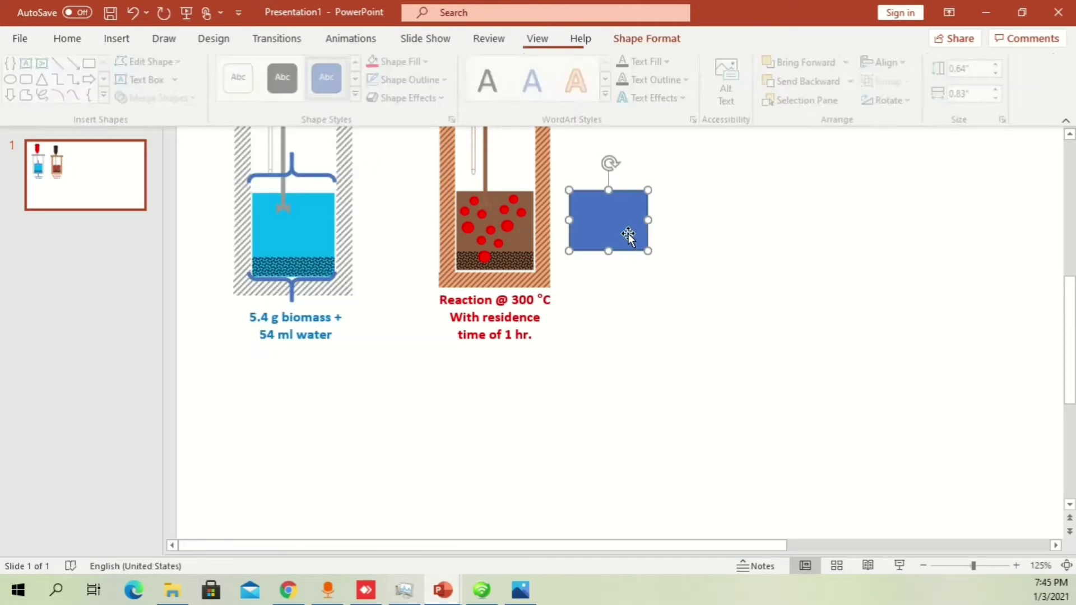
left_click(457, 120)
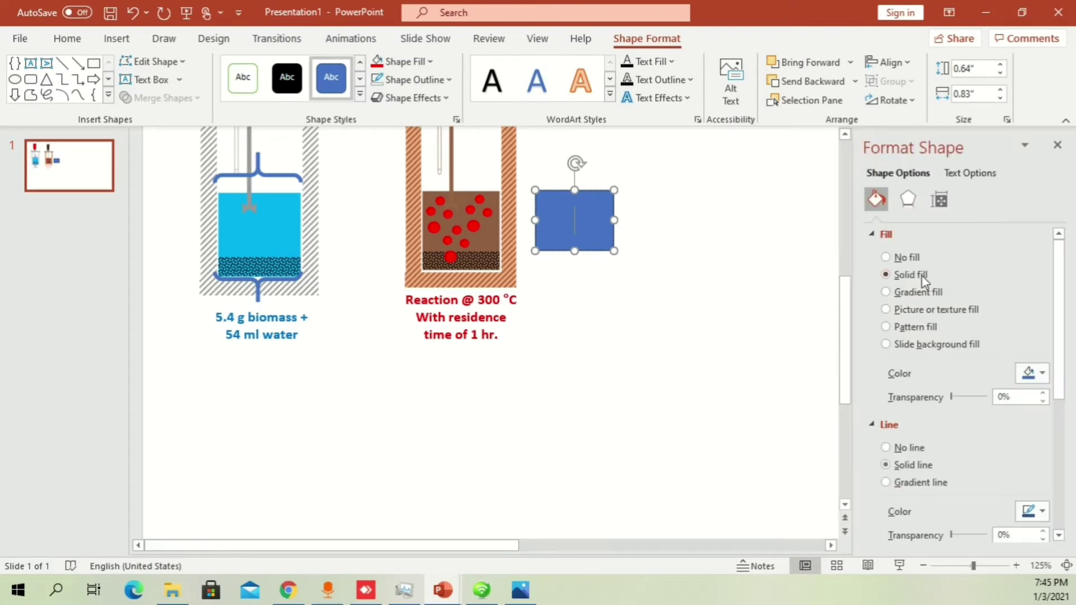
left_click(919, 324)
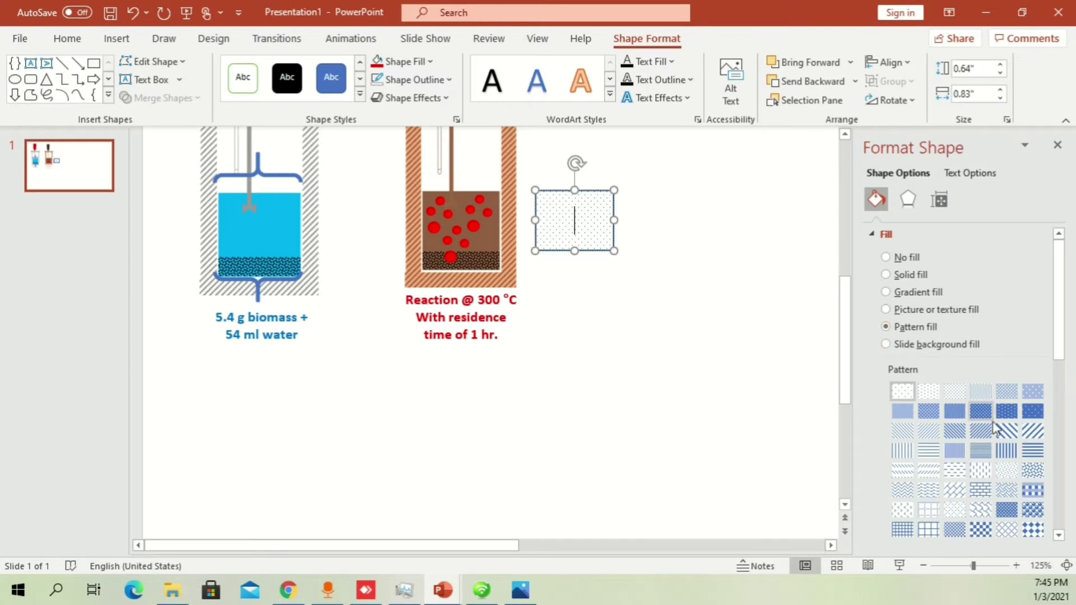
left_click(1034, 491)
left_click(1032, 470)
Set the pattern foreground to black and background to orange-brown, then nudge the rectangle down
left_click_drag(1058, 348, 1042, 409)
left_click(1042, 392)
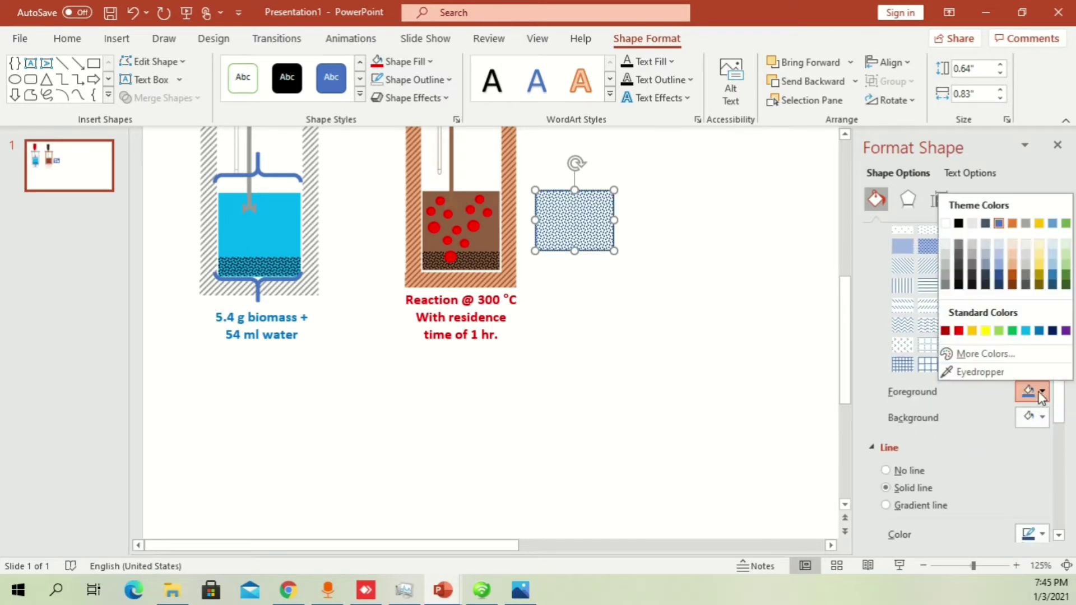
left_click(958, 223)
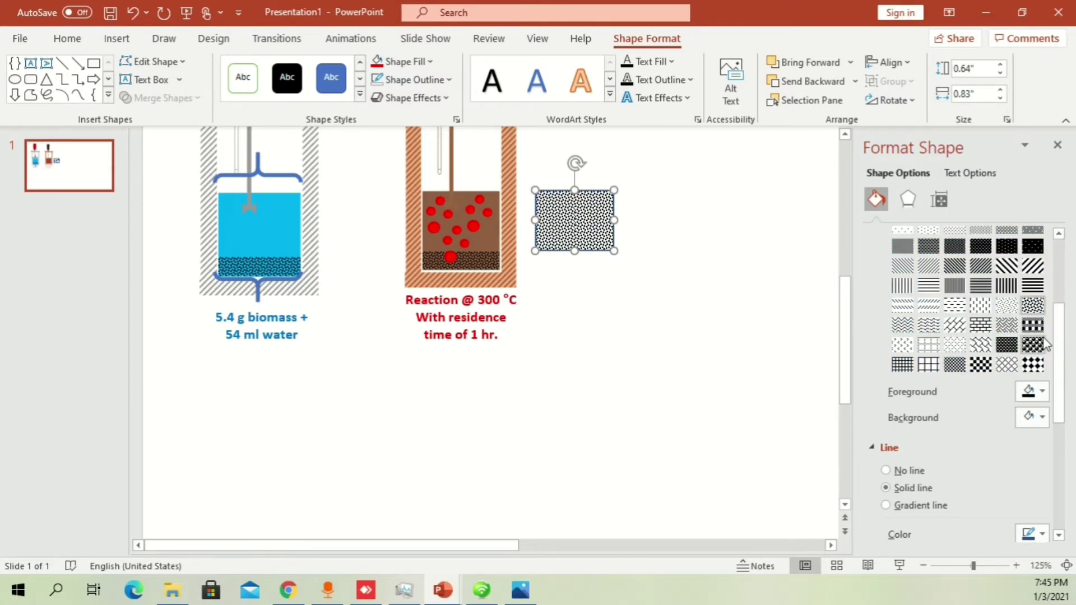
left_click(1041, 419)
left_click(959, 356)
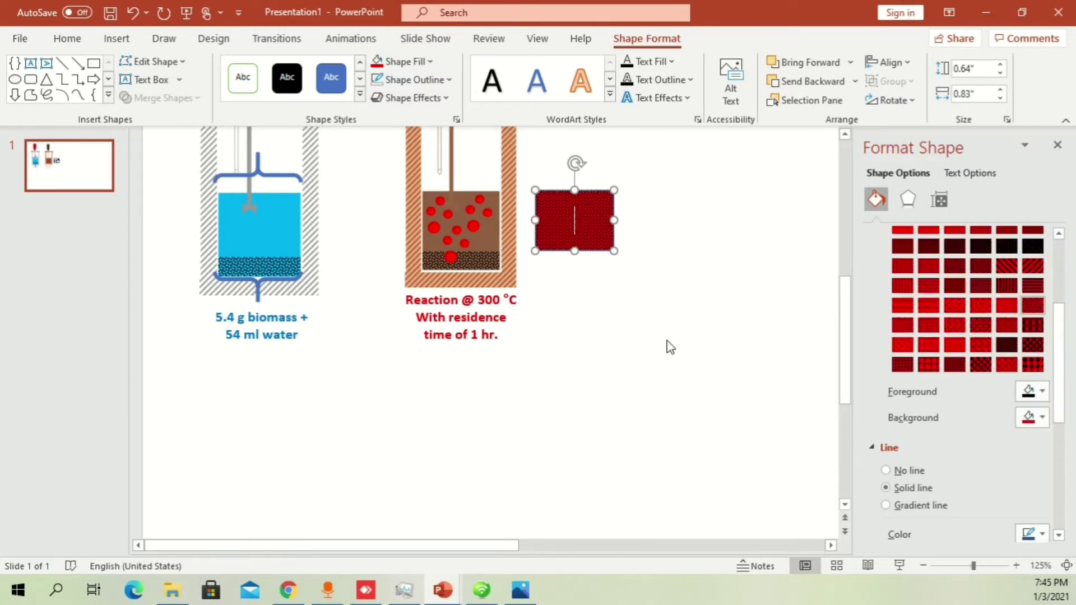
left_click(664, 324)
left_click(592, 229)
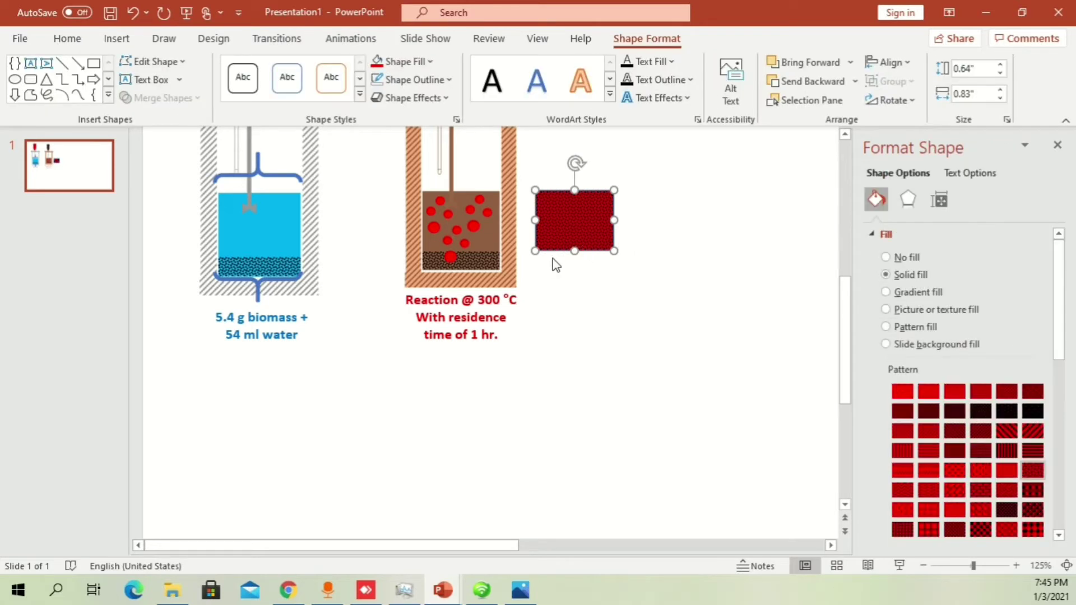
left_click_drag(1059, 352, 1059, 425)
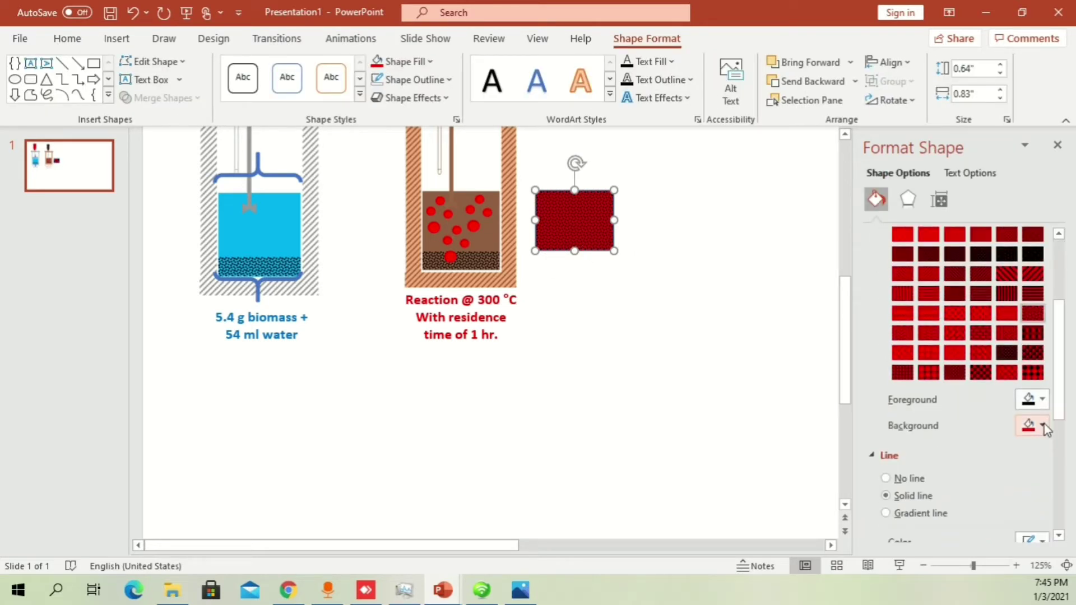
left_click(1044, 426)
left_click(1015, 317)
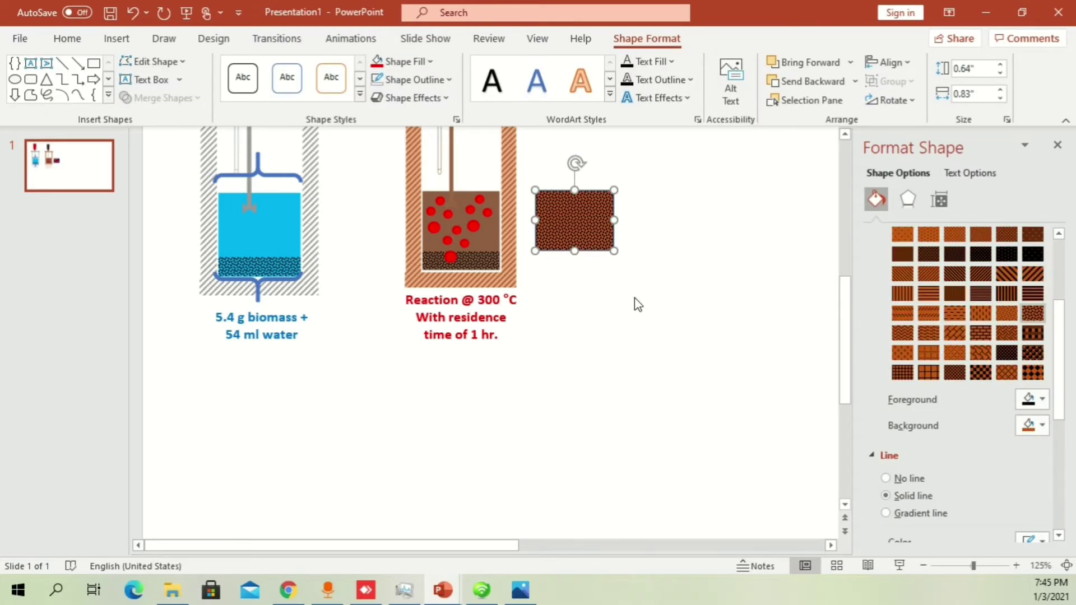
left_click_drag(587, 220, 588, 242)
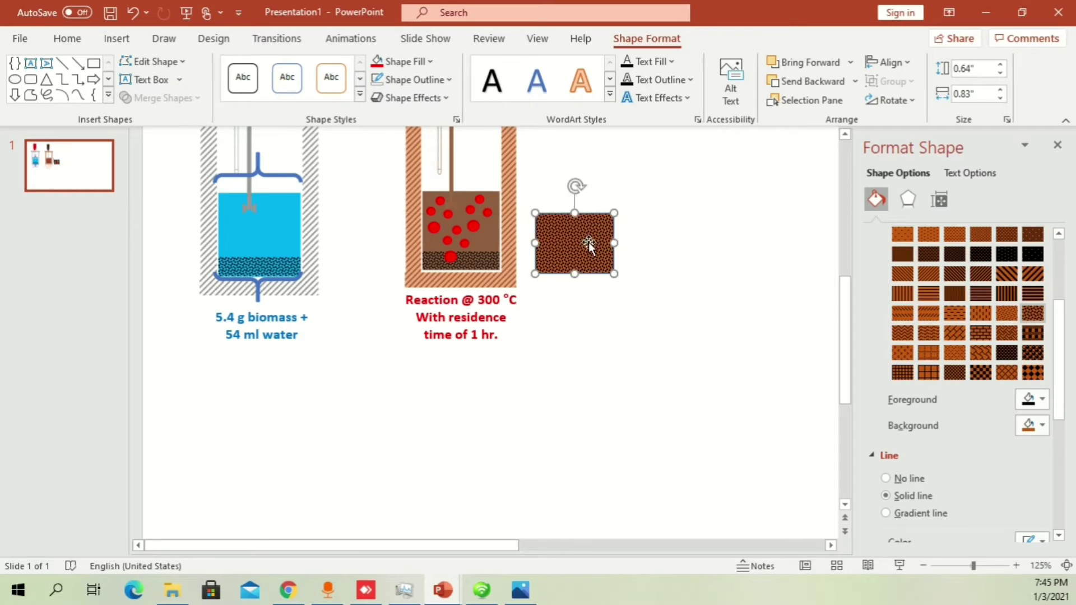
Delete the patterned rectangle and close the Format Background pane
key("Delete")
scroll(598, 303, "down", 5, "ctrl")
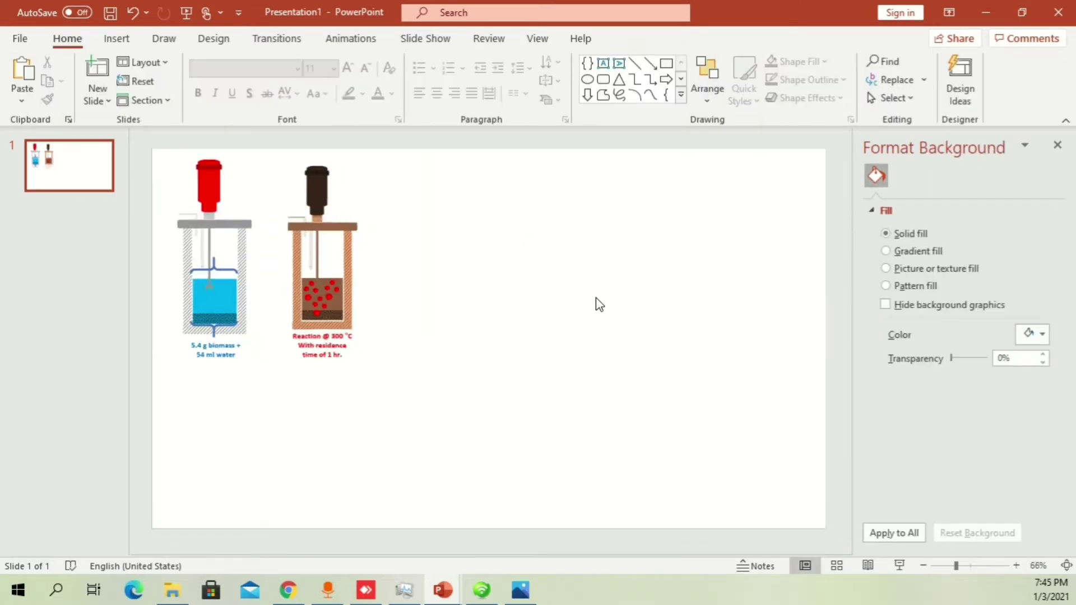
scroll(374, 302, "up", 1, "ctrl")
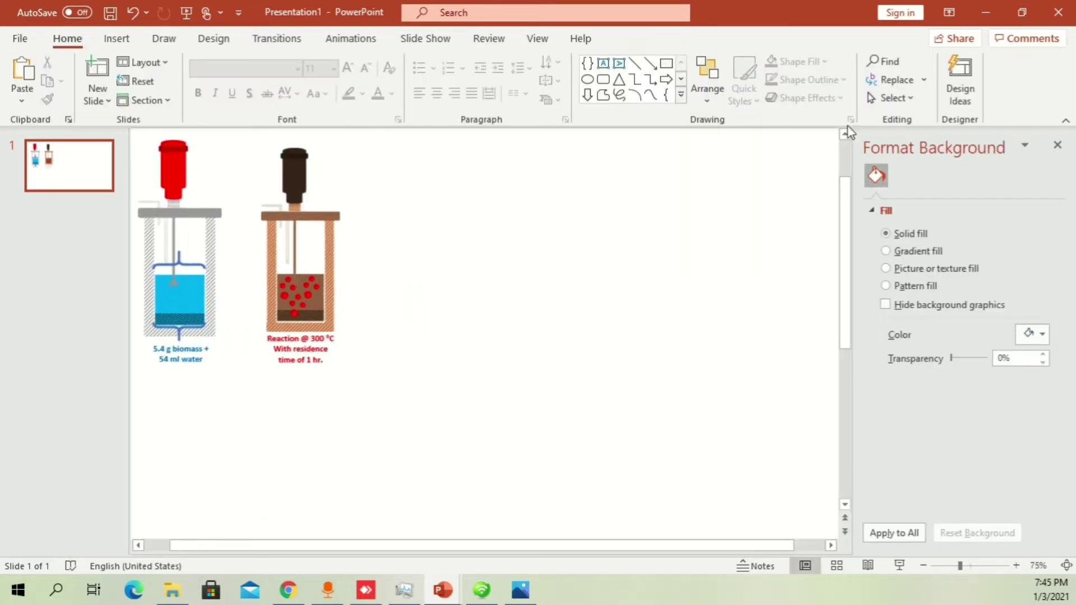
left_click(1057, 145)
scroll(515, 269, "up", 3, "ctrl")
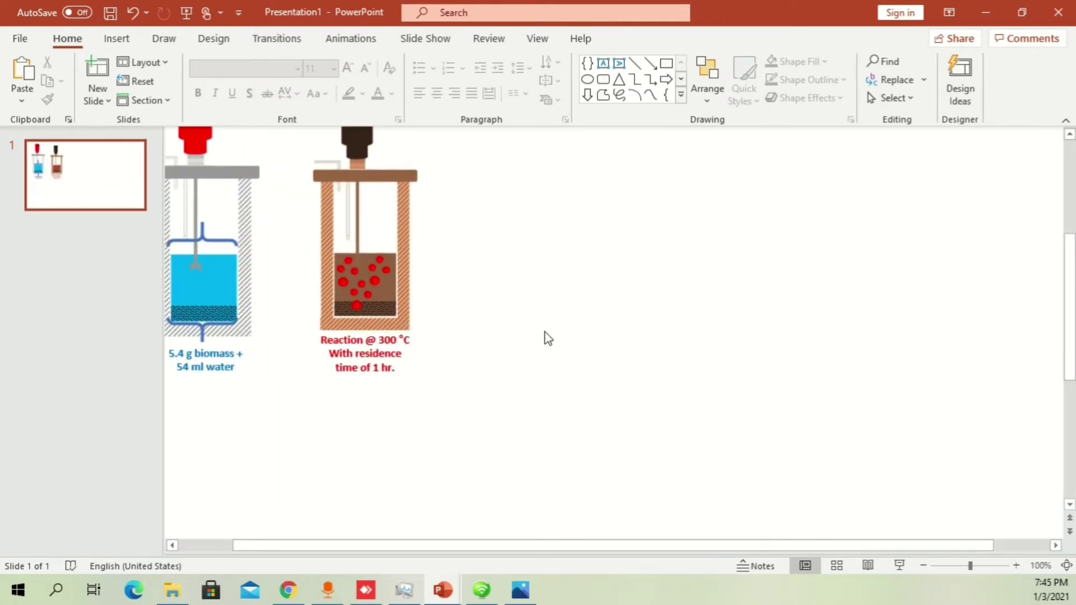
left_click_drag(425, 540, 332, 536)
scroll(550, 315, "up", 2)
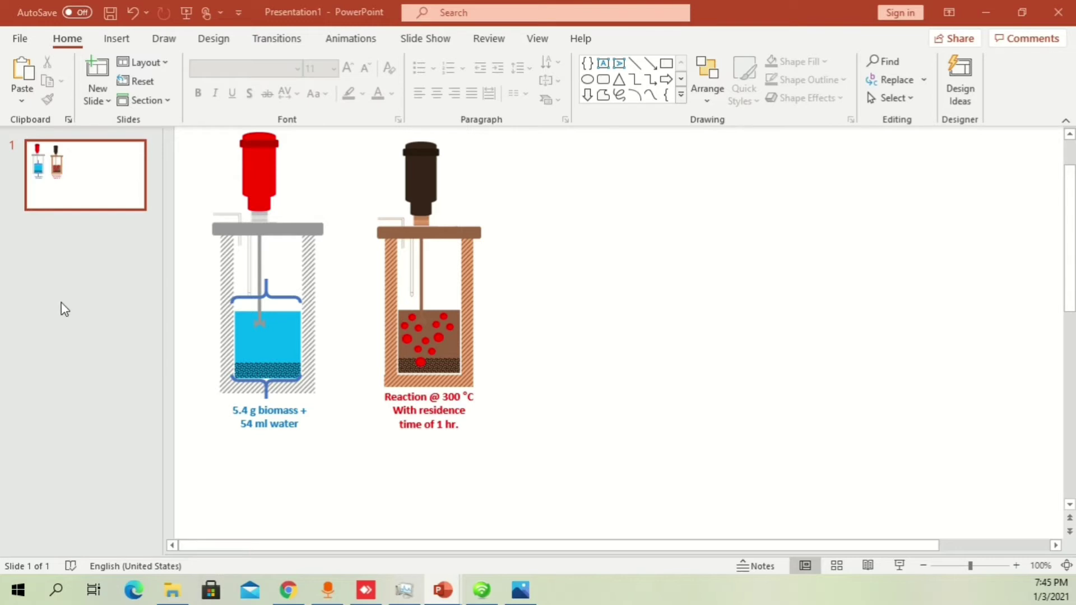
Paste the reactor captioned 'Cooling @ room temperature' and delete its yellow 3 badge
key("ctrl+v")
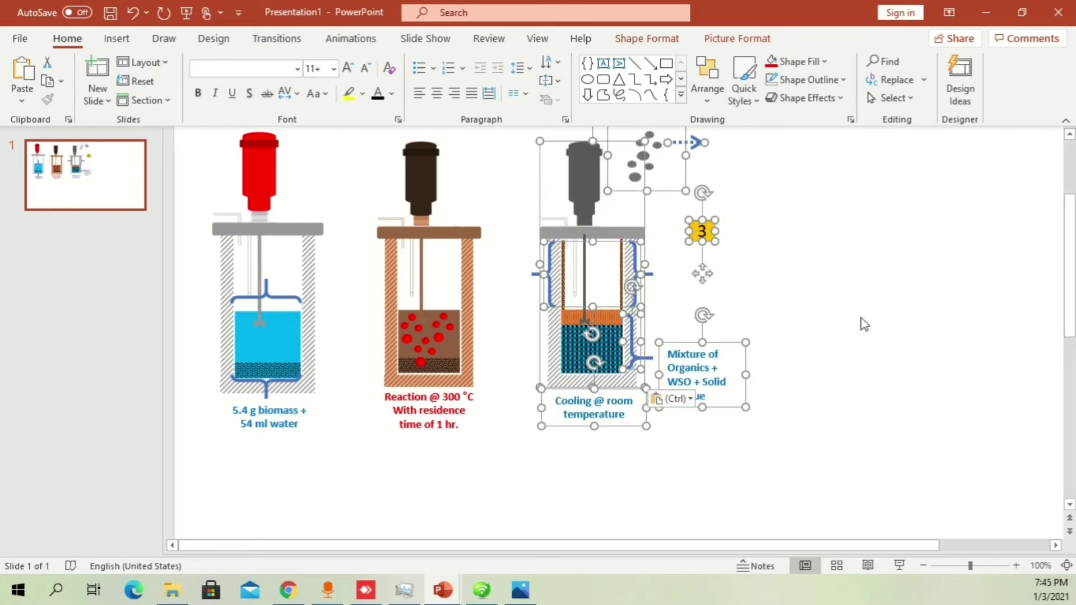
left_click(860, 318)
left_click(710, 238)
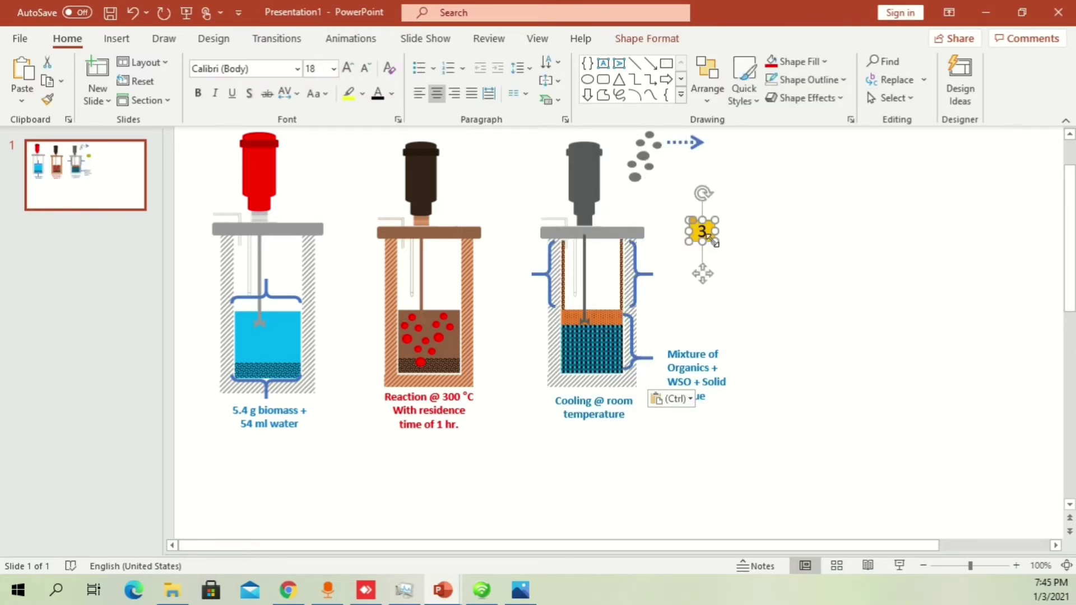
key("Delete")
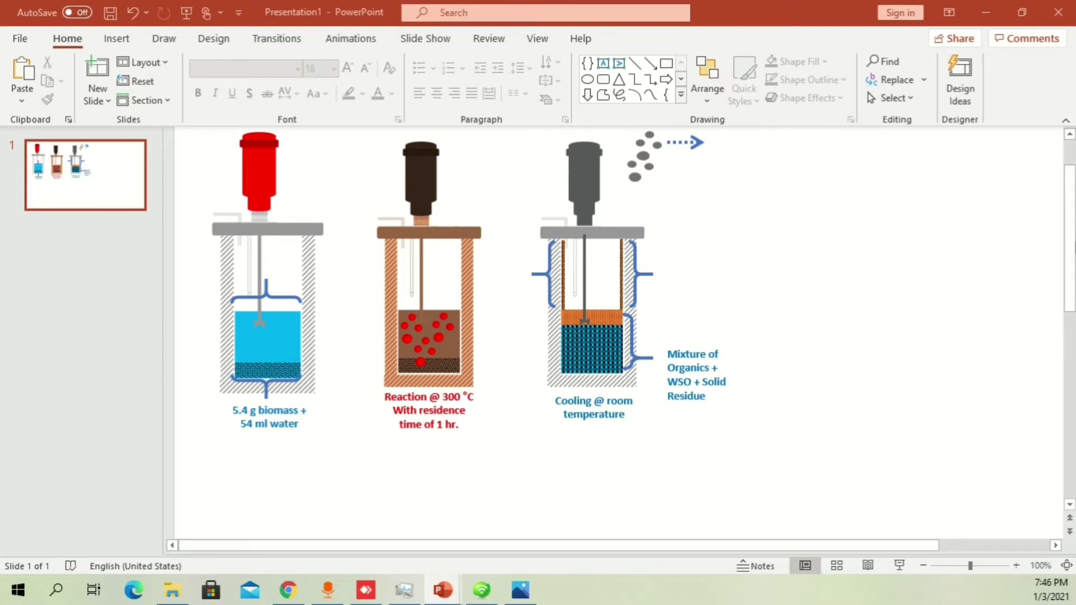
Paste the 'Gas vented' and reactor-wall product labels beside the cooling reactor
key("ctrl+v")
left_click(832, 181)
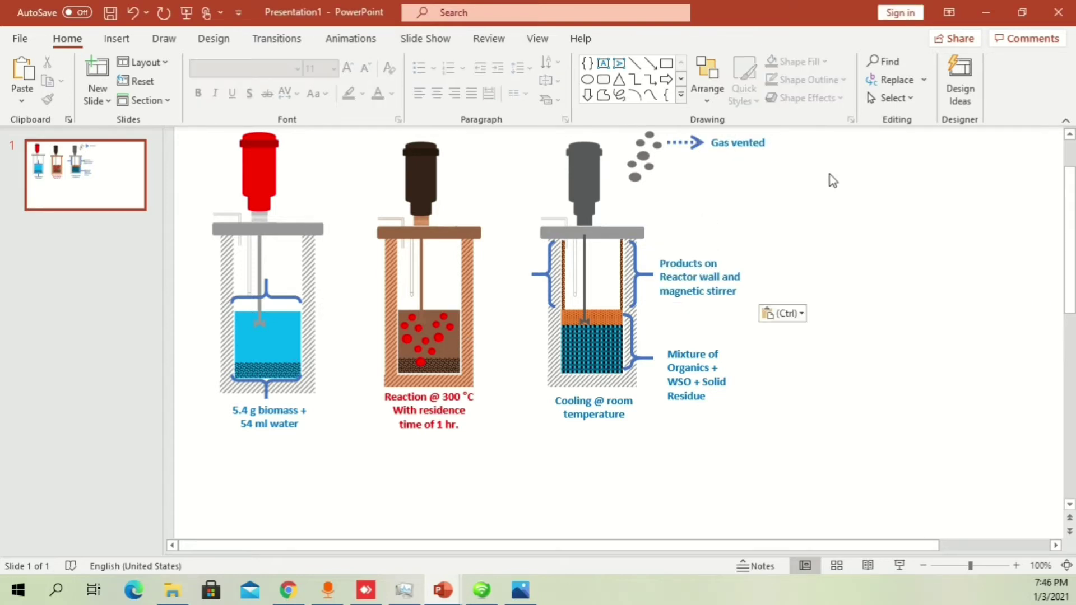
left_click(655, 170)
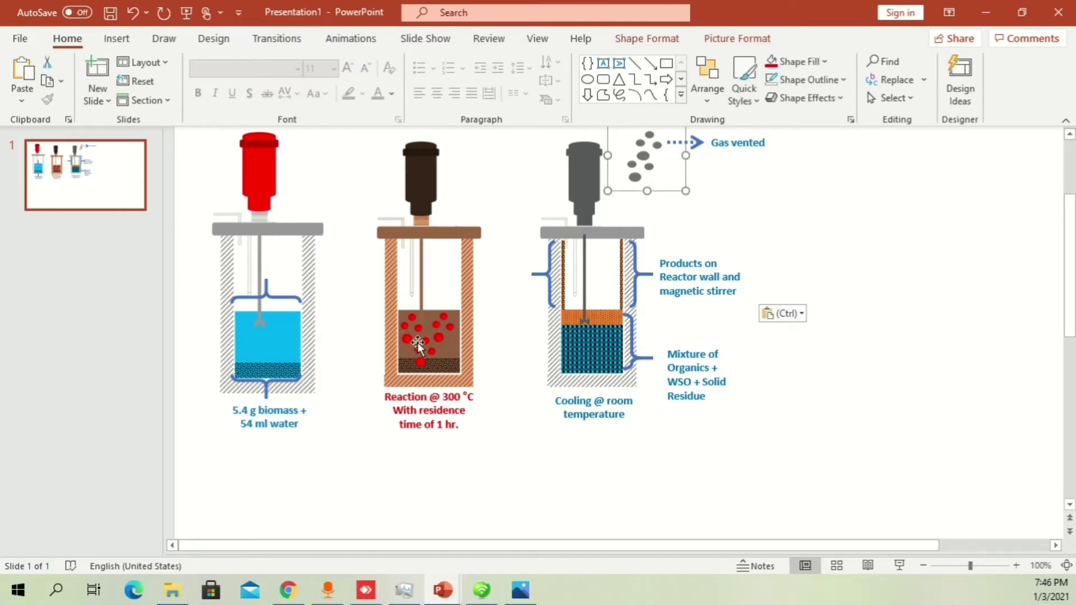
left_click(640, 286)
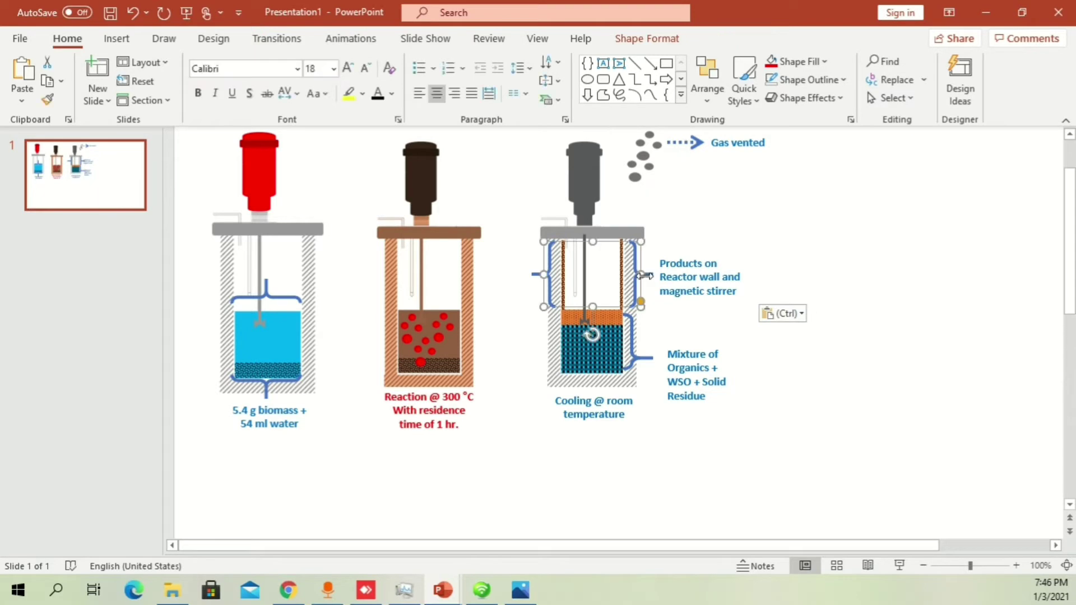
Draw a trial double brace with a thicker outline beside the Products label, then delete it
left_click(129, 45)
left_click(255, 95)
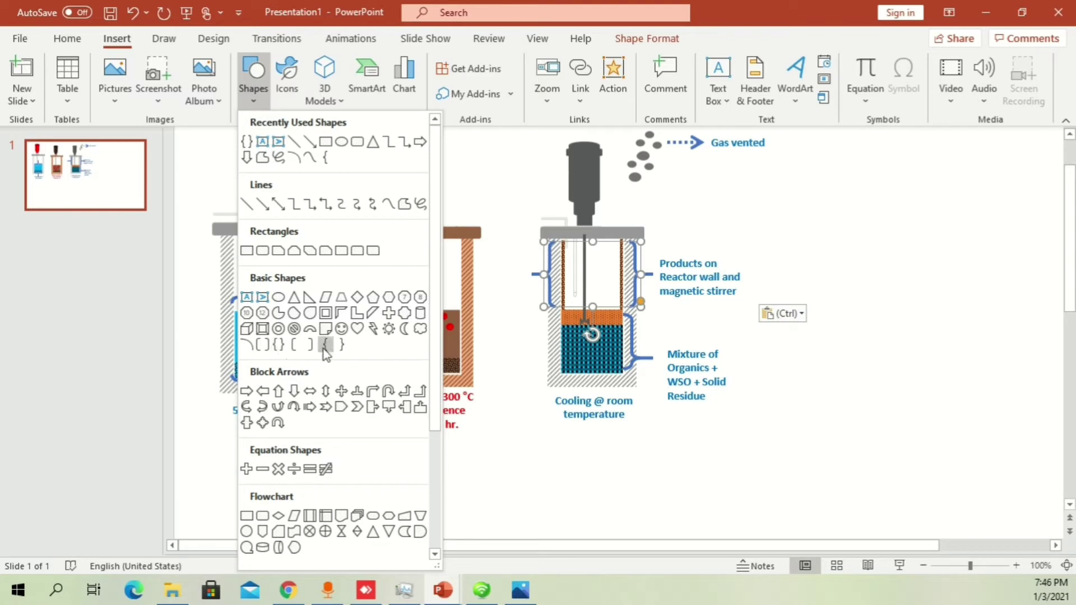
left_click(280, 345)
left_click_drag(818, 205, 907, 280)
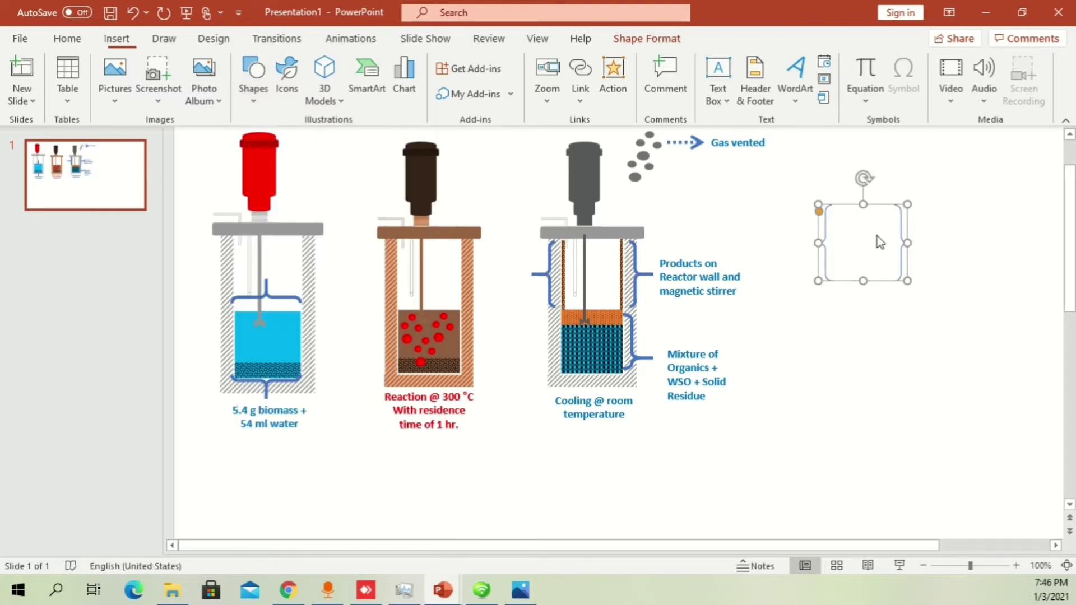
left_click(899, 253)
left_click(456, 119)
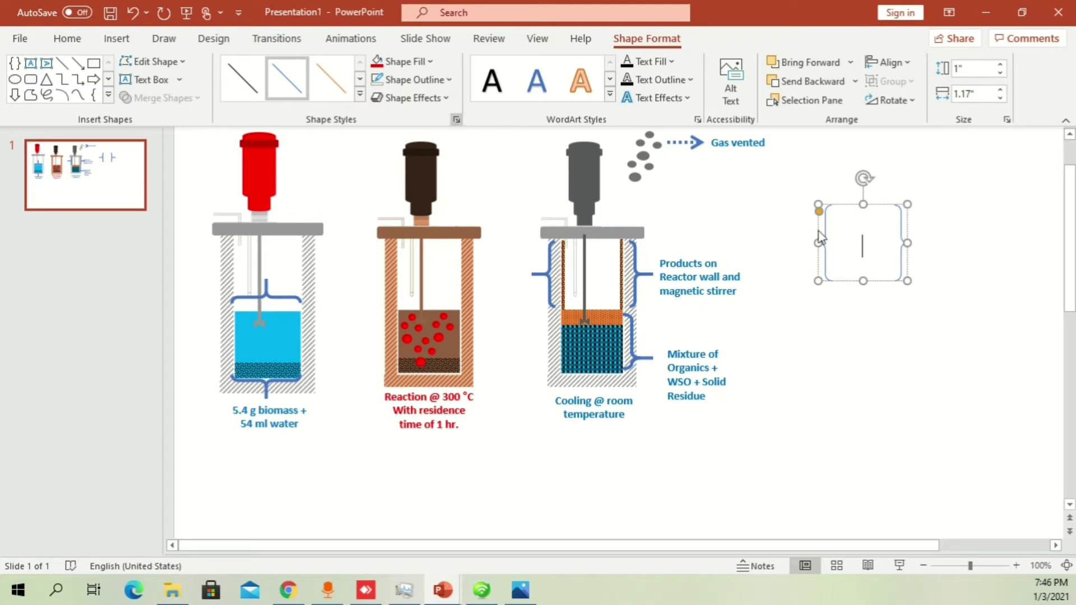
left_click(1042, 499)
left_click(1042, 499)
left_click(1042, 500)
left_click_drag(823, 277, 721, 269)
key("Delete")
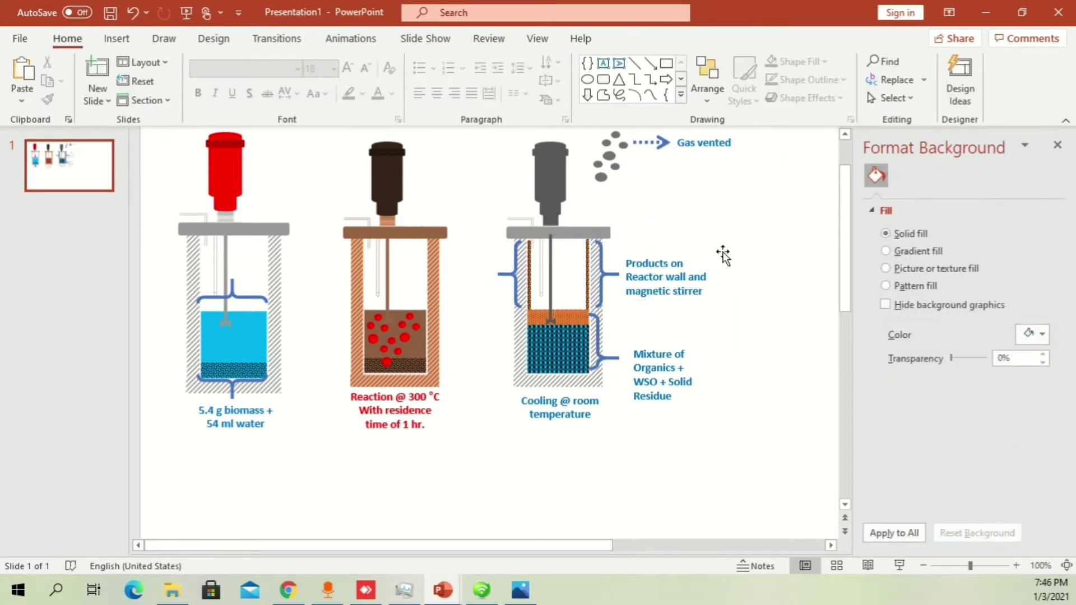
Close Format Background, paste the dotted connectors numbered 1 and 2, and send them to back
scroll(723, 250, "down", 3)
left_click(1057, 145)
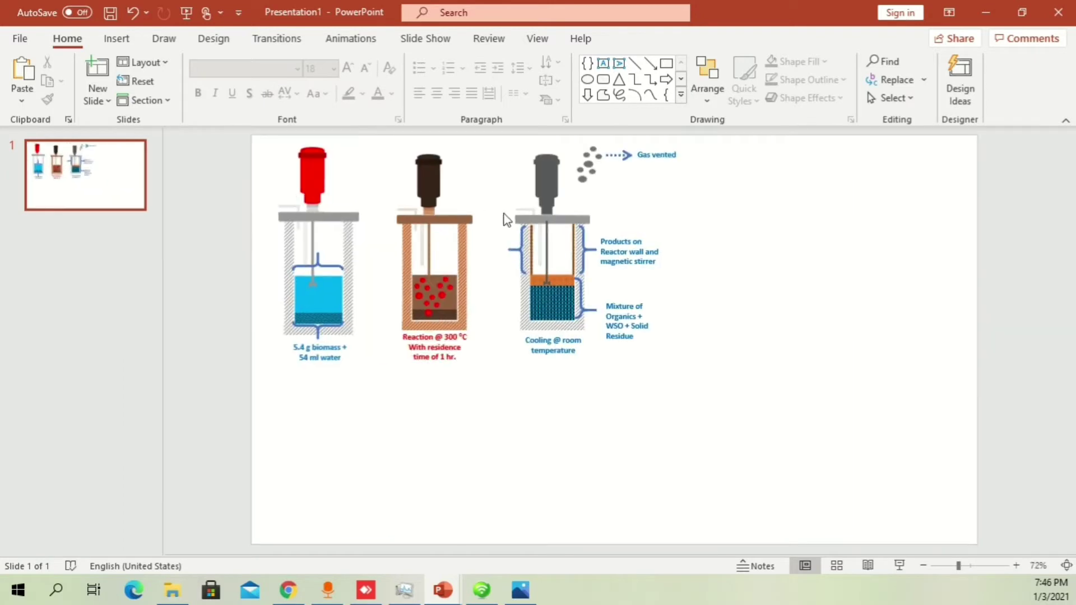
left_click(799, 353)
key("ctrl+v")
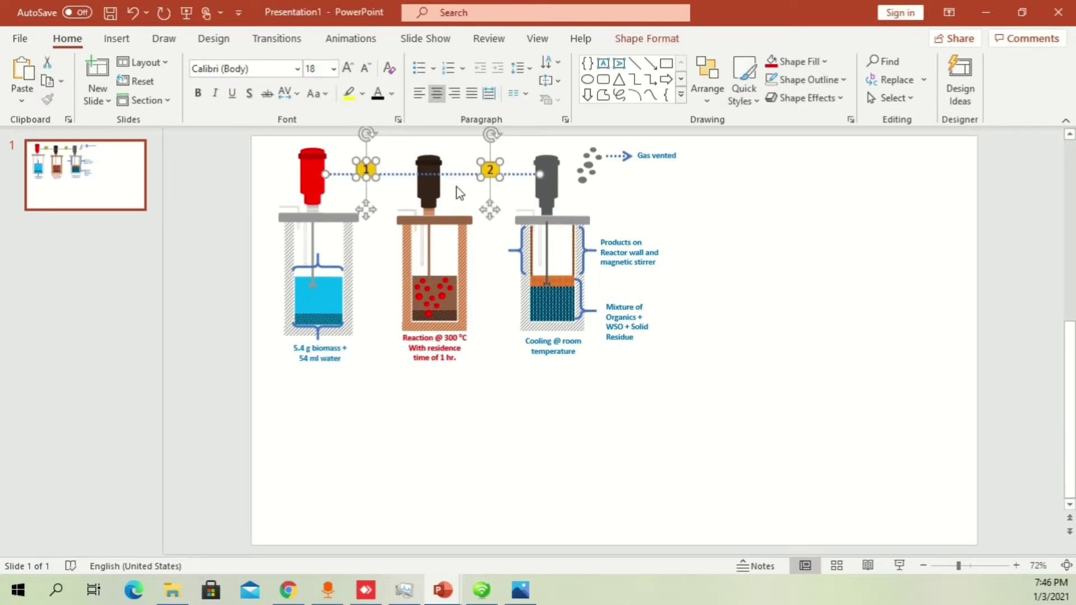
right_click(394, 171)
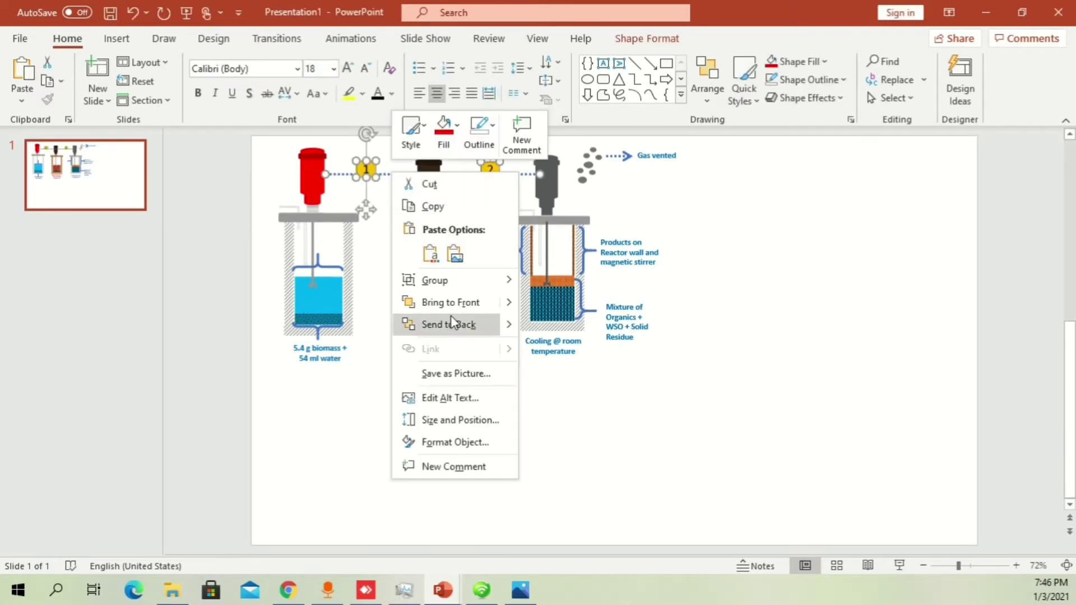
left_click(452, 319)
Nudge the yellow 1 and 2 badges down onto the dotted connector line
left_click(385, 186)
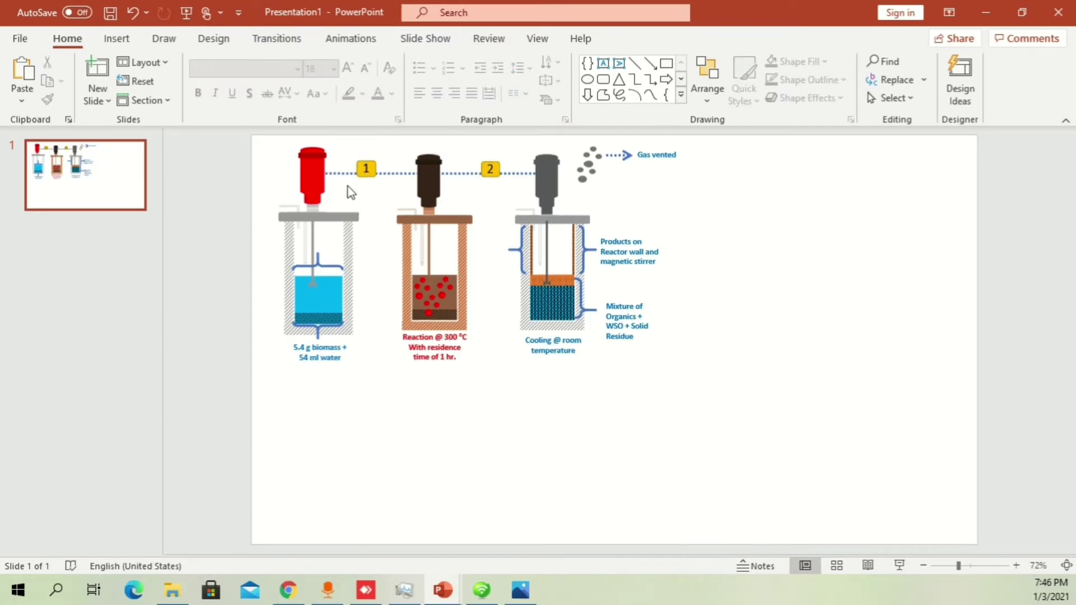
left_click(368, 172)
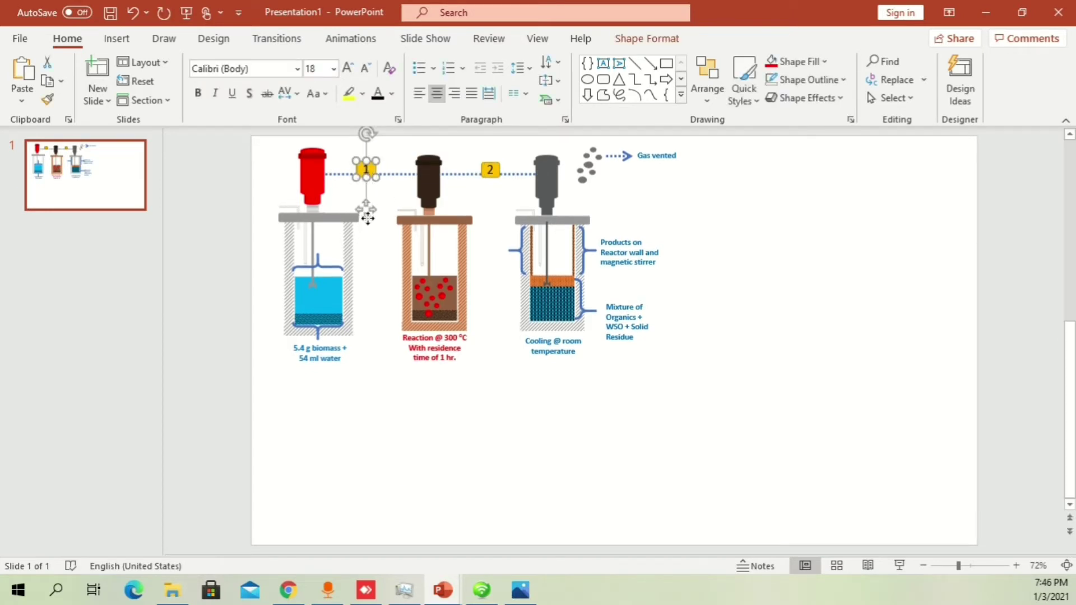
left_click_drag(362, 229, 363, 234)
left_click(496, 170)
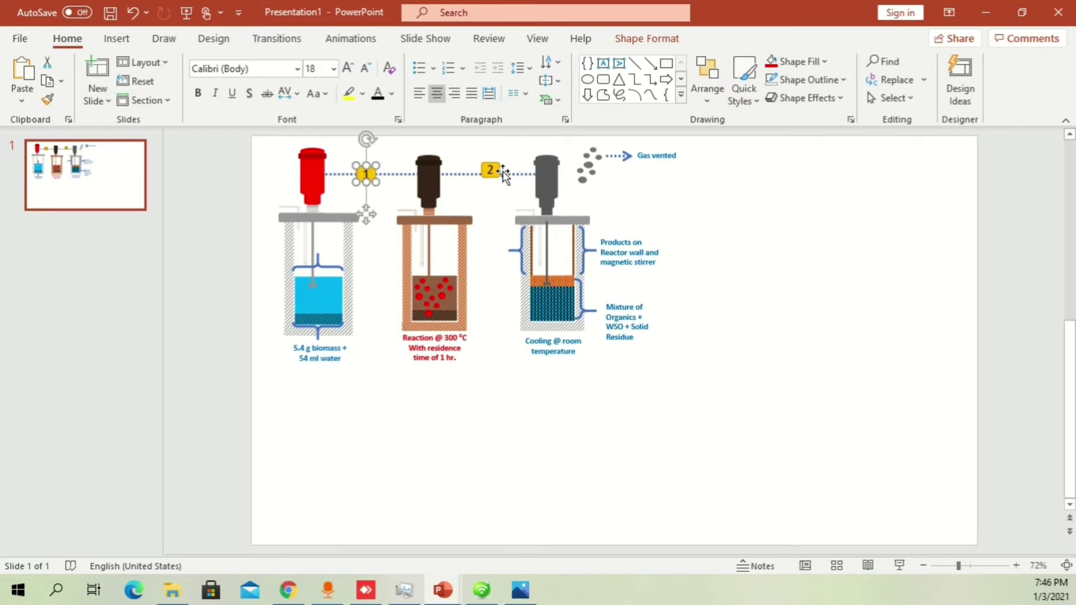
left_click_drag(490, 210, 491, 214)
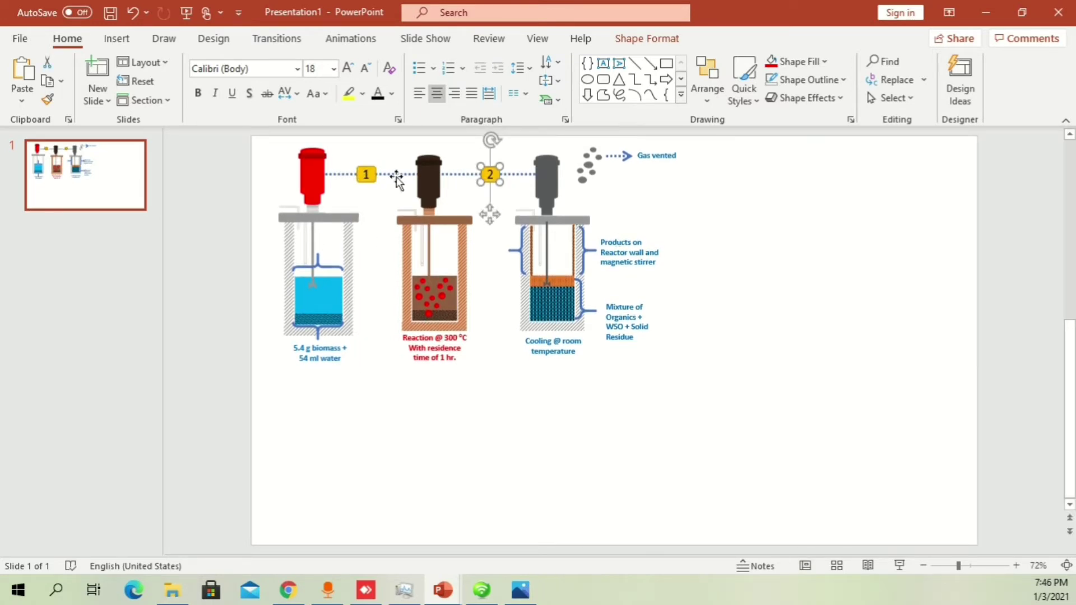
left_click(344, 175)
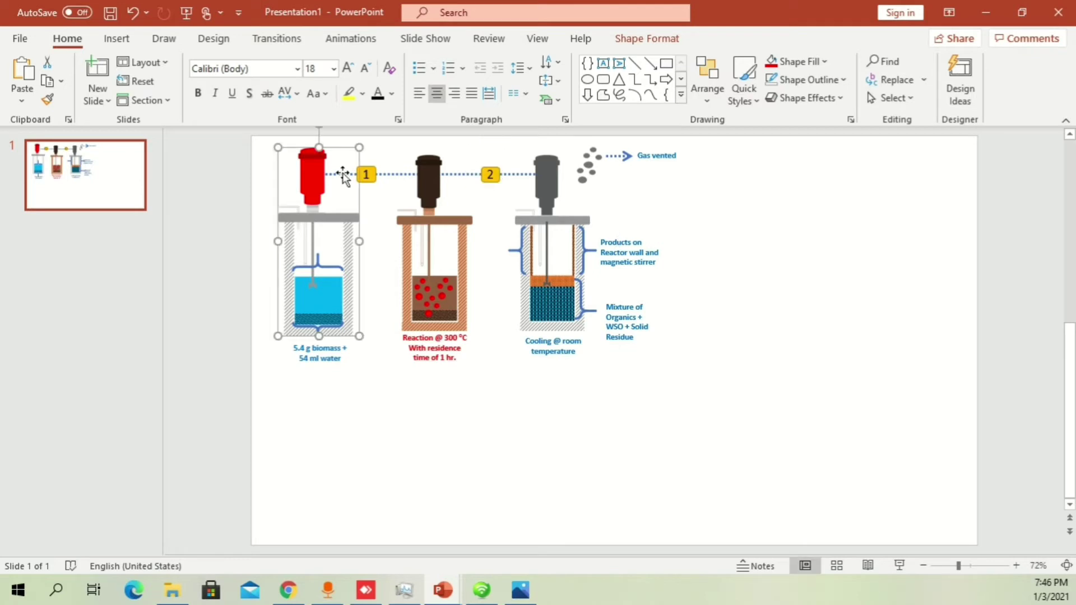
Draw a trial line below the reactors, make it 2 pt dotted, then delete it
left_click(117, 40)
left_click(268, 100)
left_click(293, 143)
left_click_drag(508, 439, 678, 446)
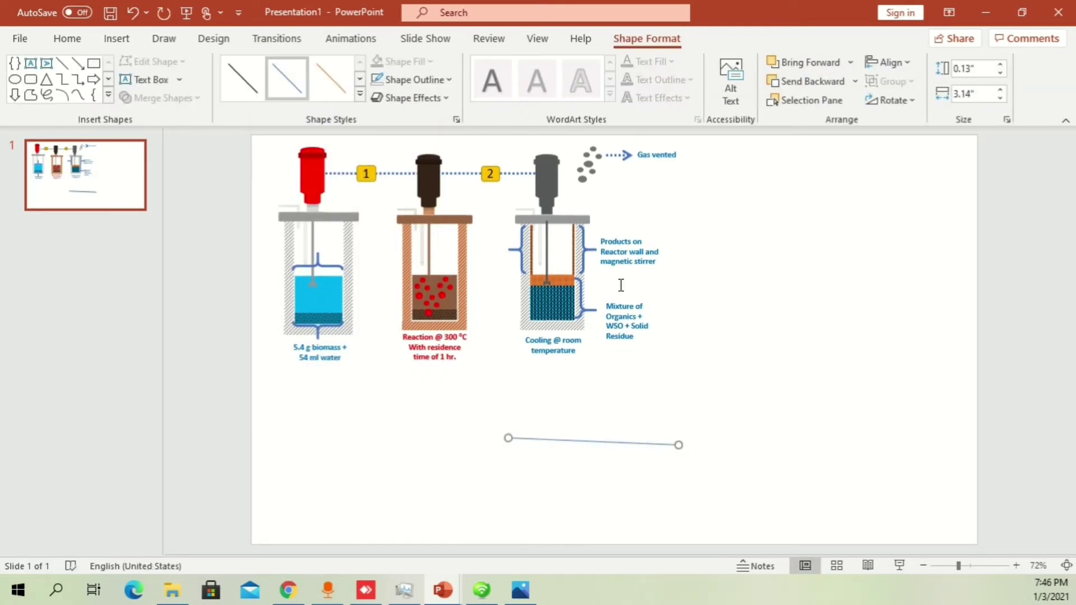
left_click(456, 119)
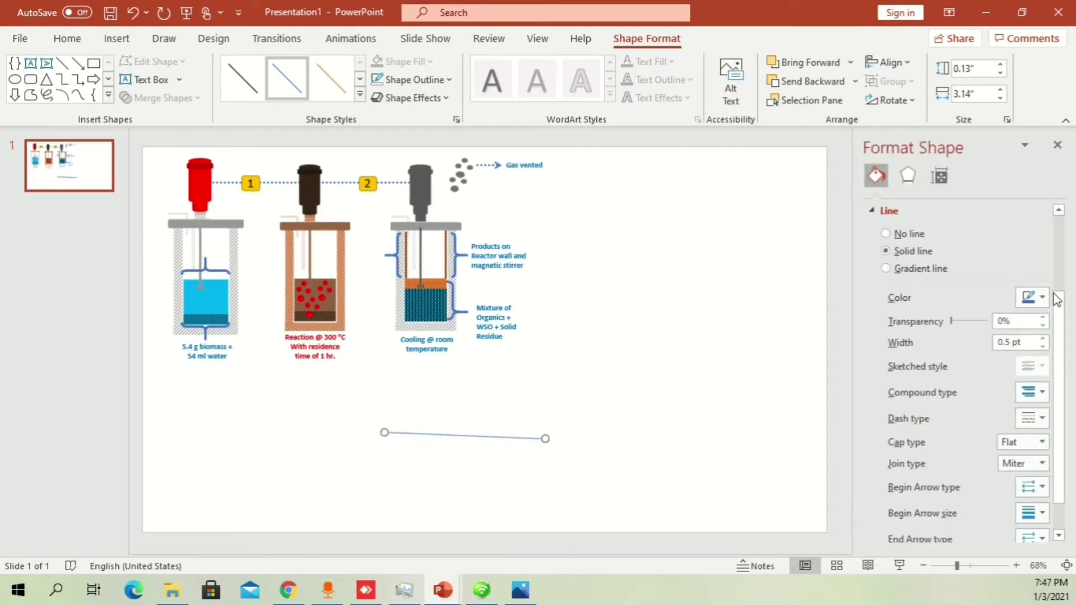
left_click(1043, 339)
left_click(1042, 338)
left_click(1042, 339)
left_click(1043, 339)
left_click(1043, 339)
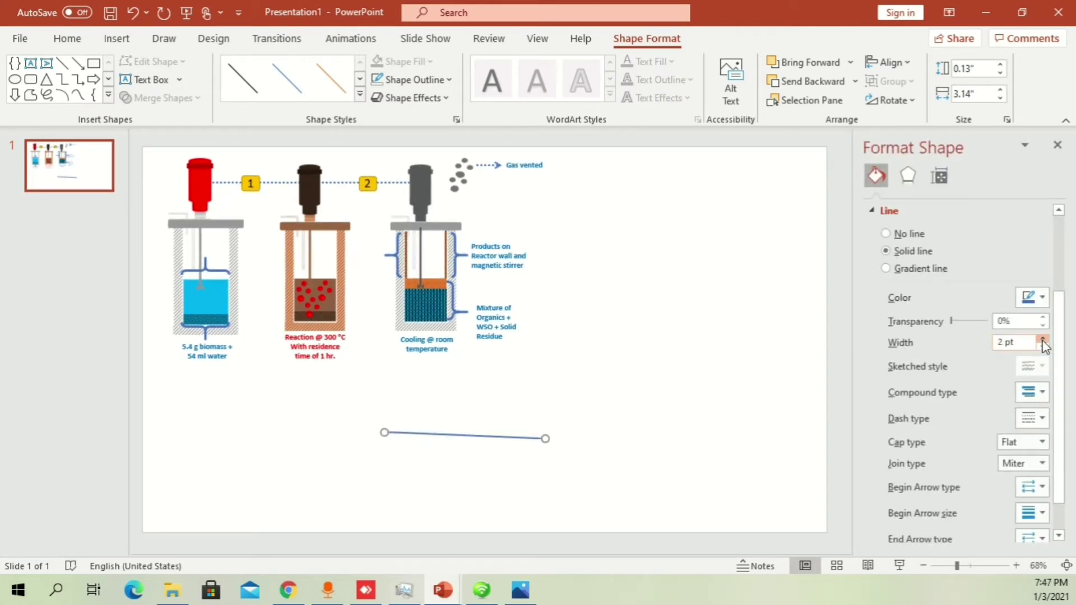
left_click(1043, 418)
left_click(1030, 448)
left_click_drag(546, 437, 548, 432)
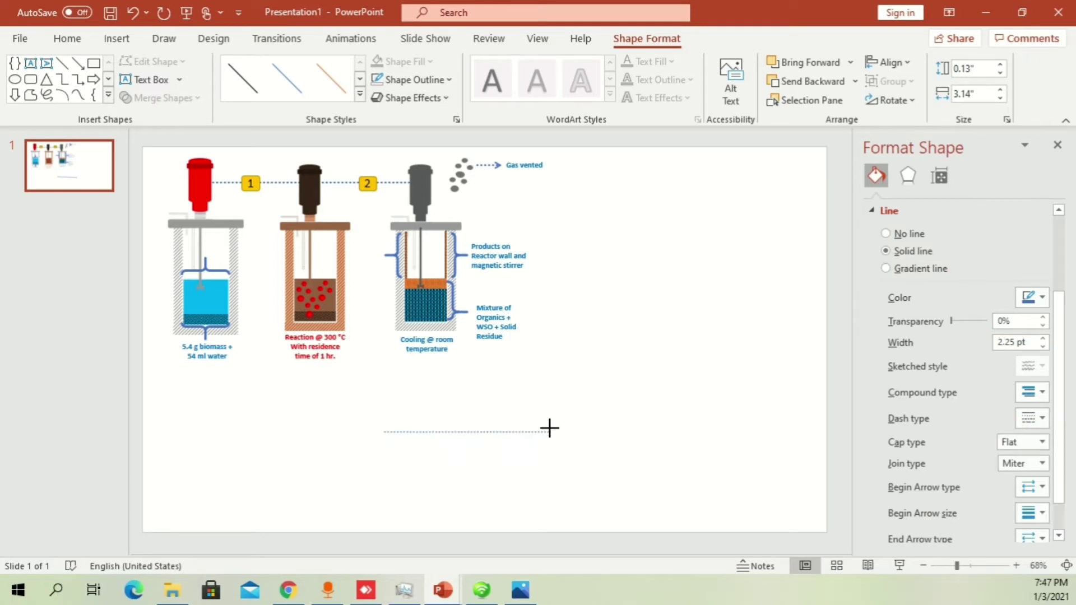
key("Delete")
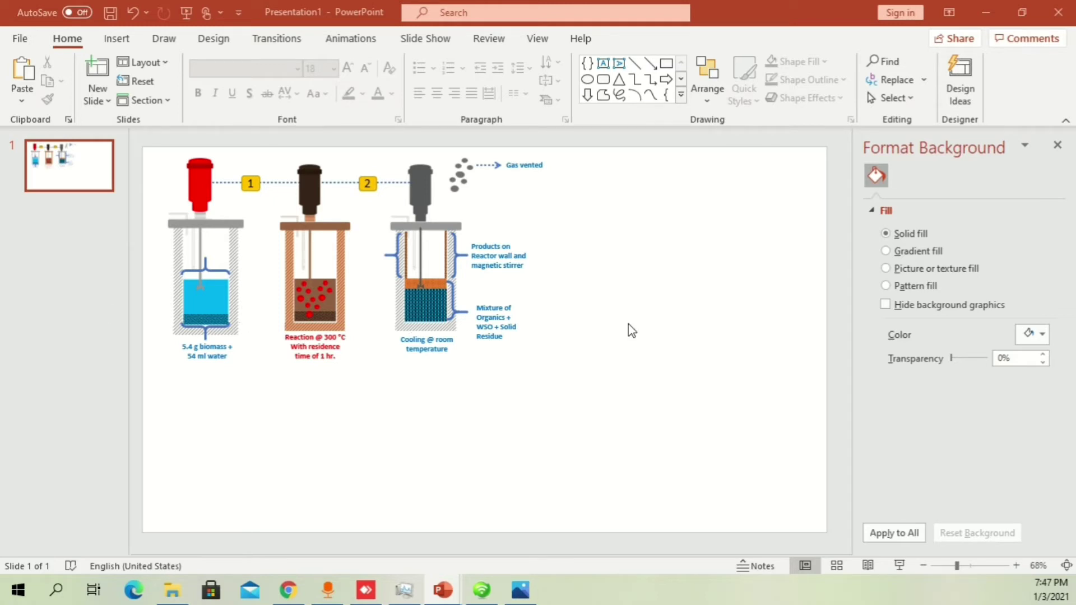
Paste steps 3–7, from acetone washing to solid samples, and delete the stray 6 badge
key("ctrl+v")
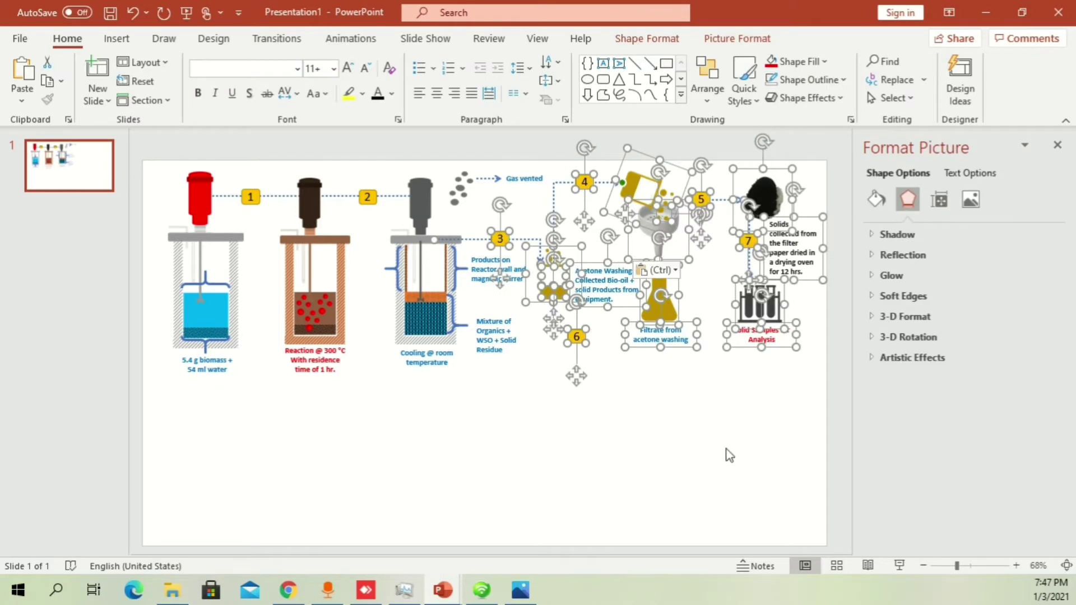
left_click(731, 452)
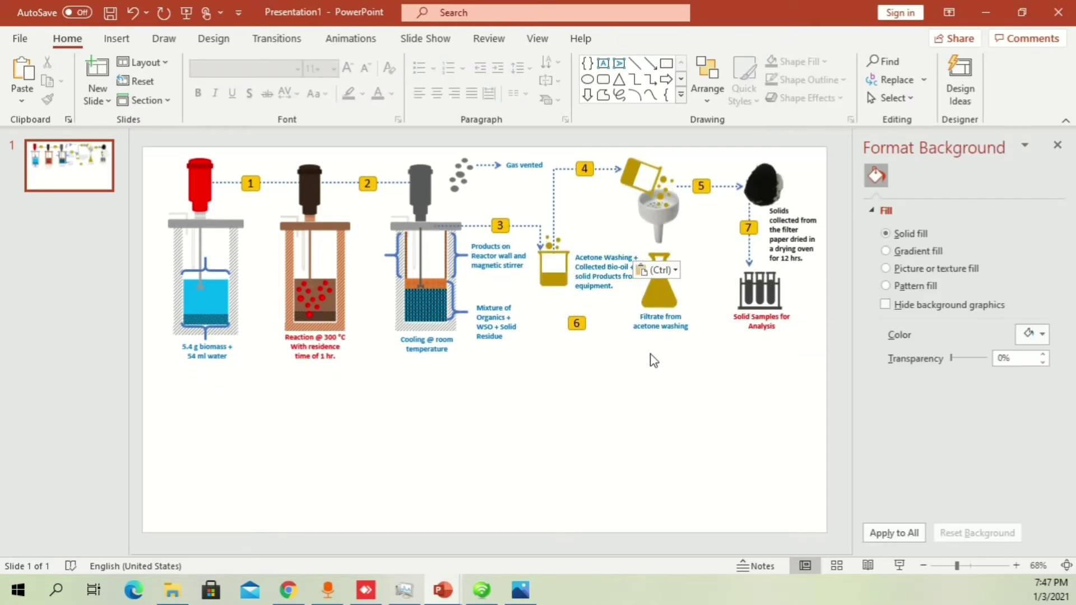
left_click(581, 328)
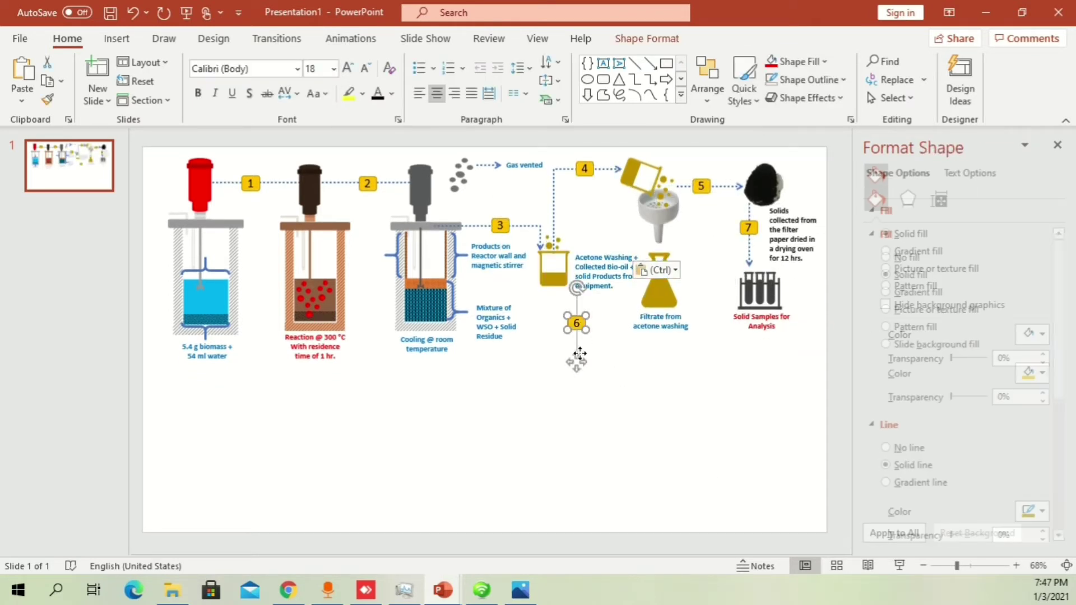
key("Delete")
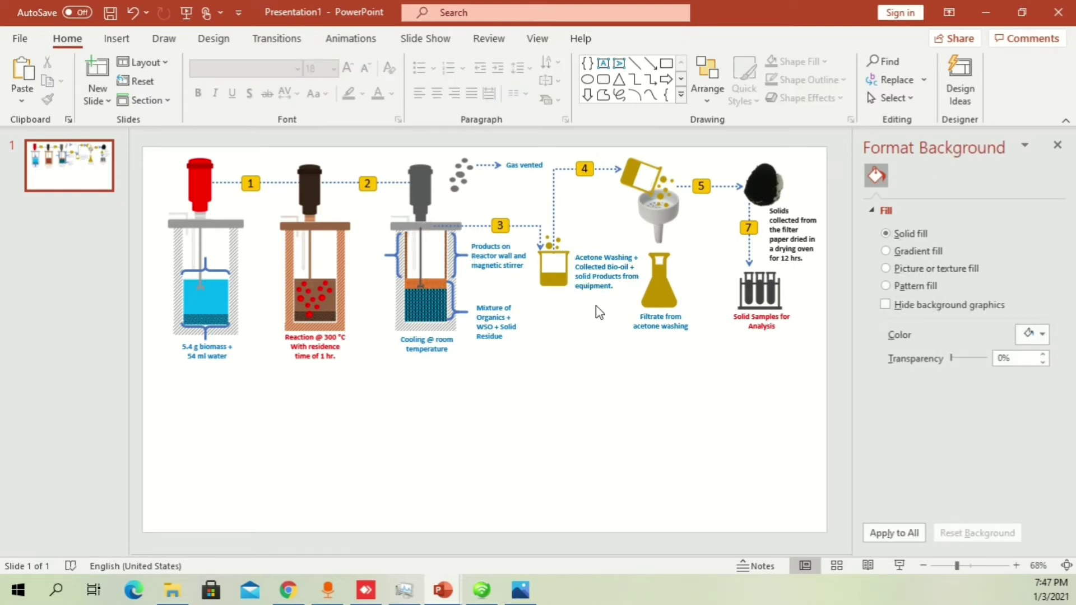
left_click(489, 265)
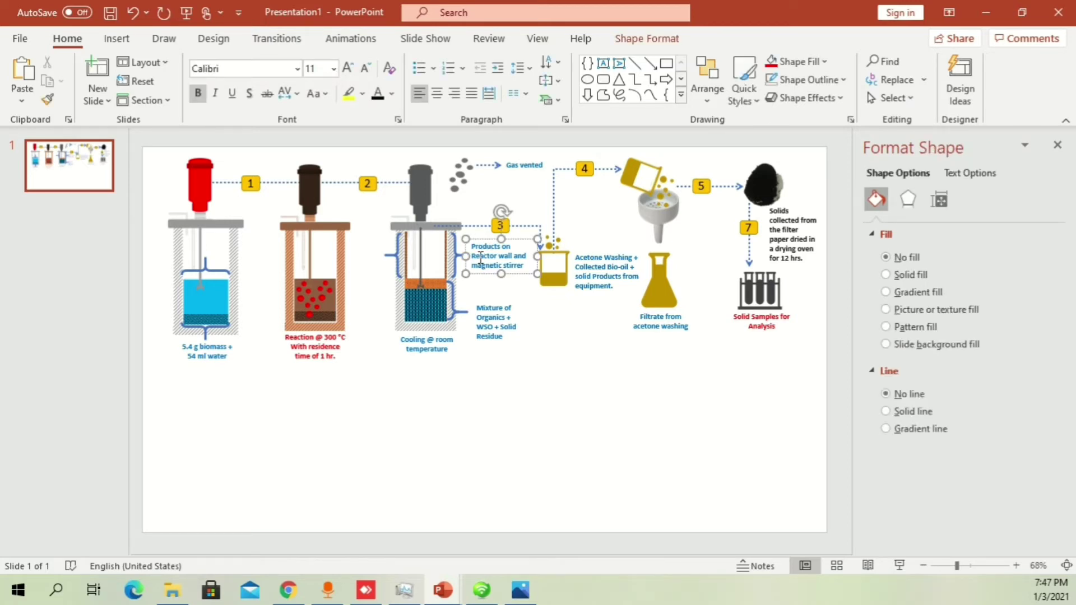
Draw a tall blue brace shape beside the cooling reactor picture
scroll(480, 256, "up", 13)
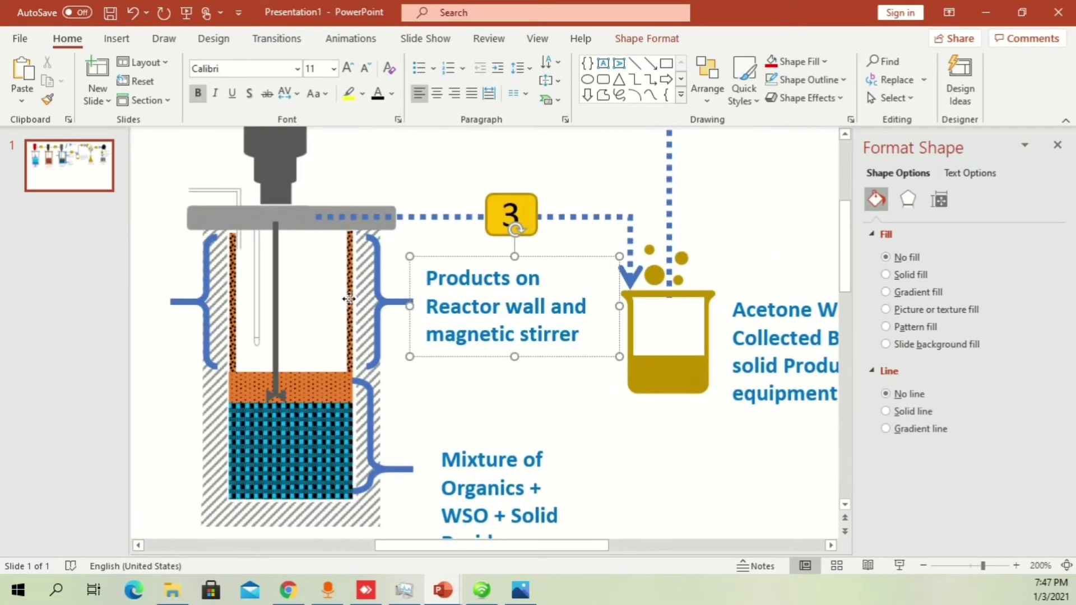
left_click(348, 299)
left_click(116, 38)
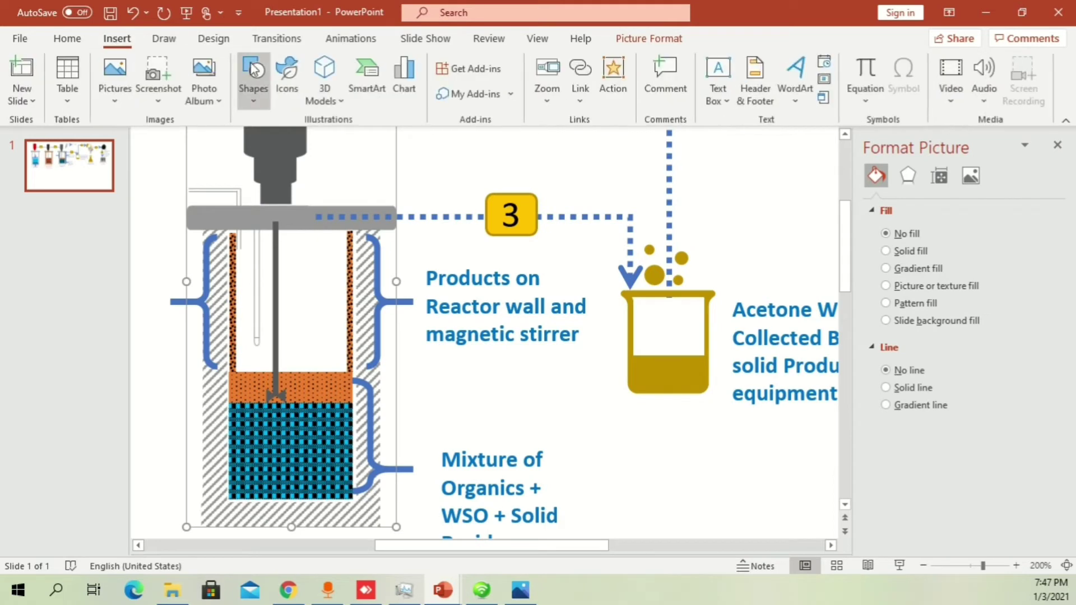
left_click(253, 73)
left_click(329, 143)
mouse_move(325, 234)
left_mouse_down()
mouse_move(332, 372)
mouse_move(353, 350)
left_mouse_up()
key("Escape")
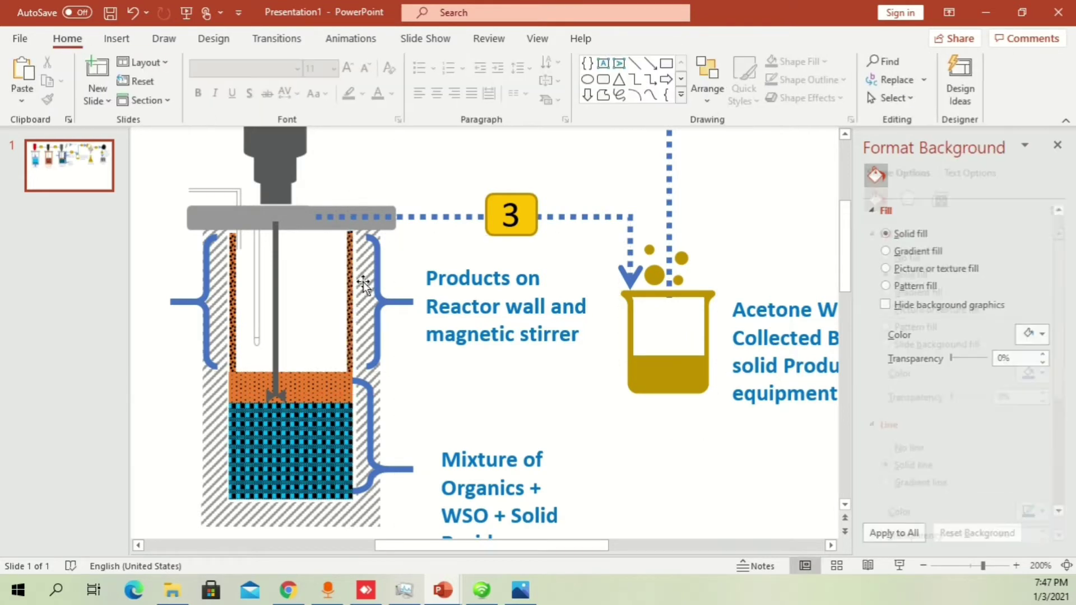
scroll(562, 262, "down", 3, "ctrl")
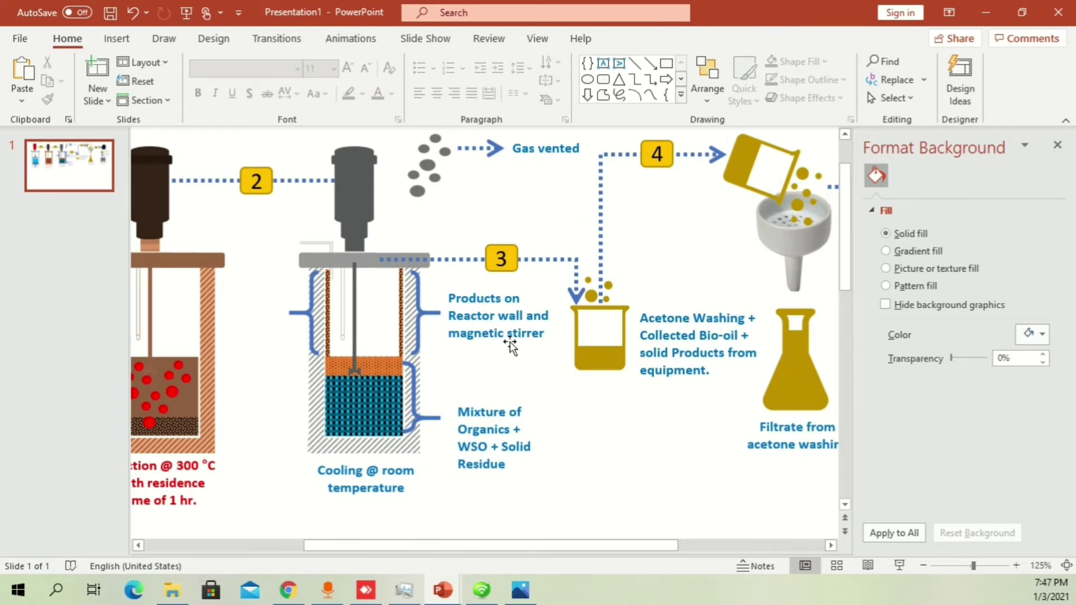
Send the step 3 dotted connector to the back, behind the reactor's grey lid bar
left_click(451, 259)
right_click(451, 258)
left_click(524, 388)
left_click(630, 336)
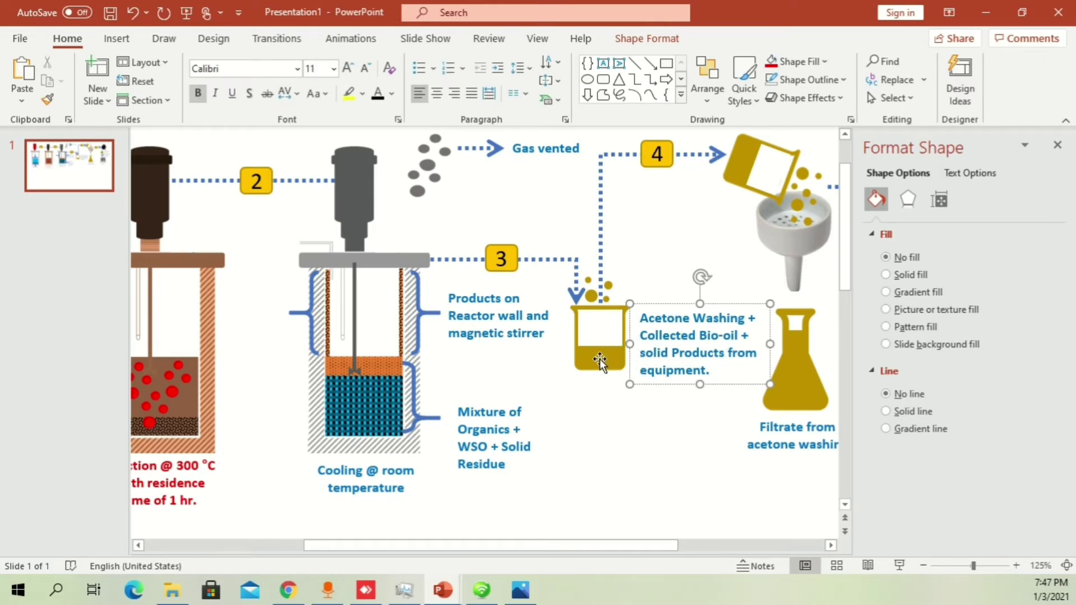
scroll(599, 359, "down", 2)
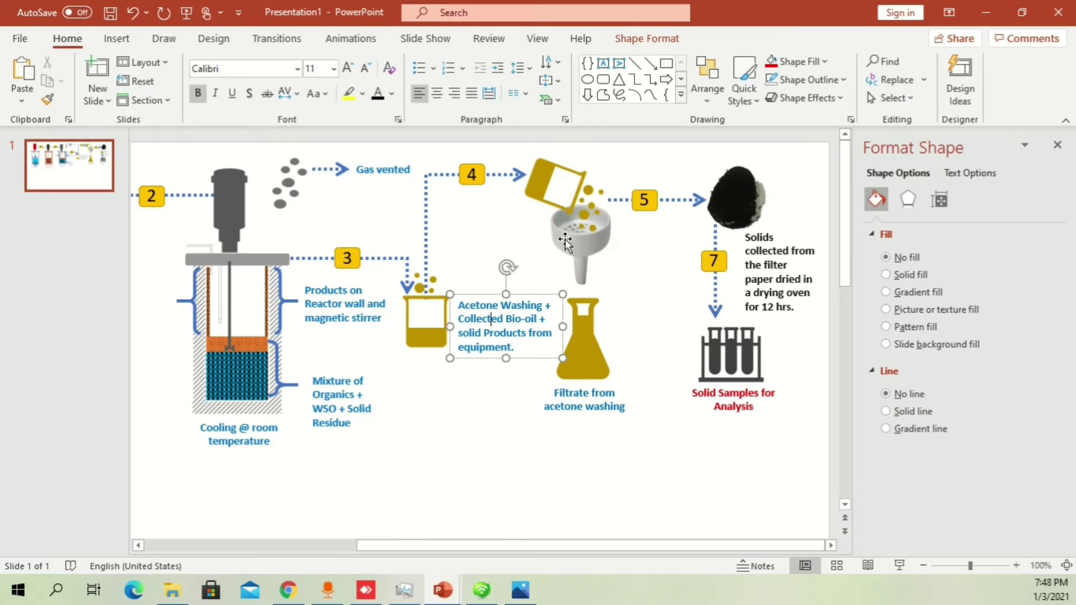
Undo the pouring beaker's fill experiments so it stays solid yellow
left_click(736, 188)
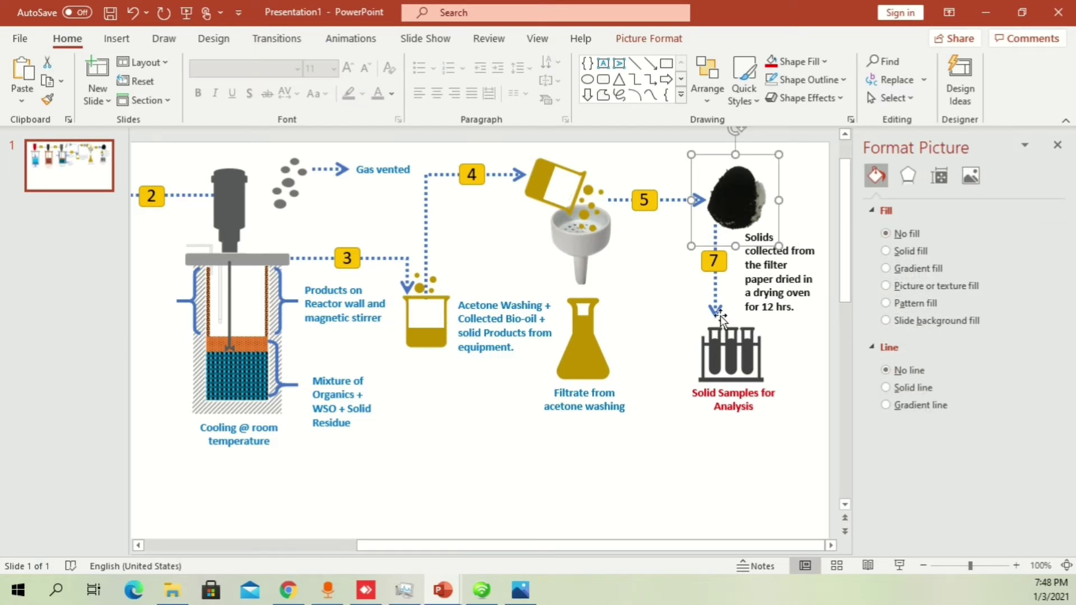
left_click(566, 185)
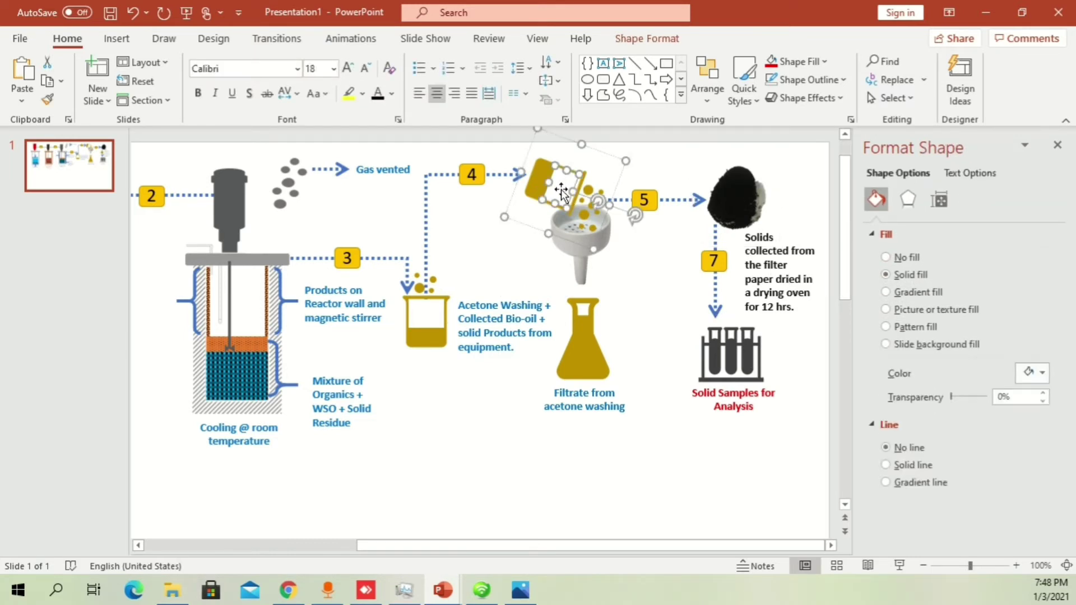
left_click(541, 184)
left_click(542, 184)
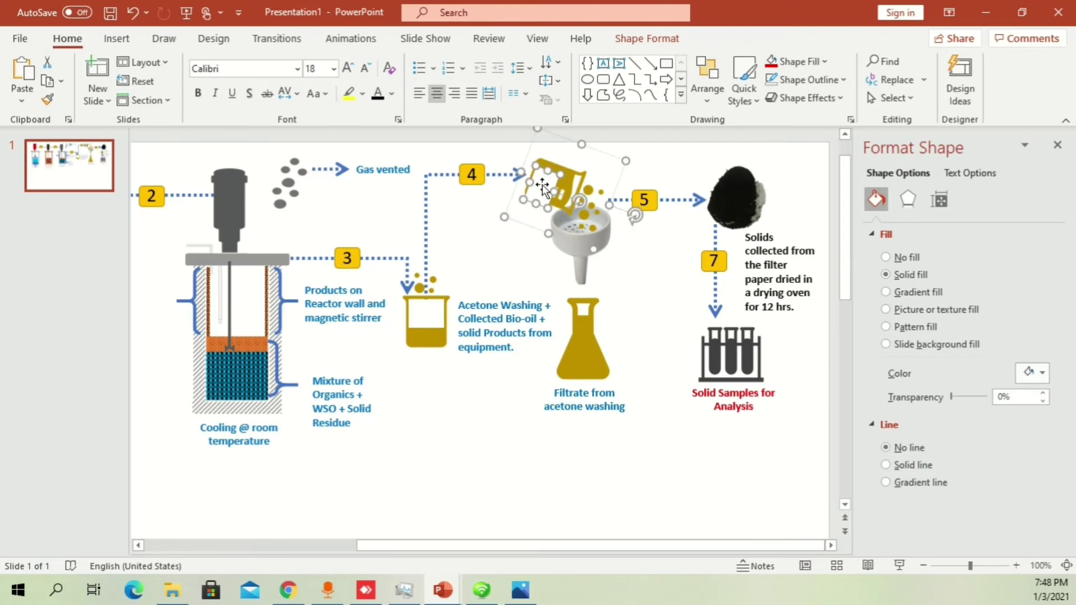
key("ctrl+z")
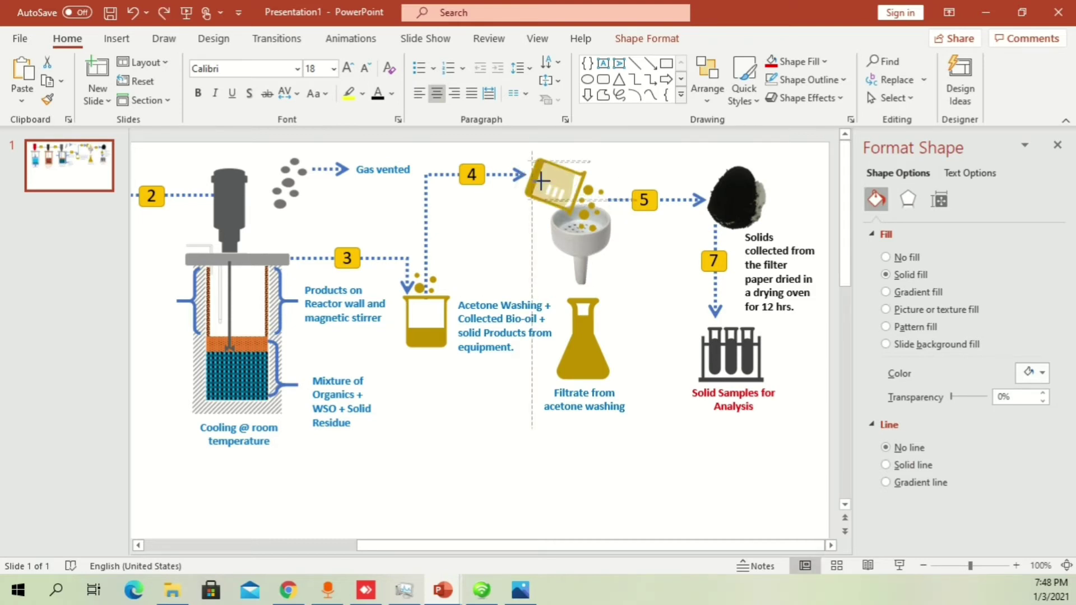
key("ctrl+y")
key("ctrl+z")
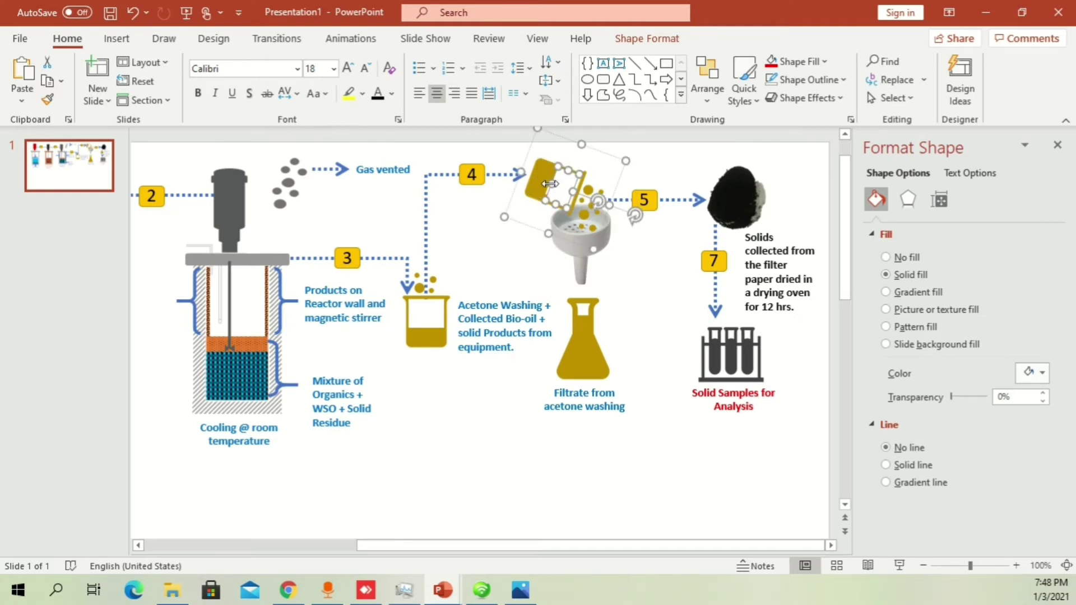
key("ctrl+z")
left_click(547, 185)
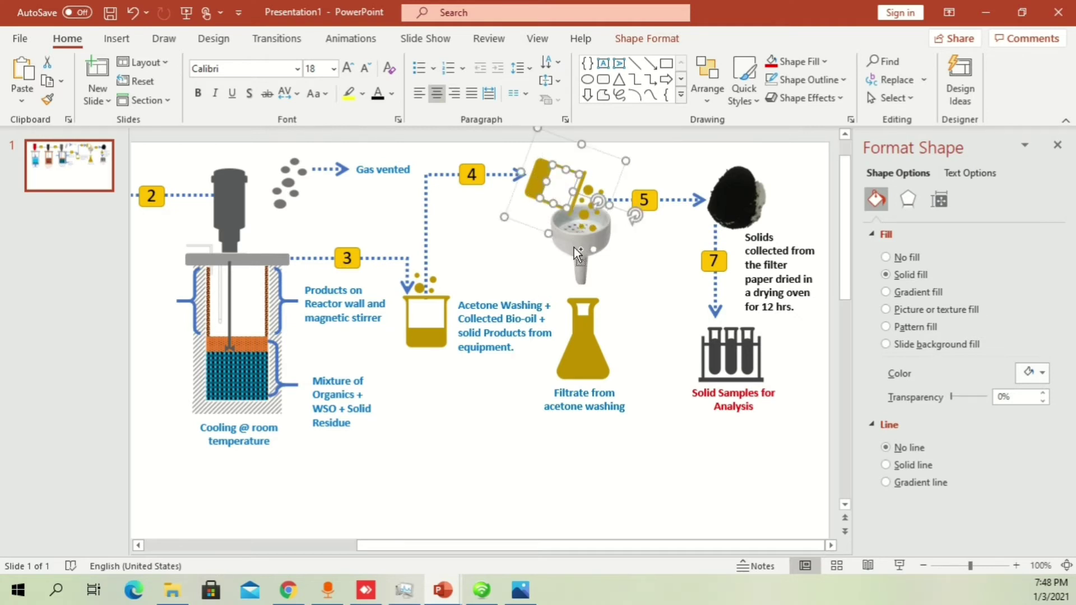
scroll(574, 247, "down", 3, "ctrl")
left_click(593, 385)
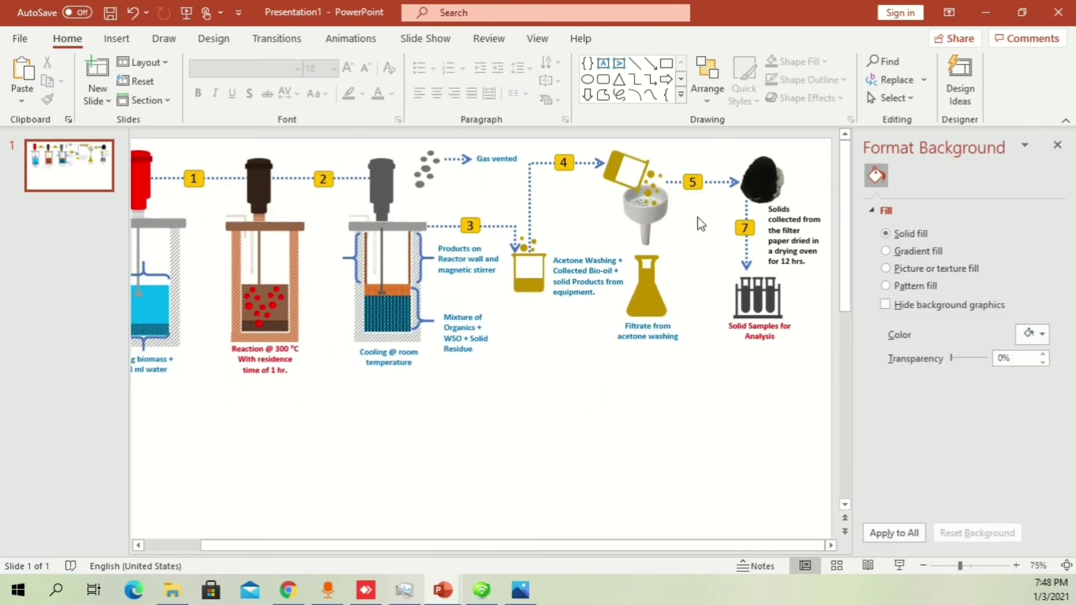
left_click(645, 202)
scroll(644, 200, "up", 8, "ctrl")
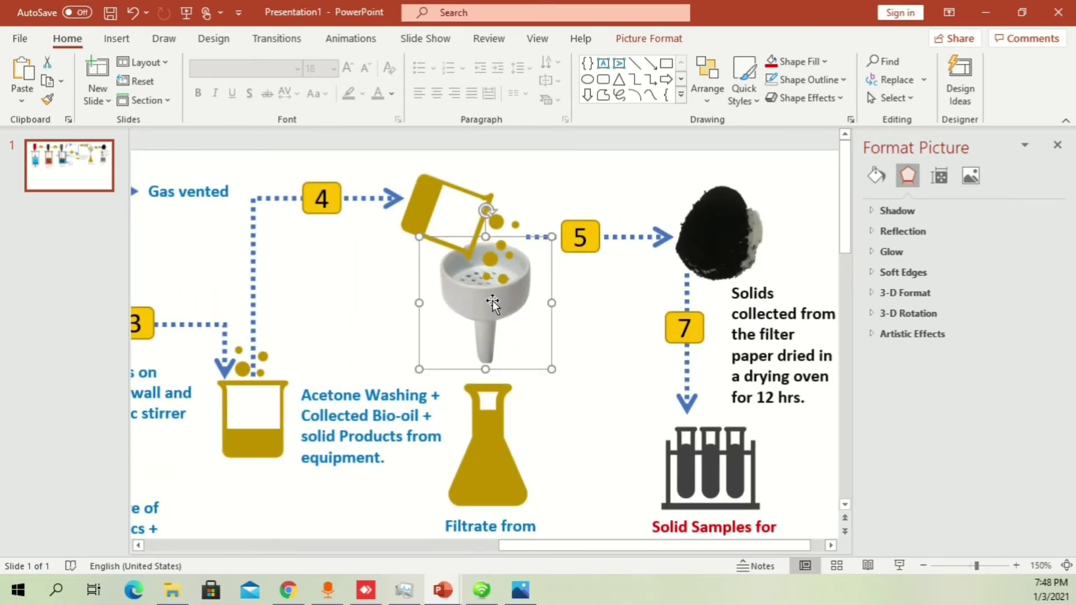
scroll(493, 303, "down", 2, "ctrl")
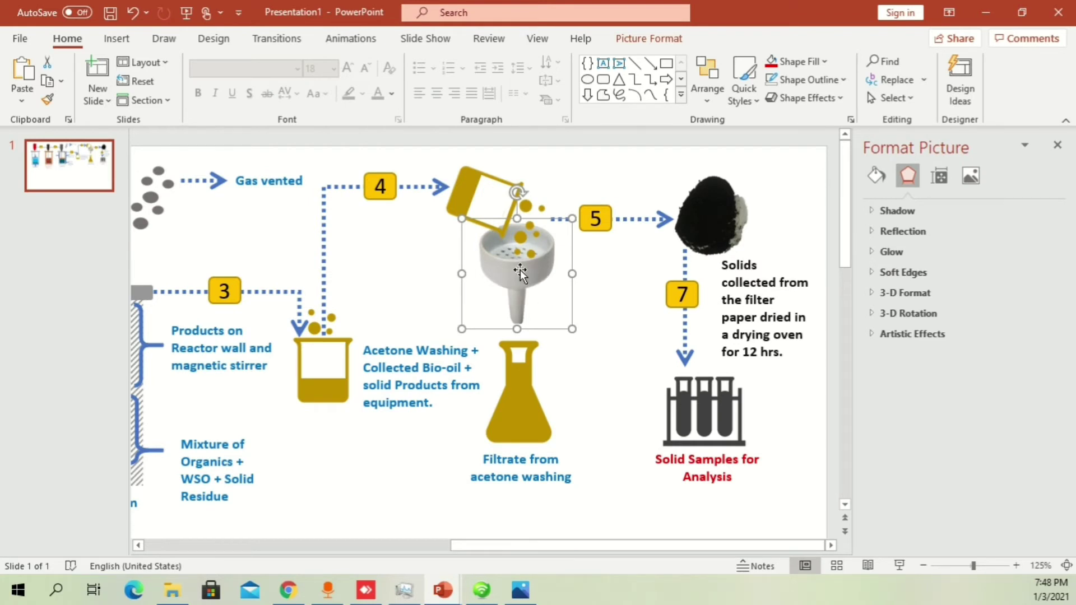
scroll(688, 355, "down", 2, "ctrl")
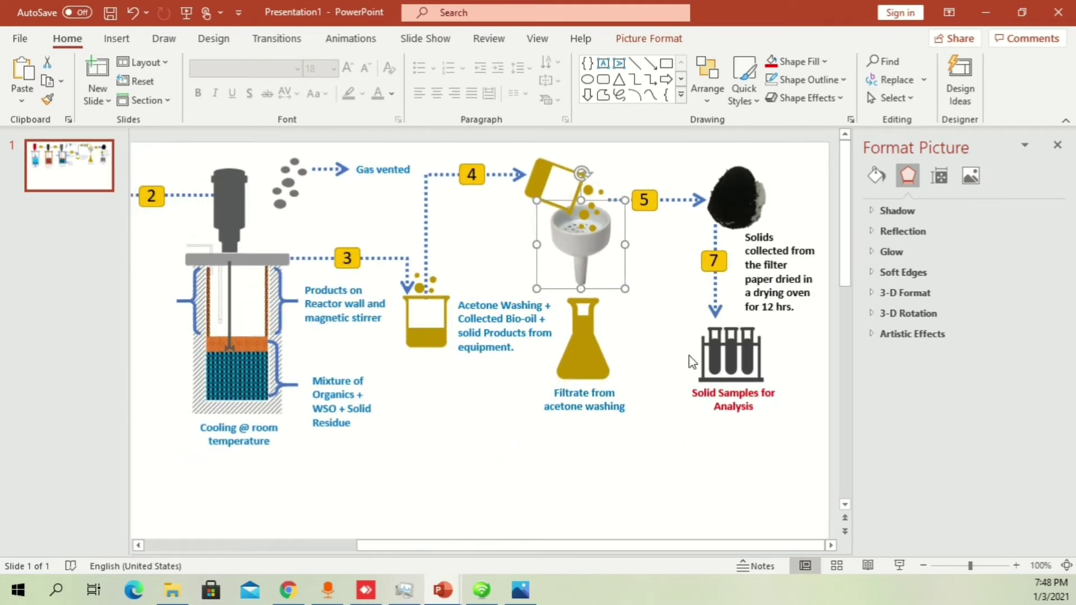
left_click(584, 347)
Insert the first flask icon found by searching the Icons library for 'flask'
left_click(118, 39)
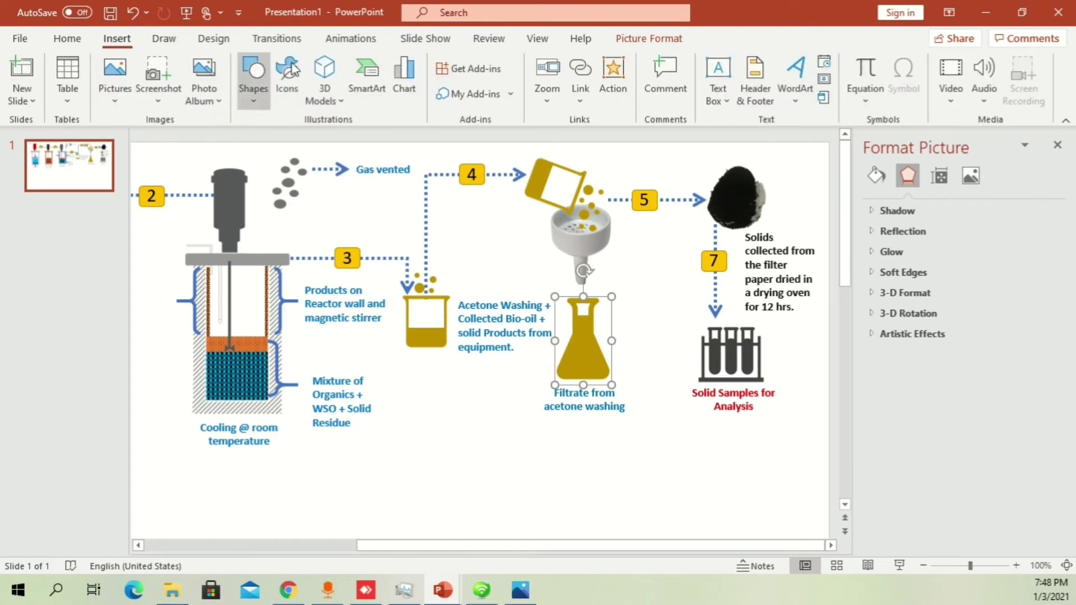
left_click(288, 84)
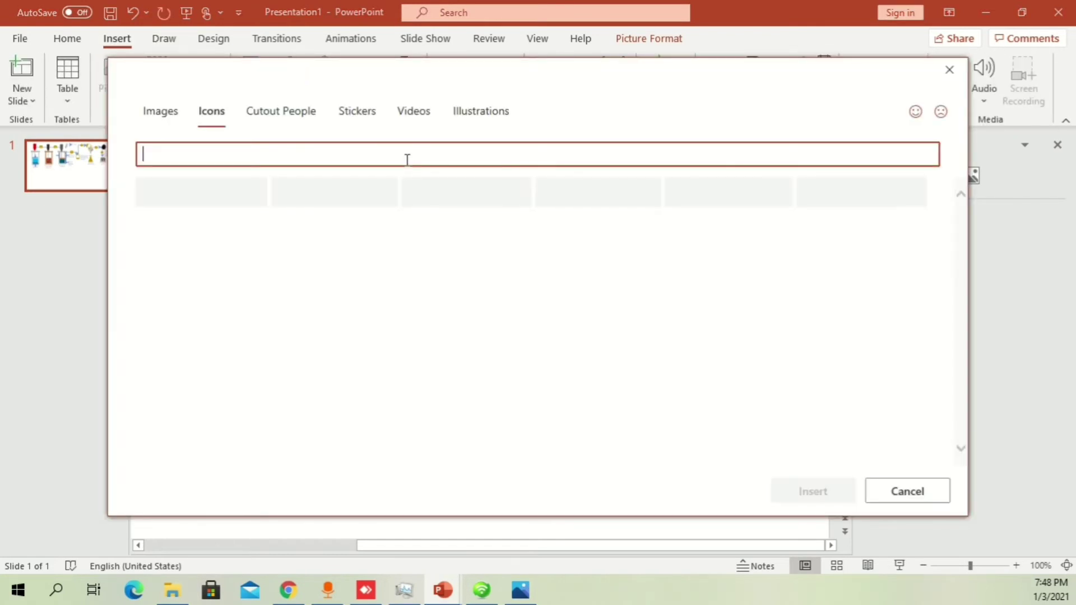
type("FLAsk")
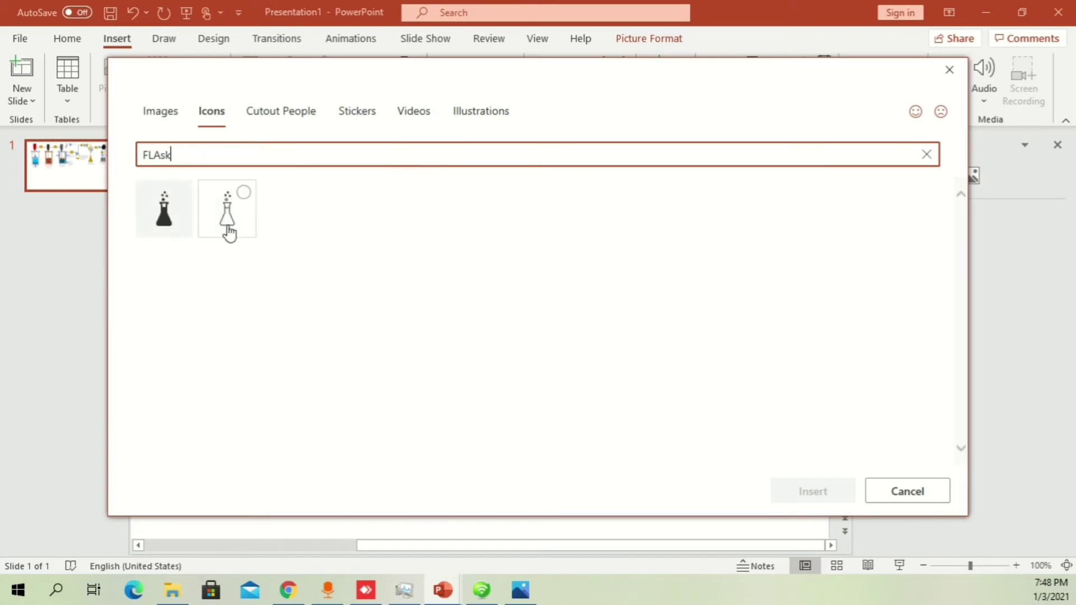
left_click(165, 208)
left_click(779, 496)
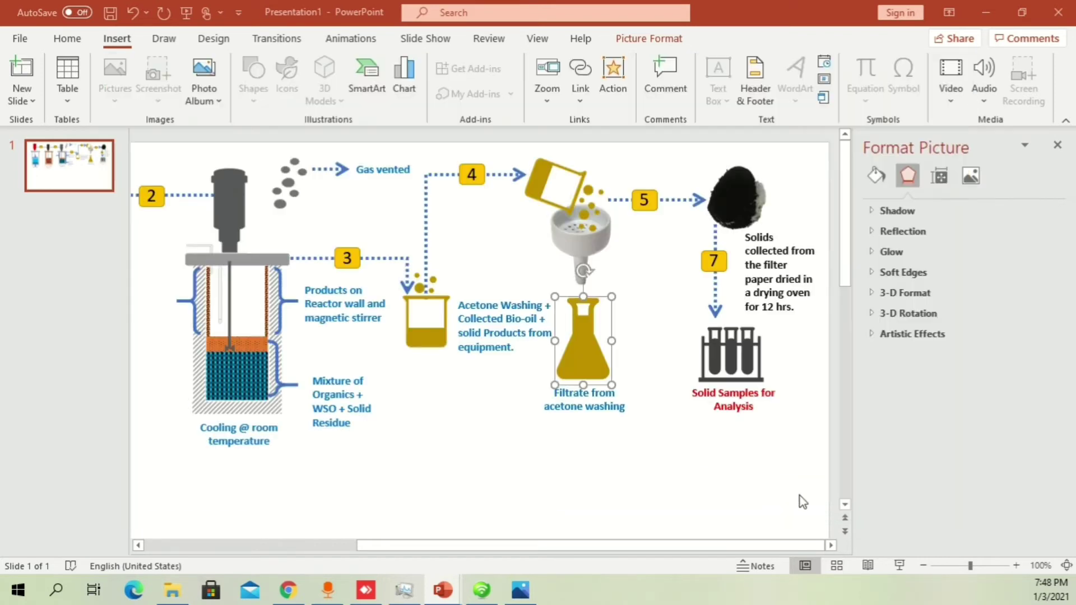
Move the flask icon to the slide bottom, enlarge it to 1.84 inches, and crop it
left_click_drag(599, 347, 538, 487)
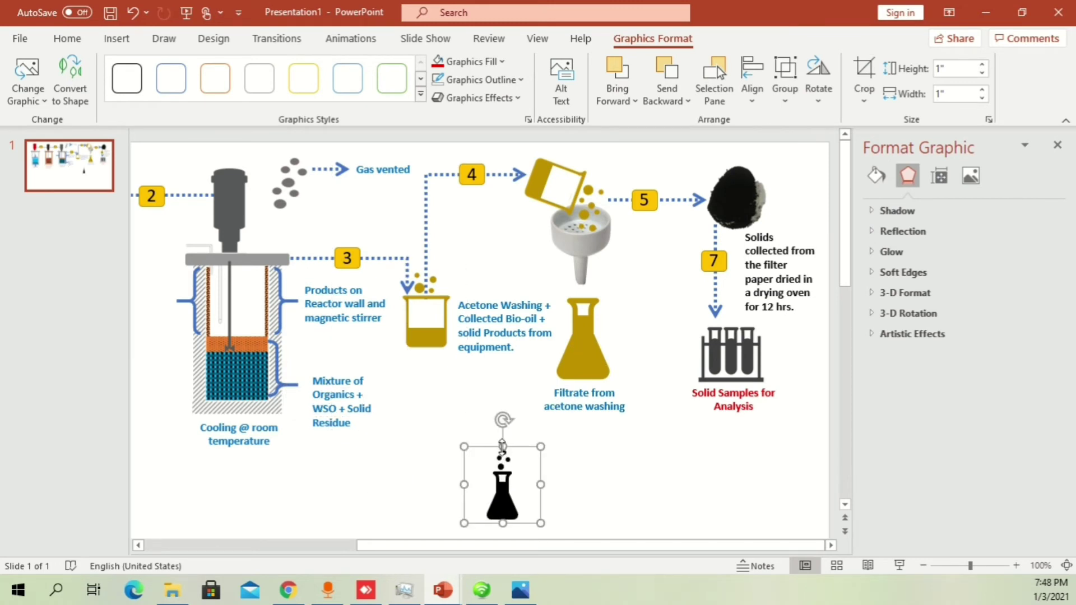
left_click_drag(464, 445, 400, 384)
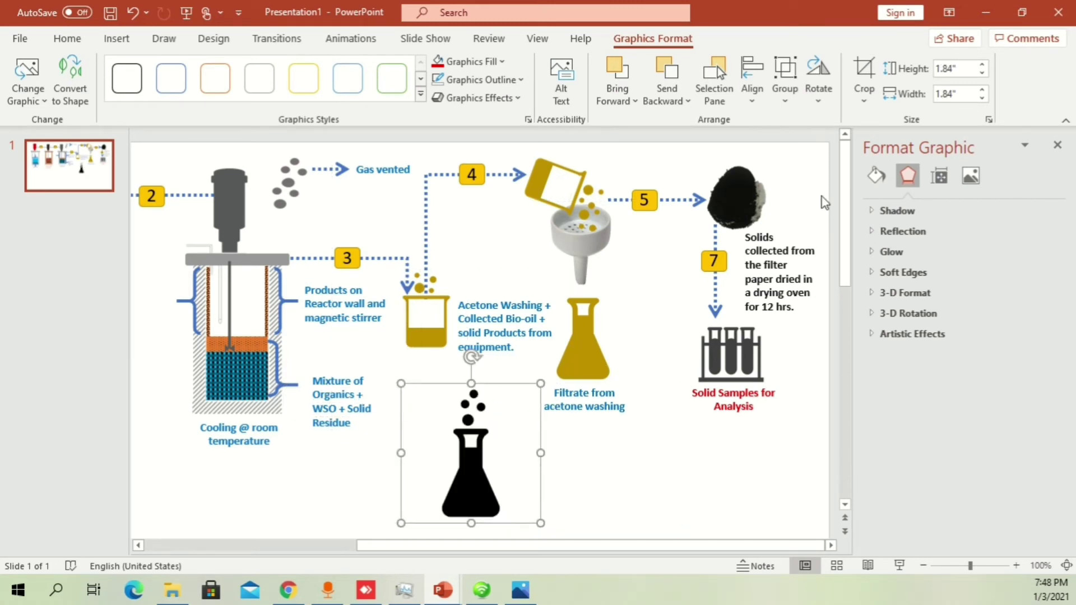
left_click(863, 79)
left_click_drag(478, 381, 477, 424)
left_click(588, 468)
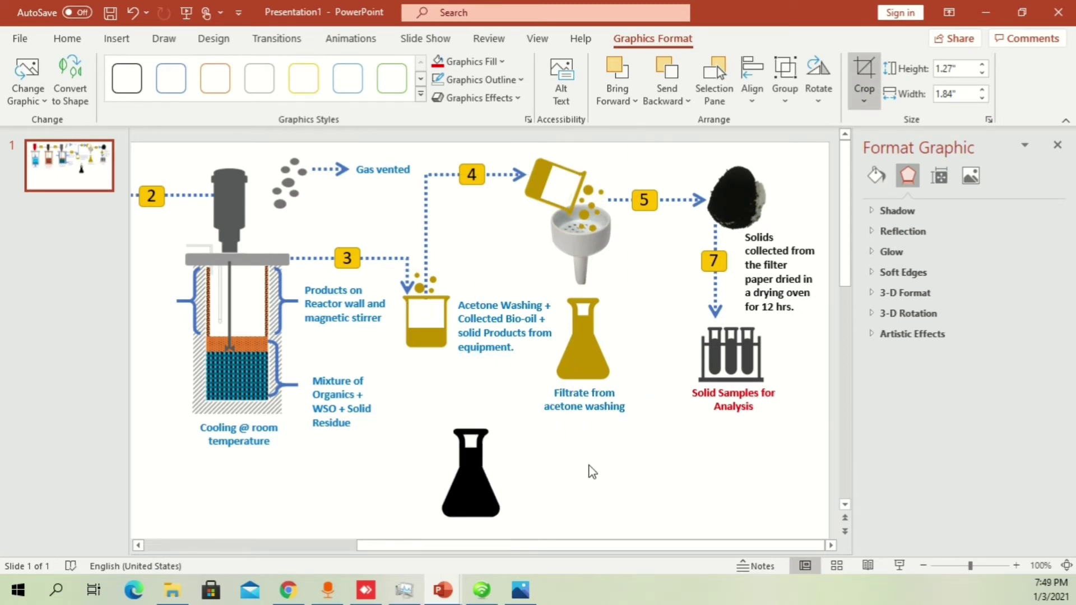
left_click(469, 459)
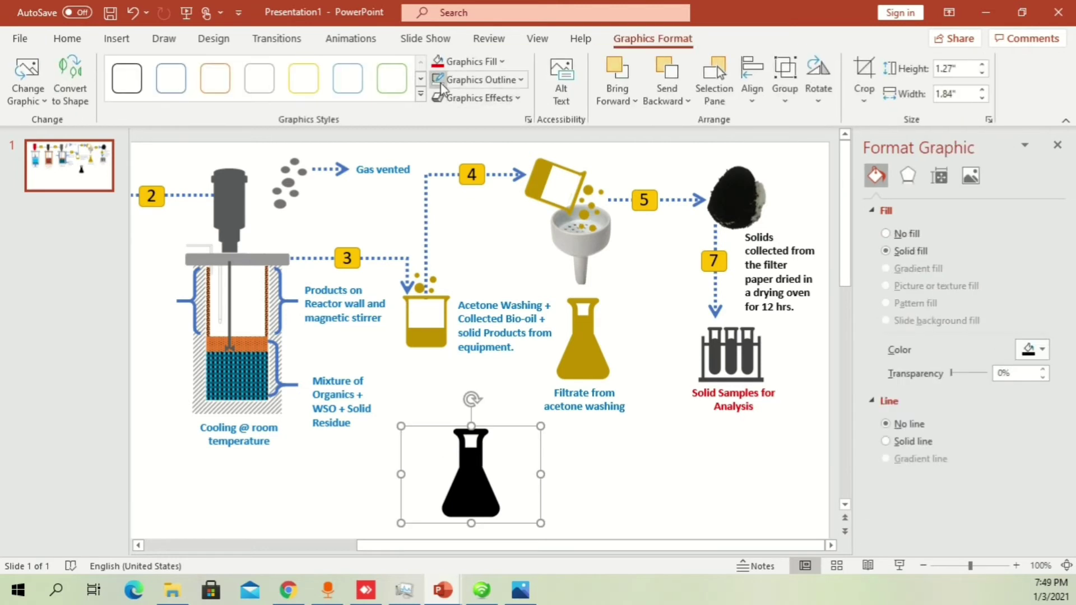
Fill the flask icon with gold, then delete it
left_click(501, 62)
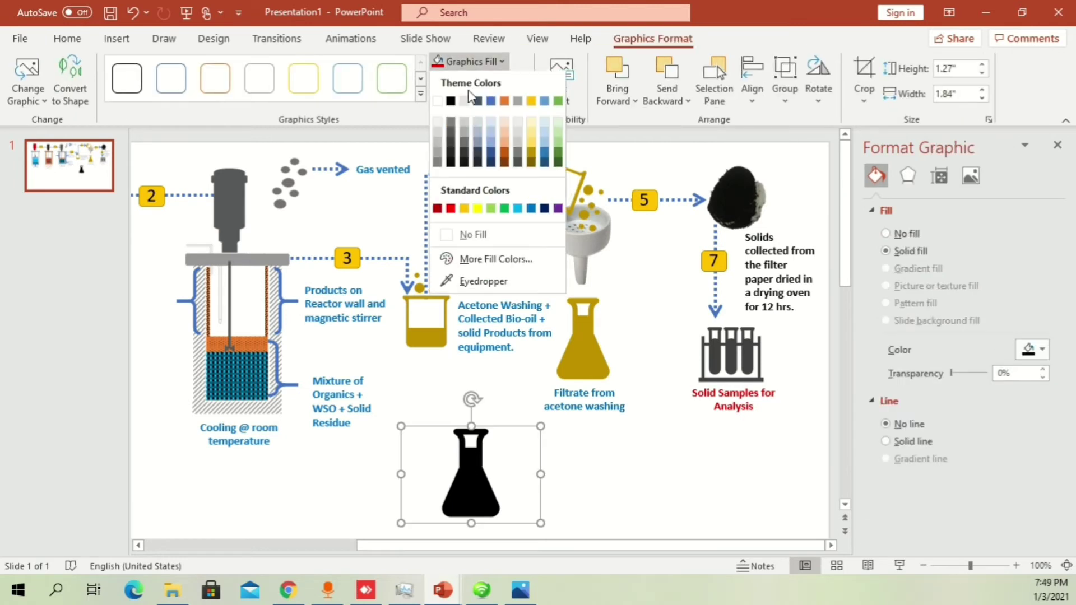
left_click(465, 211)
key("Delete")
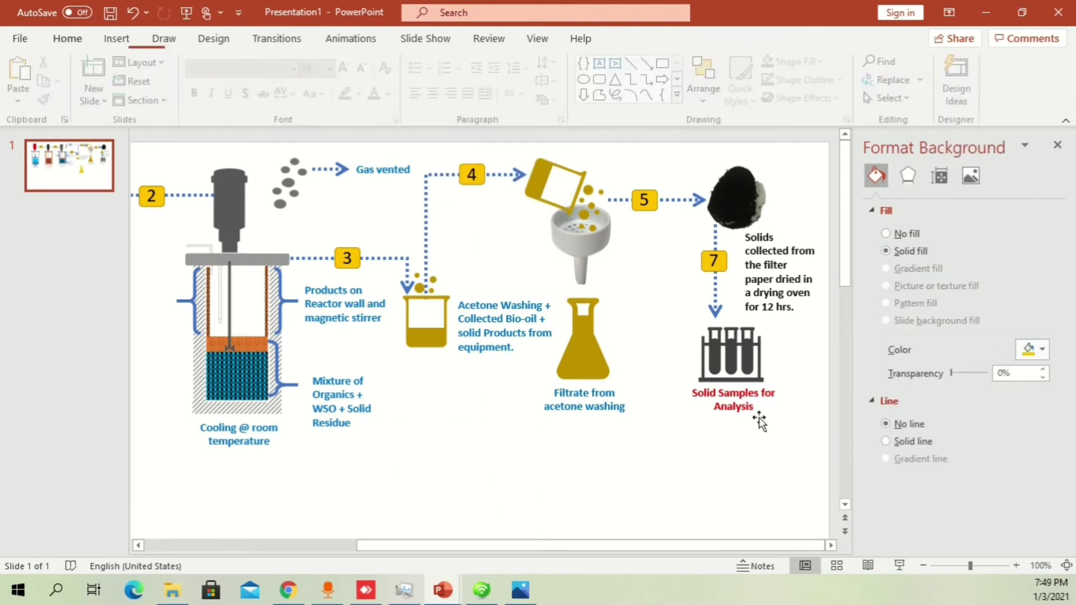
left_click(745, 374)
Search the Icons library for 'science', tick the test-tube rack icon, then cancel without inserting
left_click(114, 41)
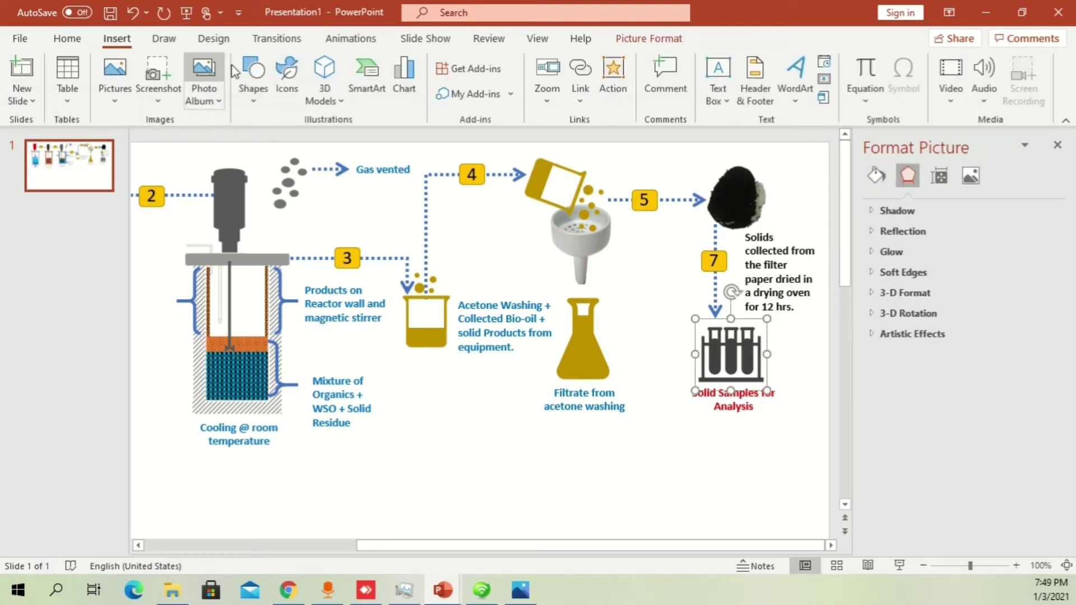
left_click(286, 70)
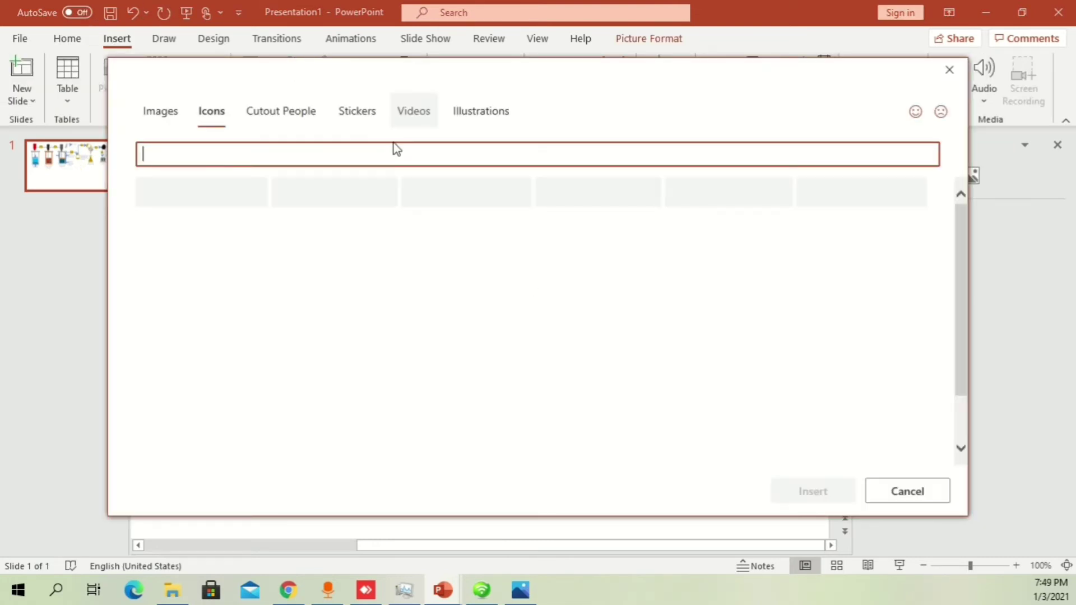
type("b")
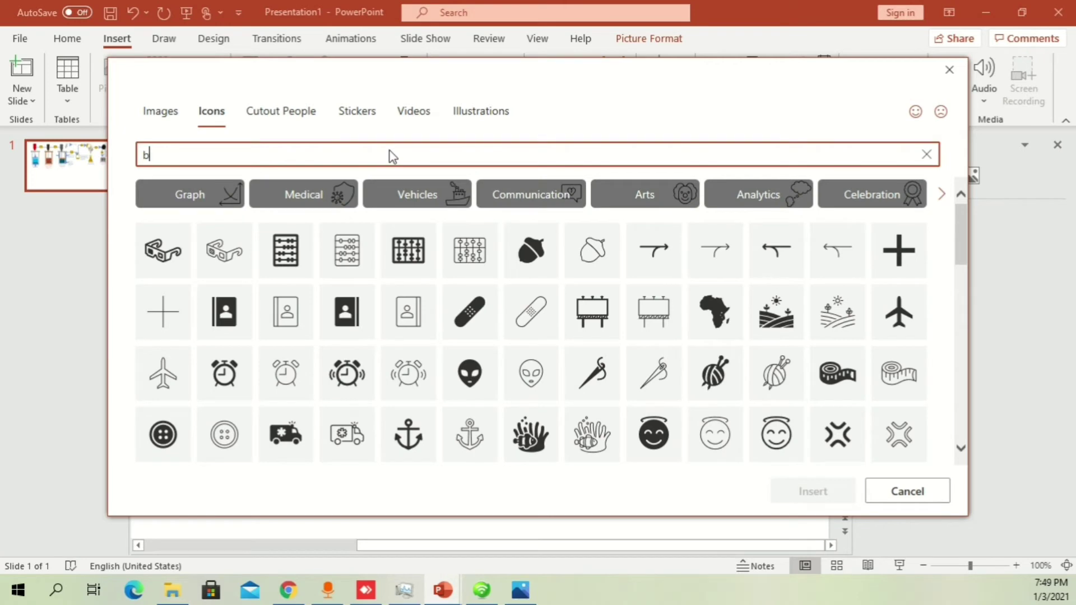
type("ea")
key("BackSpace")
key("BackSpace")
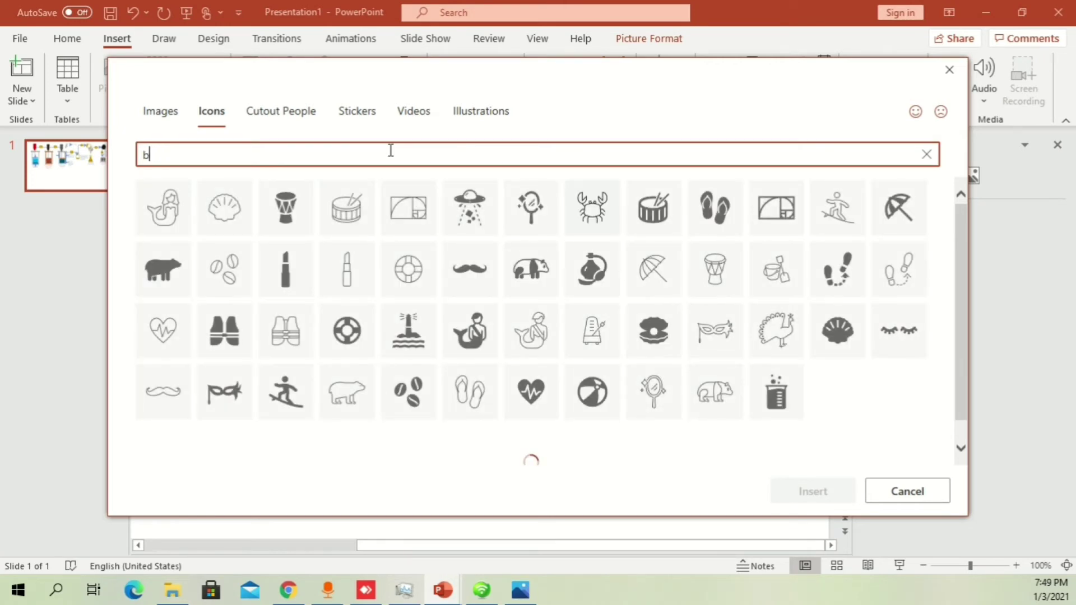
key("BackSpace")
type("science")
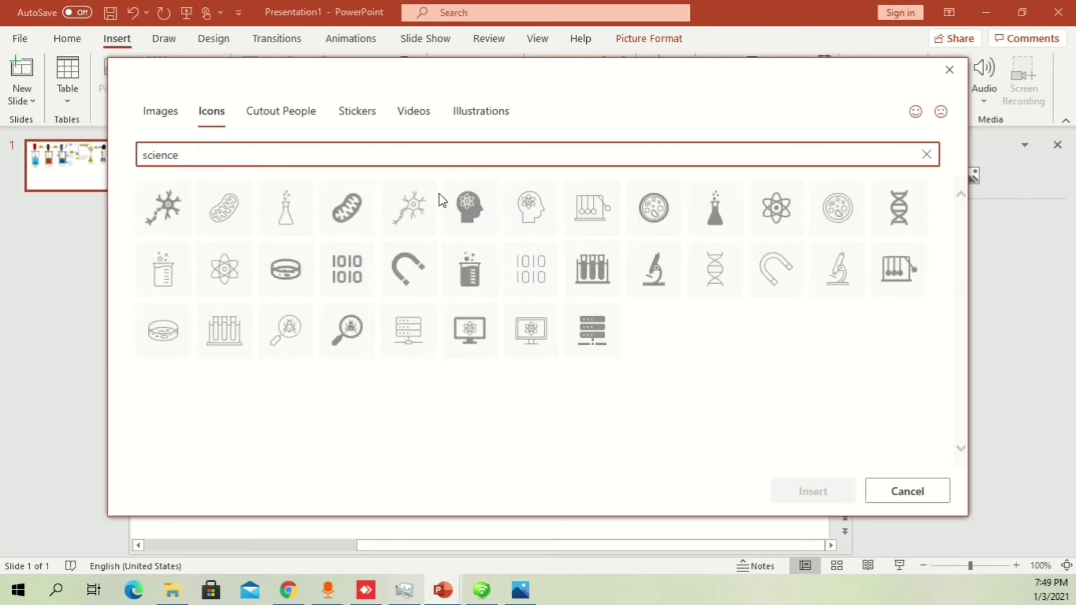
left_click(598, 292)
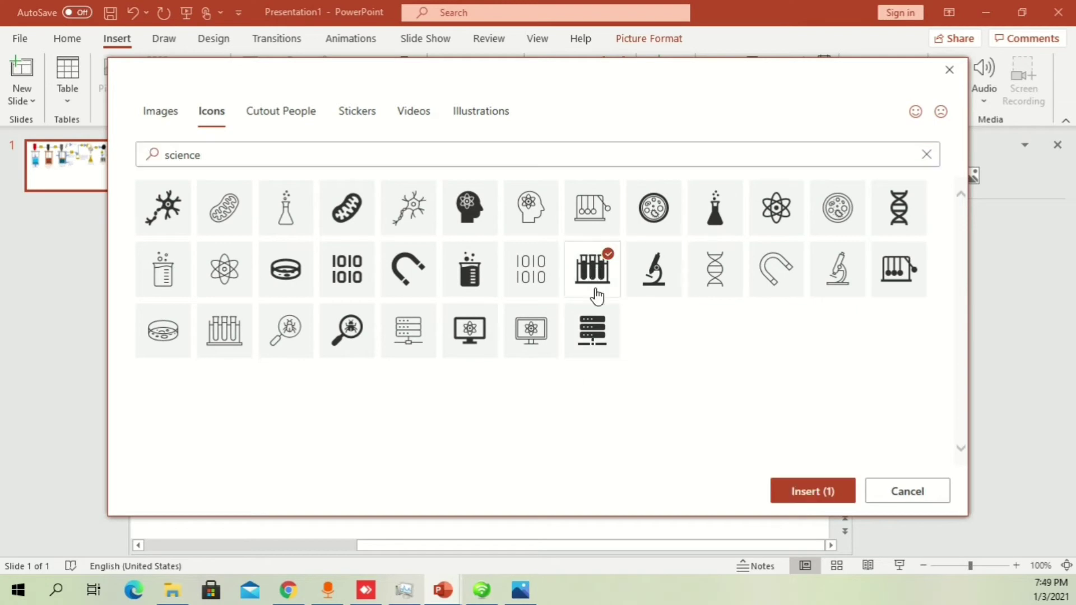
left_click(891, 493)
left_click(743, 205)
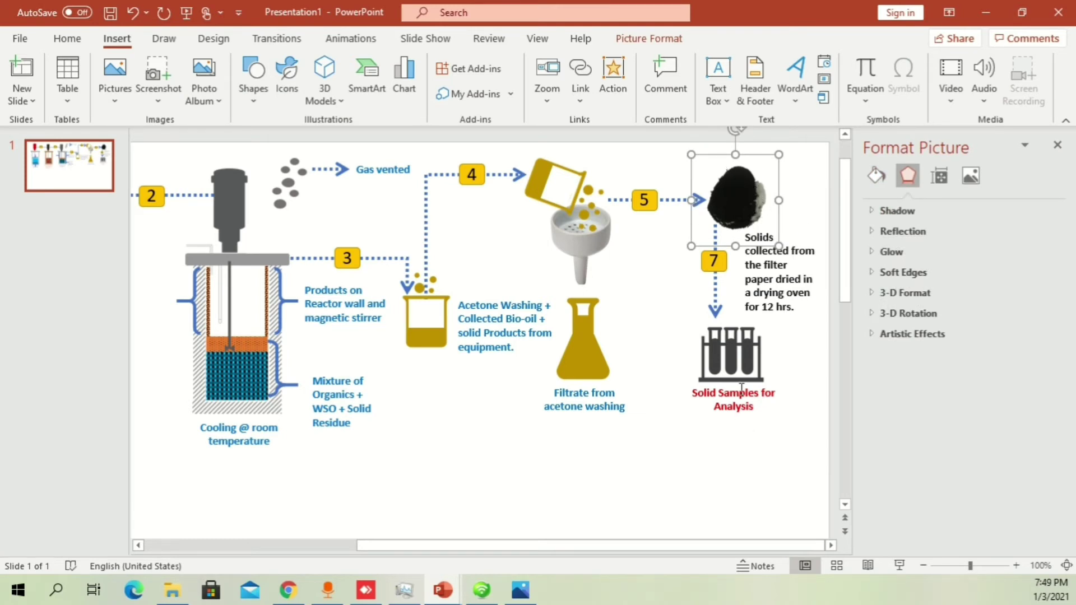
Paste the copied lower-row graphics with the funnel, flasks, burette and steps 5, 7, 8, 9, 11
scroll(647, 417, "down", 3, "ctrl")
left_click(800, 258)
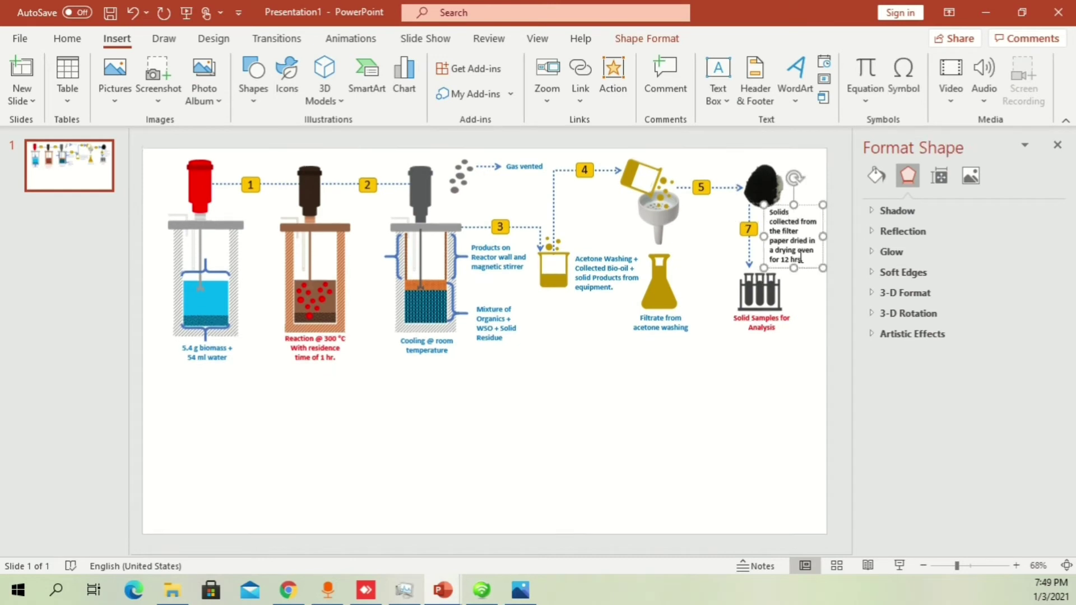
left_click(548, 372)
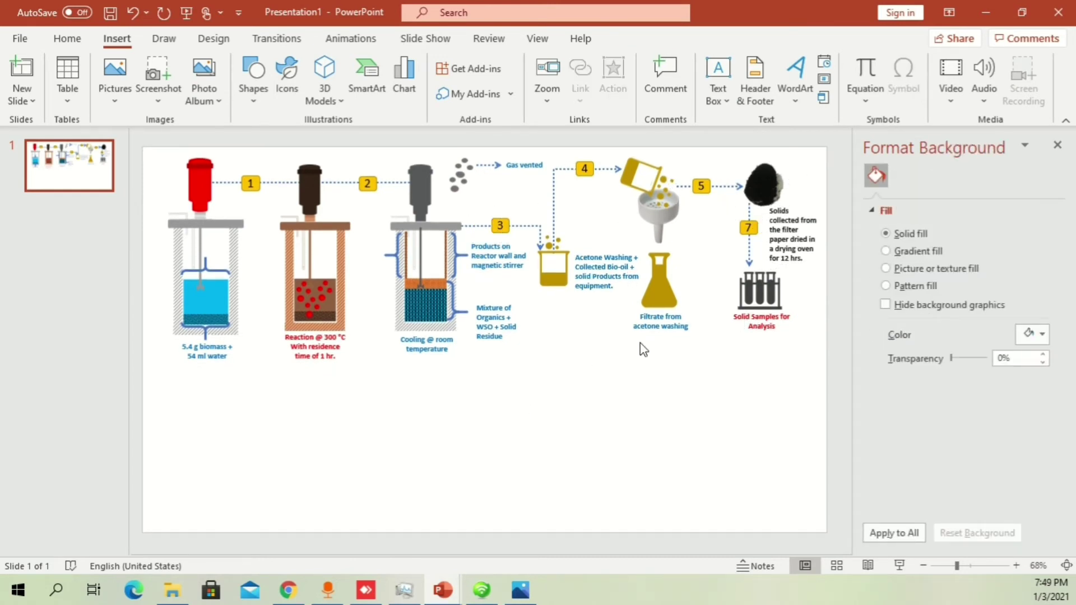
key("ctrl+v")
left_click(521, 336)
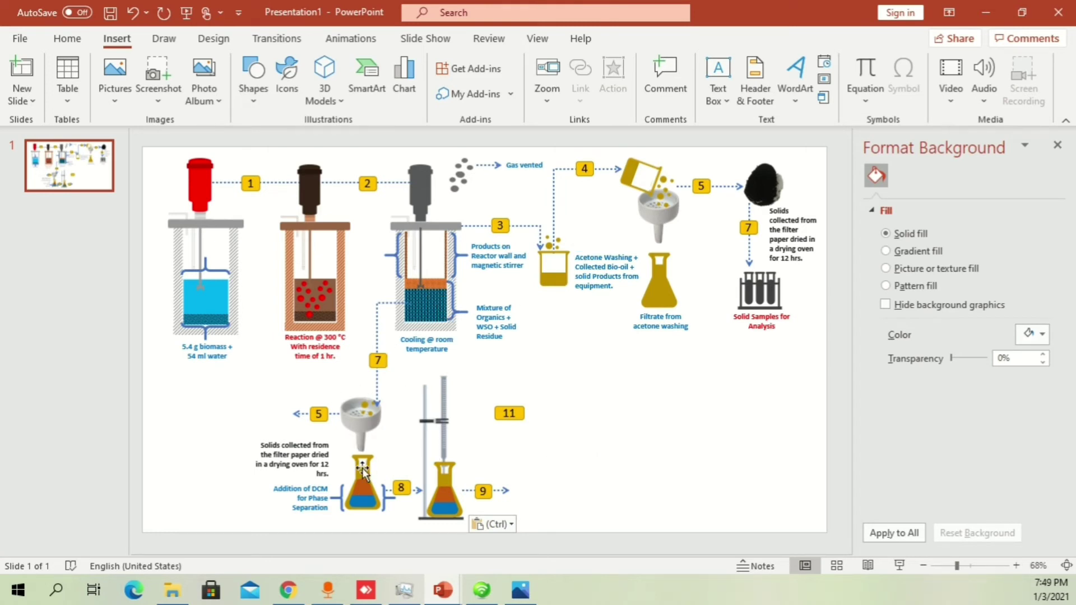
Dismiss the Paste Options tag and paste the black solids picture and tilted beaker near step 5
key("ctrl")
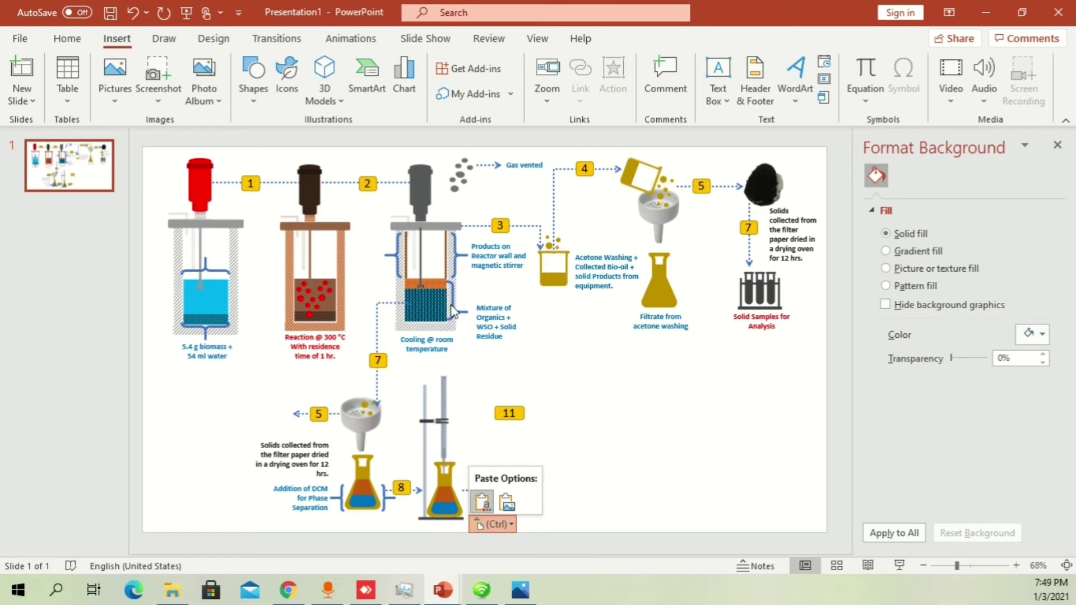
key("Escape")
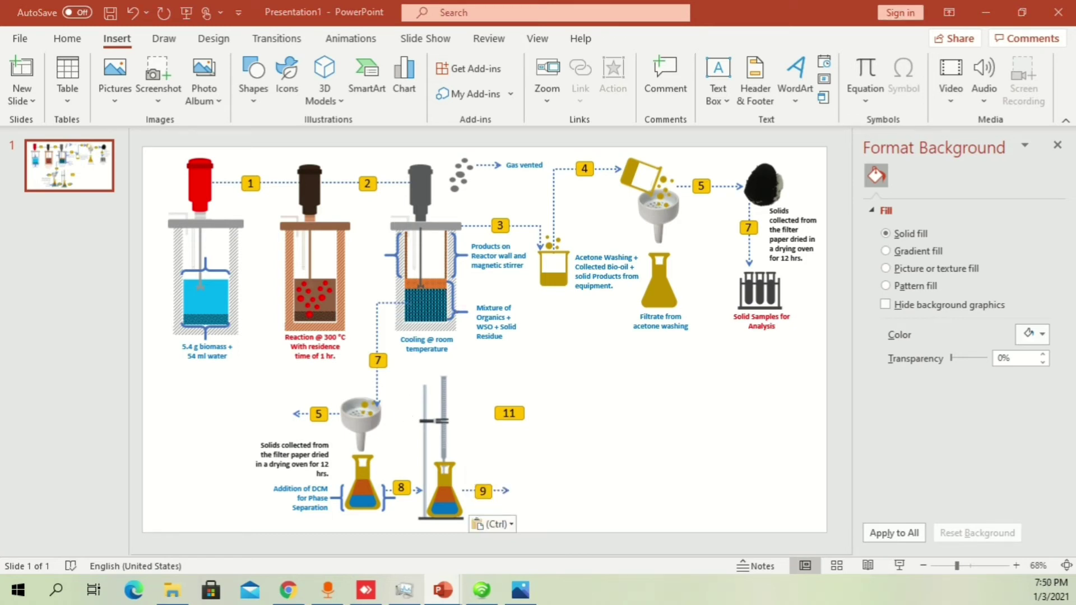
key("Escape")
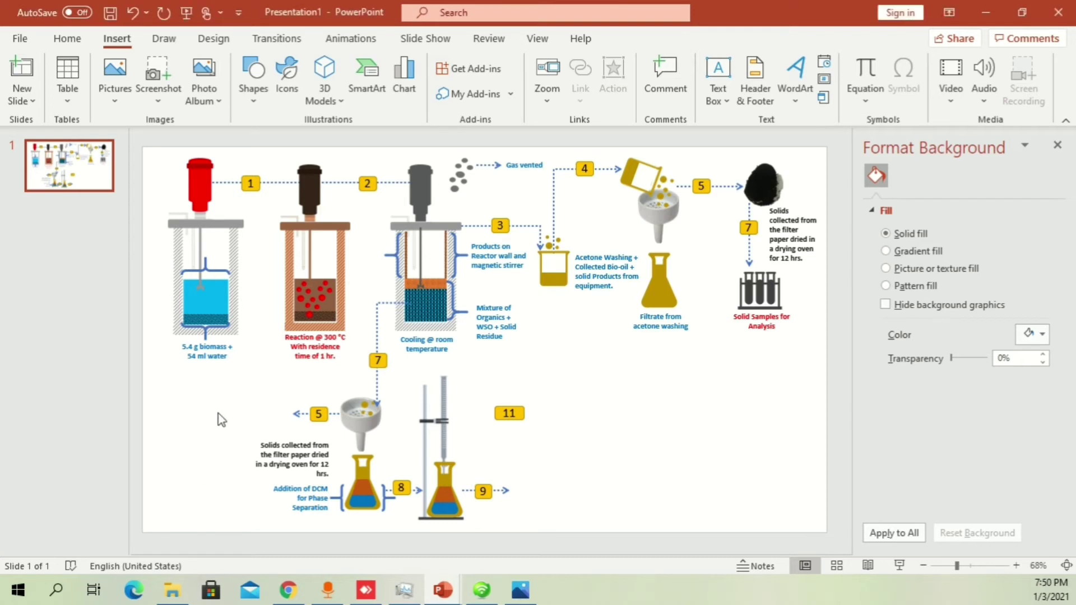
key("ctrl+v")
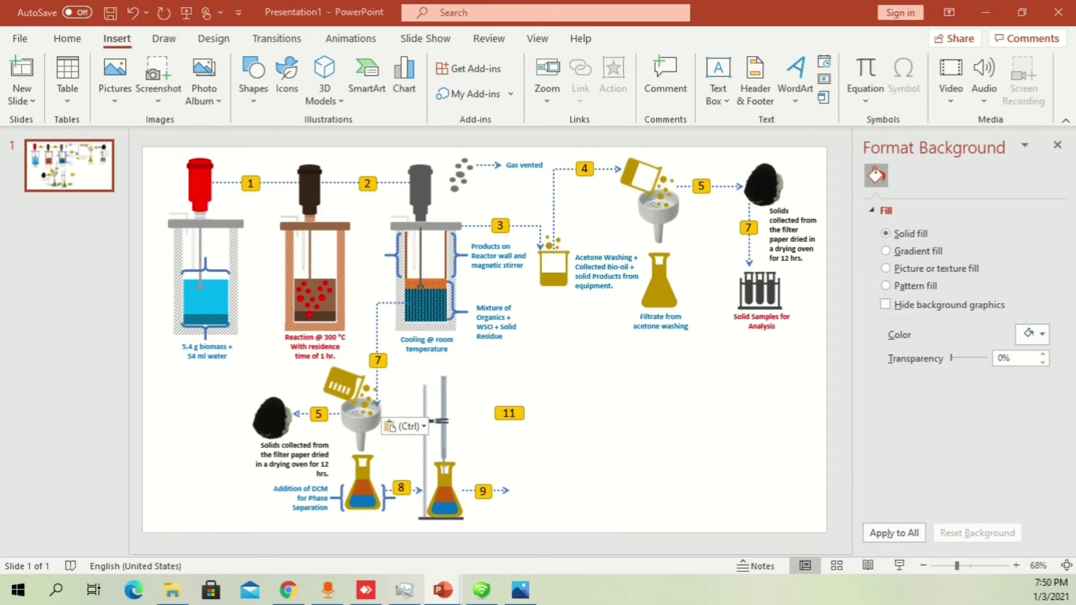
Paste the WSO Phase flask with its caption and delete the duplicate '9' label
left_click(605, 491)
key("ctrl+v")
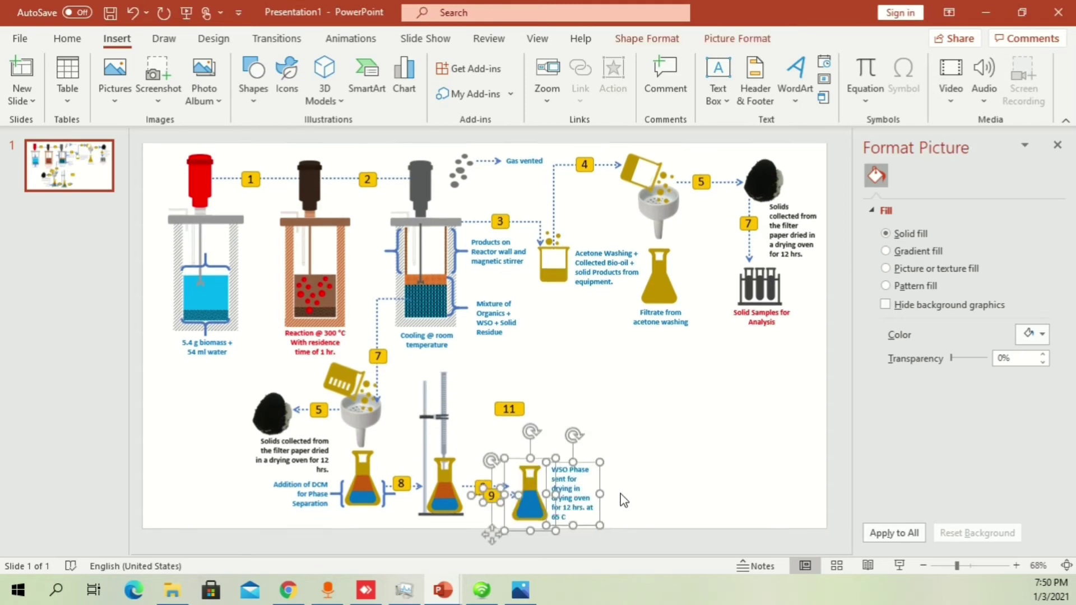
left_click(657, 466)
left_click(492, 497)
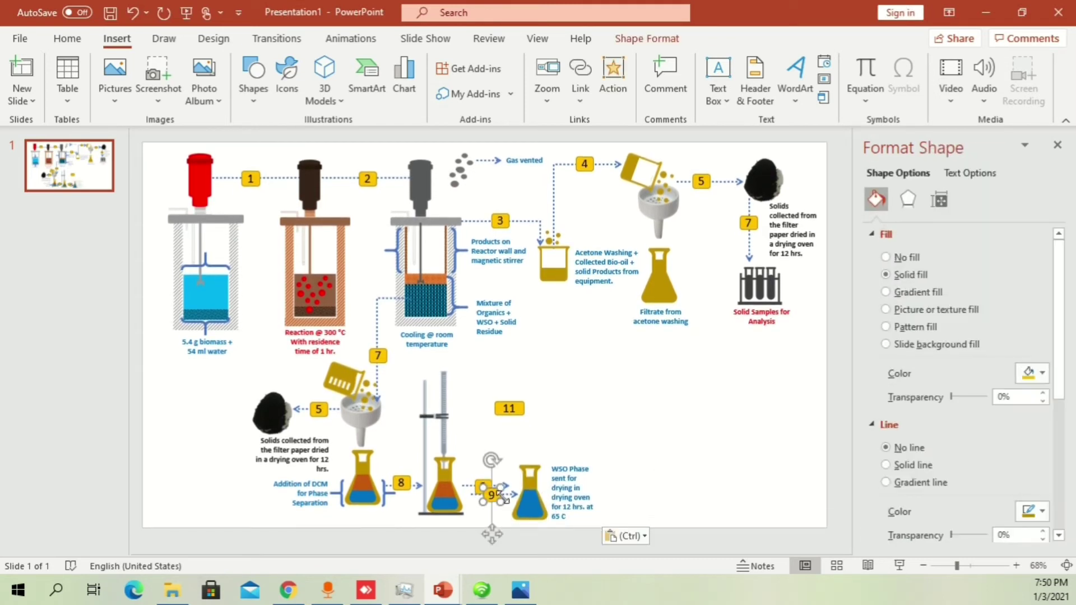
key("Delete")
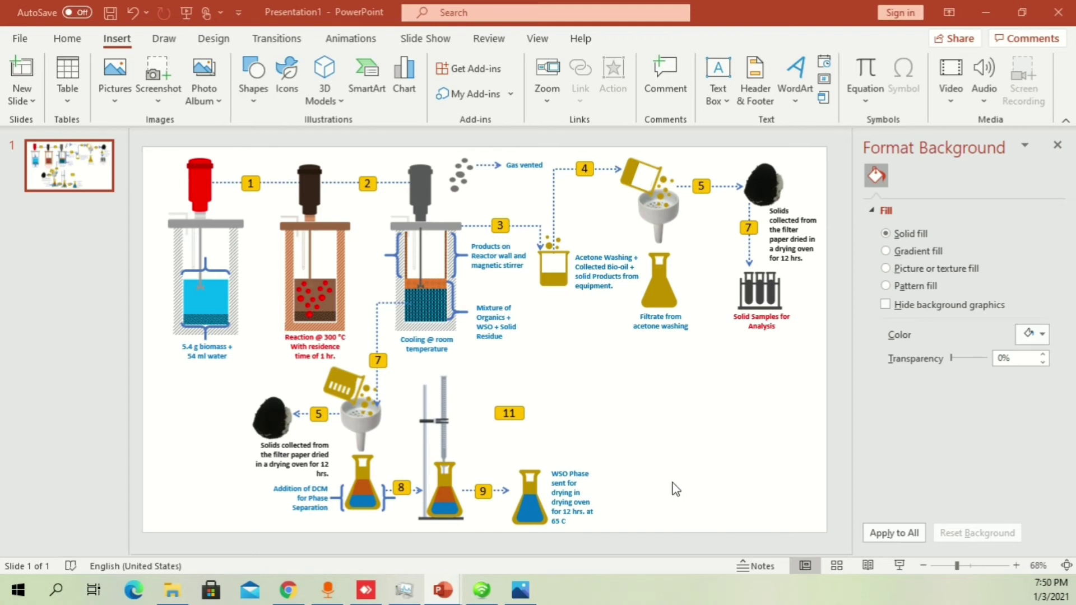
Paste the WSO Samples For Analysis test-tube rack and delete the extra box 12 and its arrow
key("ctrl+v")
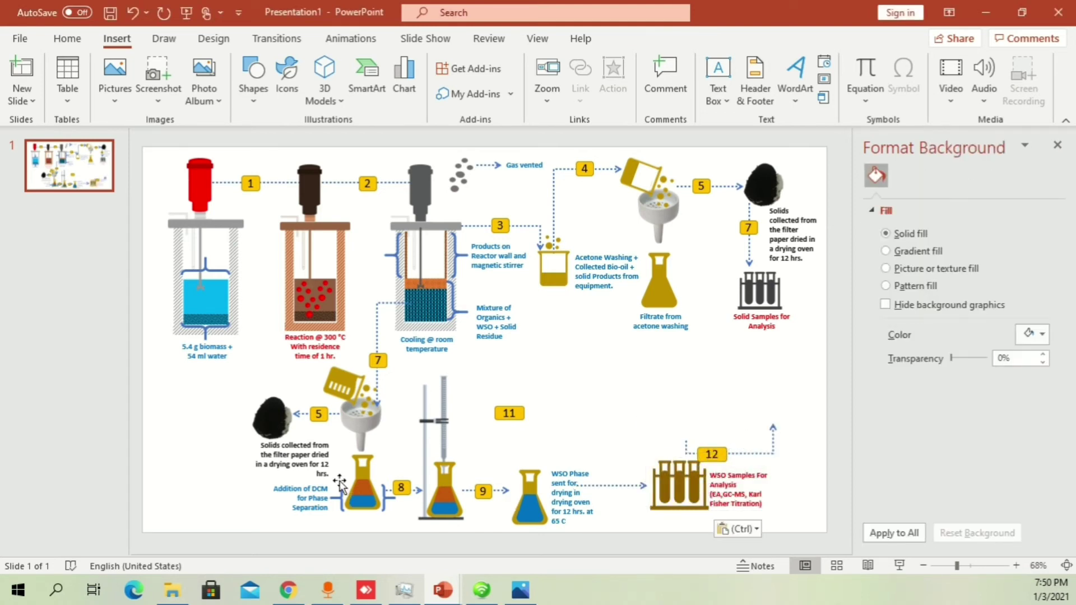
left_click(753, 449)
key("Delete")
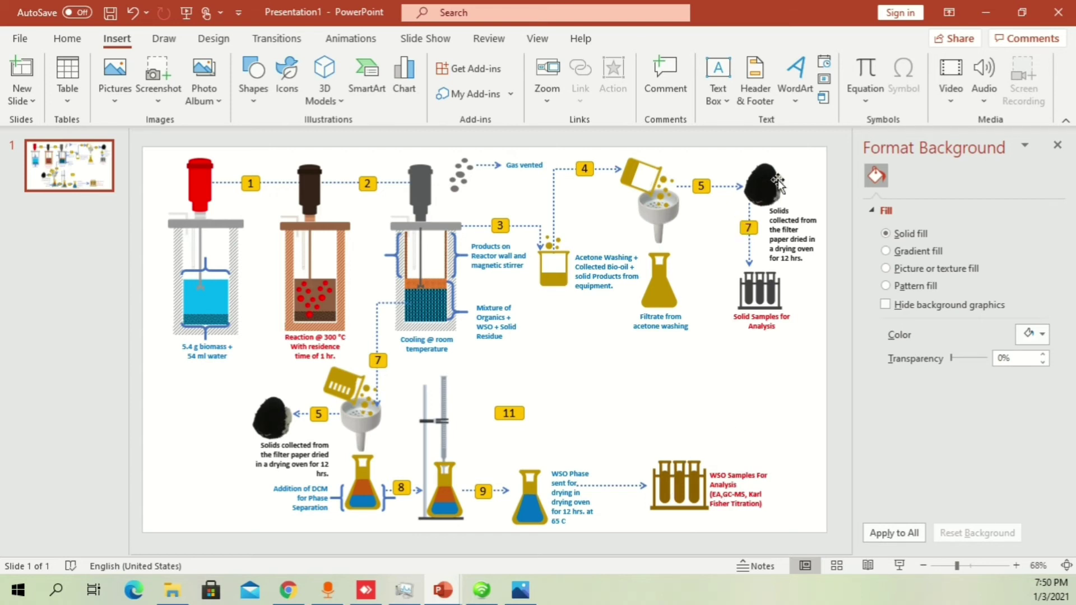
Paste the DCM Phase flask and rotary evaporator group, then bring the step 11 connector to front
left_click(749, 246)
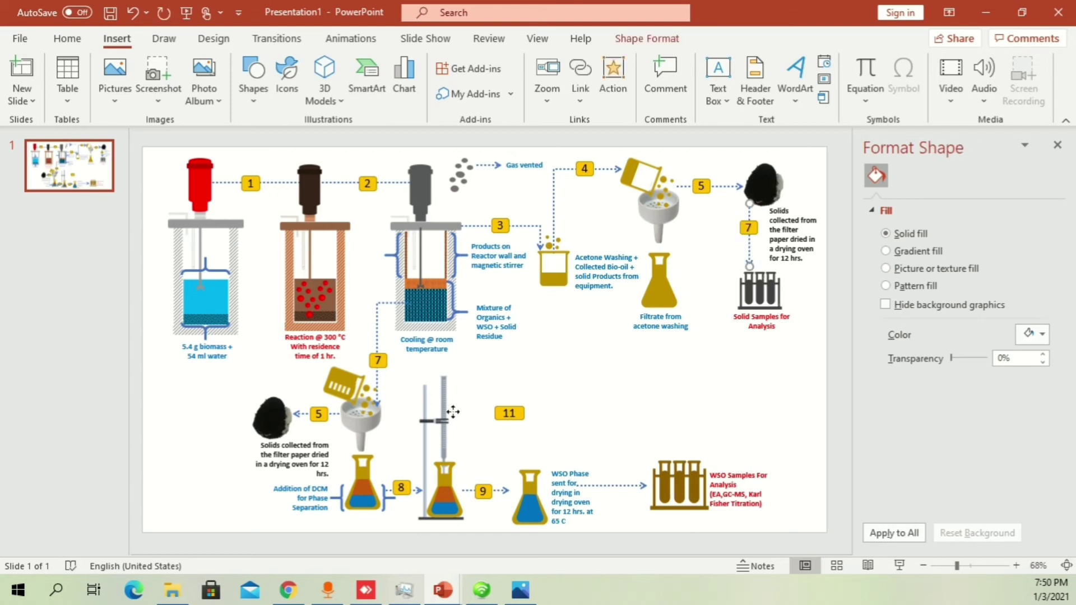
key("ctrl+v")
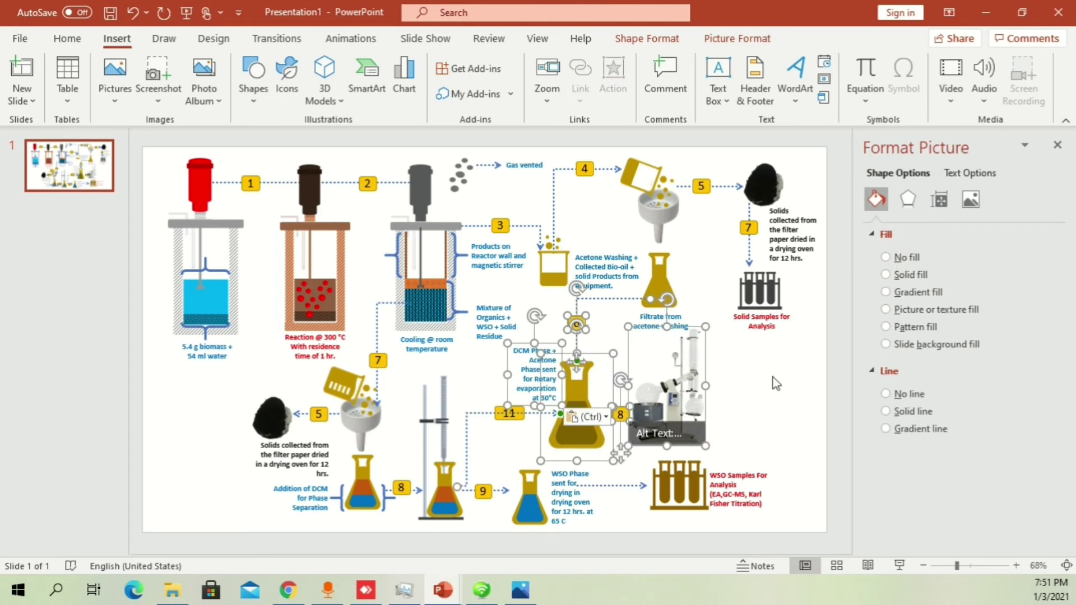
left_click(535, 434)
left_click(516, 419)
right_click(516, 418)
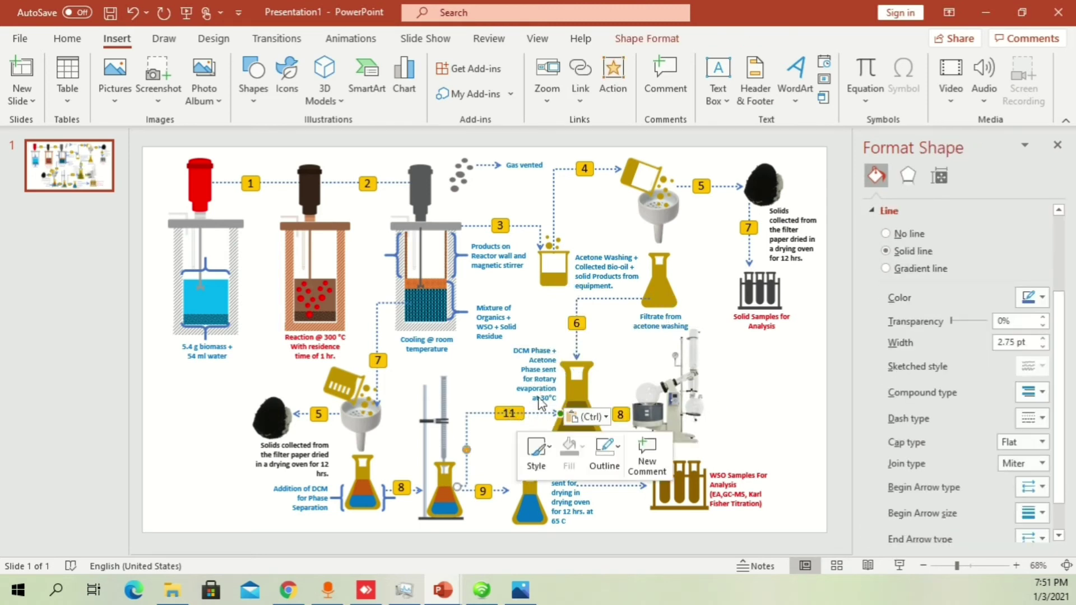
left_click(567, 224)
left_click(770, 421)
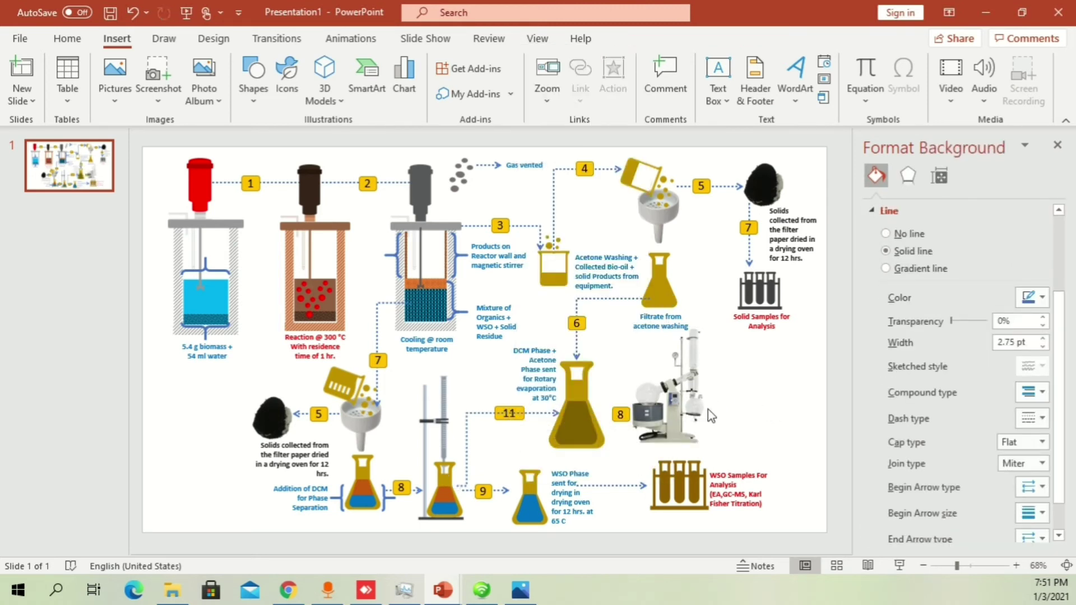
left_click(674, 396)
scroll(697, 403, "up", 1)
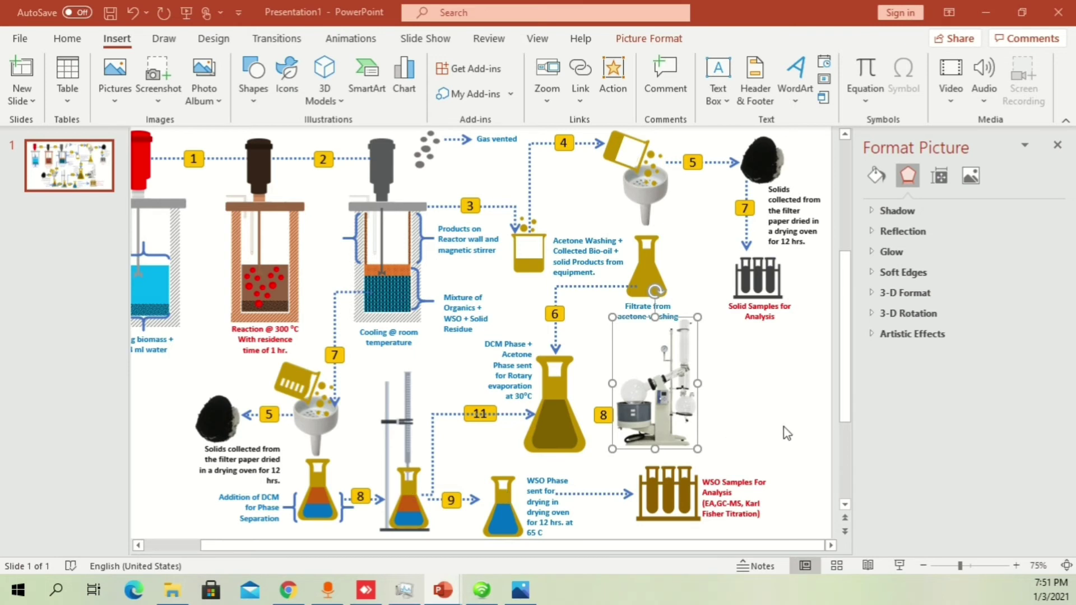
Shift the rotary evaporator right to meet the step 8 arrow, and bring box 8 to the front
left_click(712, 421)
left_click_drag(666, 398, 696, 392)
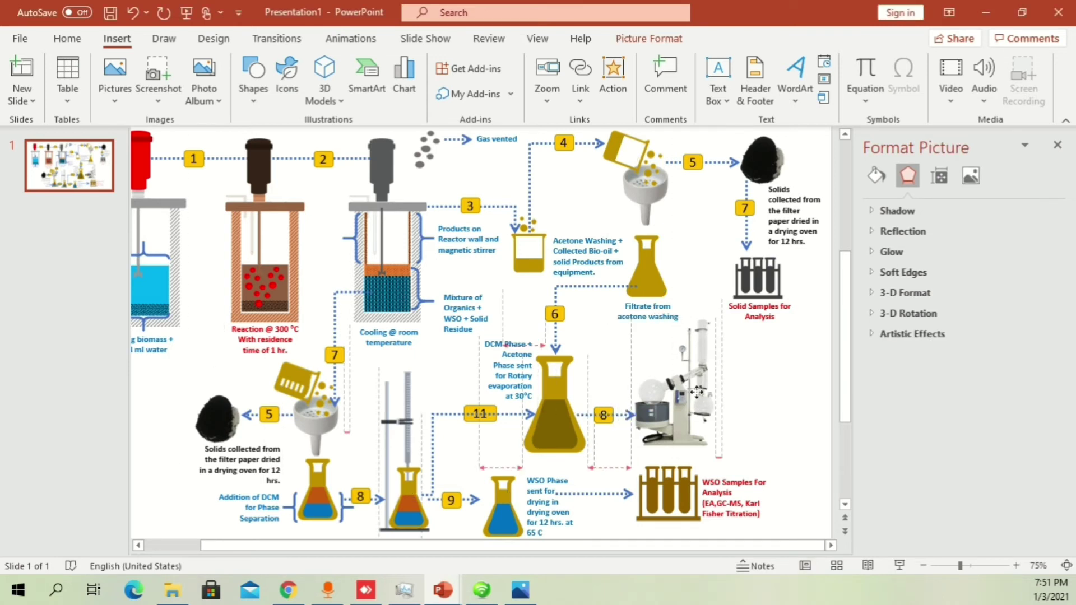
left_click(603, 420)
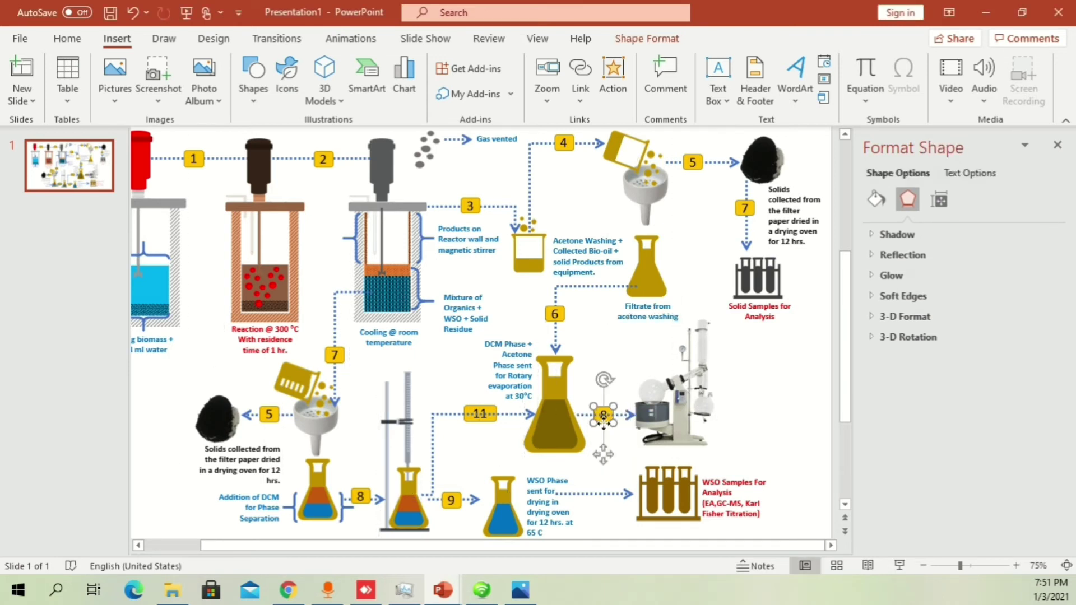
right_click(605, 451)
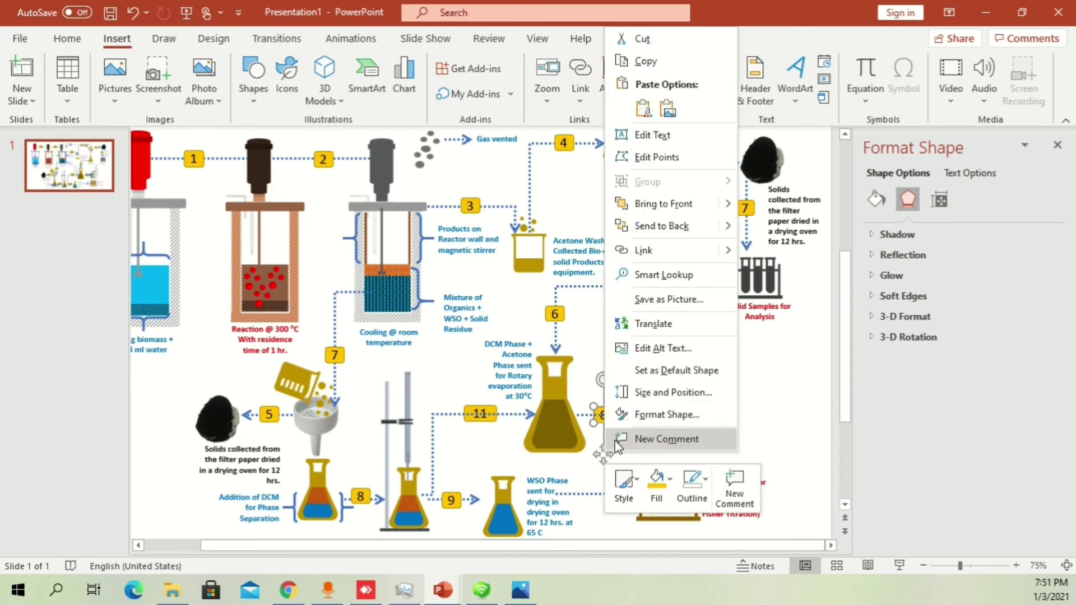
left_click(670, 205)
Select the rotary evaporator picture and set the insertion point after slide 1
left_click(735, 385)
left_click(680, 399)
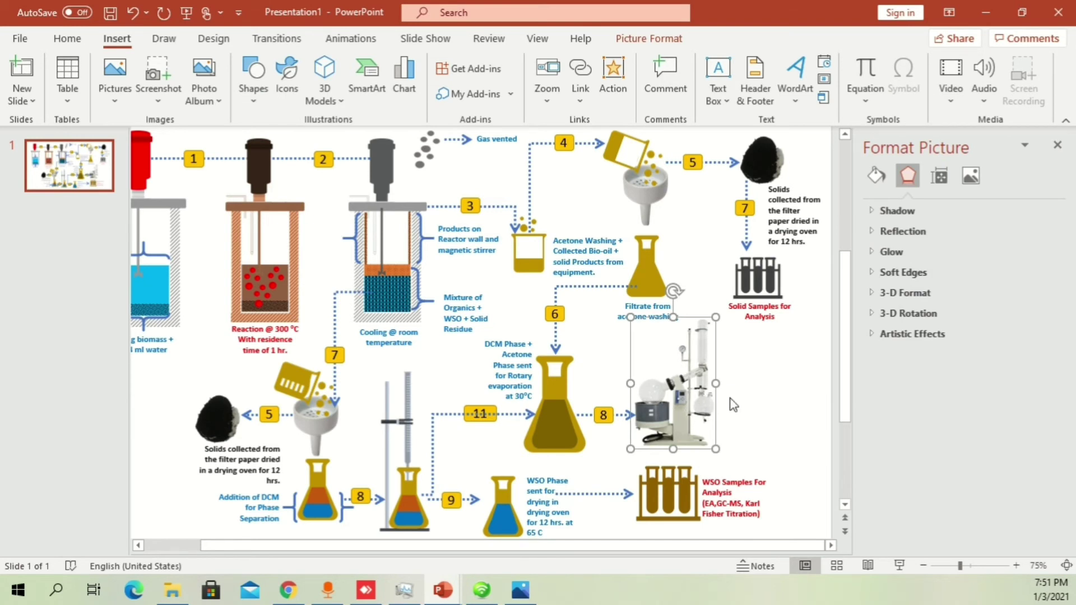
left_click(72, 211)
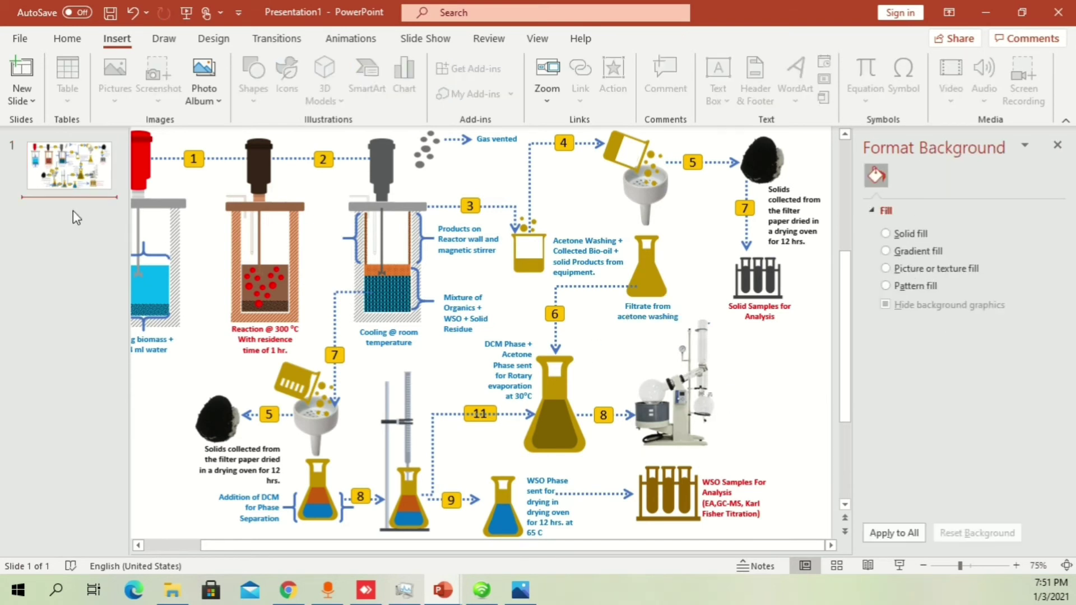
Add a blank slide 2, then paste the rotary evaporator picture enlarged and centred
key("Return")
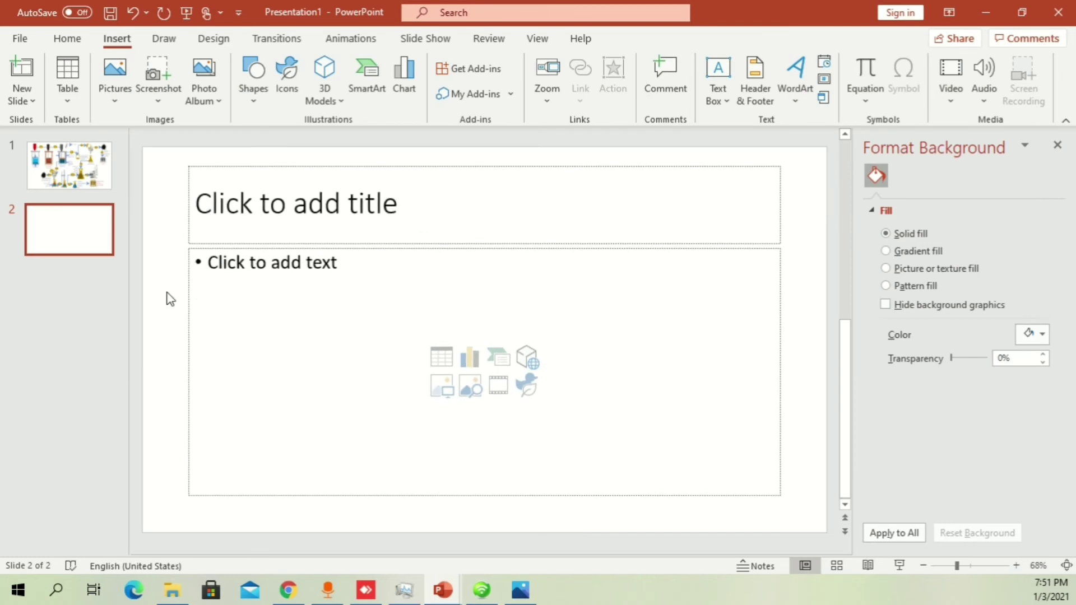
key("ctrl+a")
key("Delete")
key("ctrl+v")
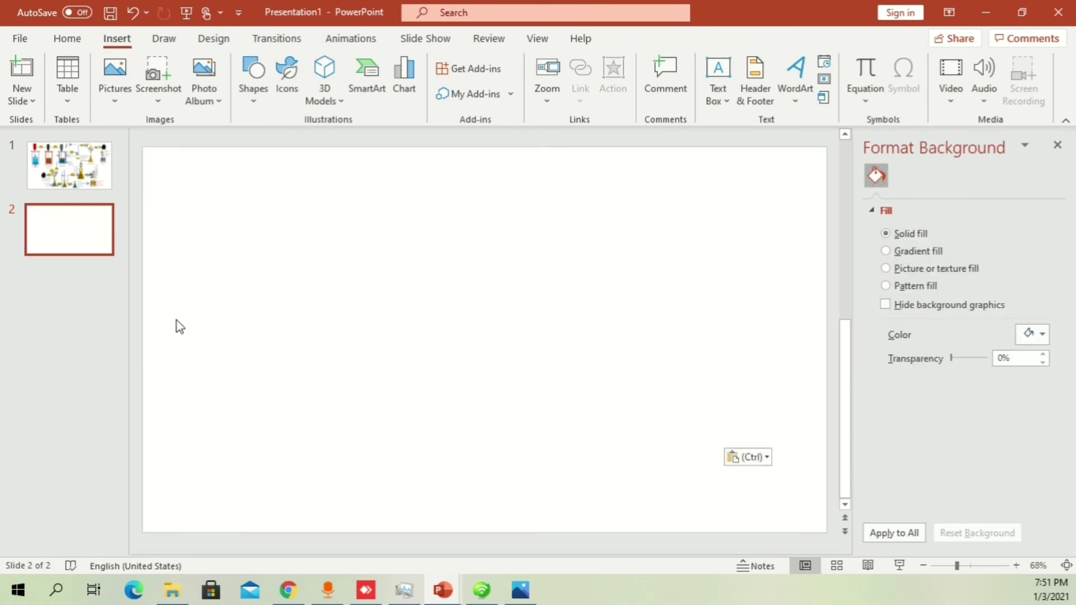
left_click_drag(472, 330, 355, 164)
left_click_drag(453, 307, 444, 342)
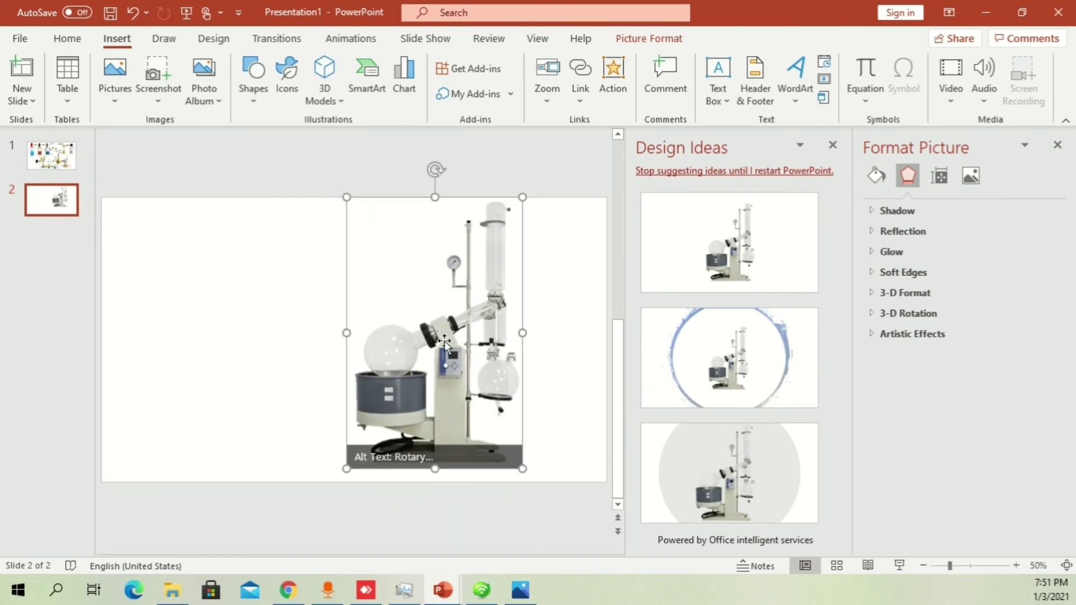
Reset the evaporator picture's adjustments and restore its original size
left_click(833, 145)
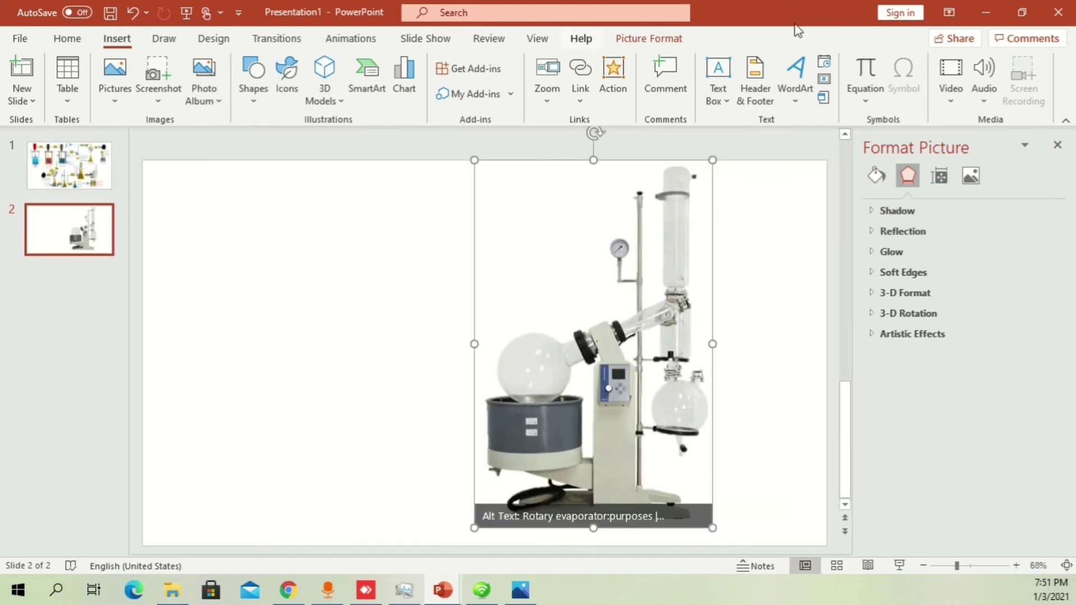
left_click(677, 39)
left_click(275, 101)
left_click(291, 101)
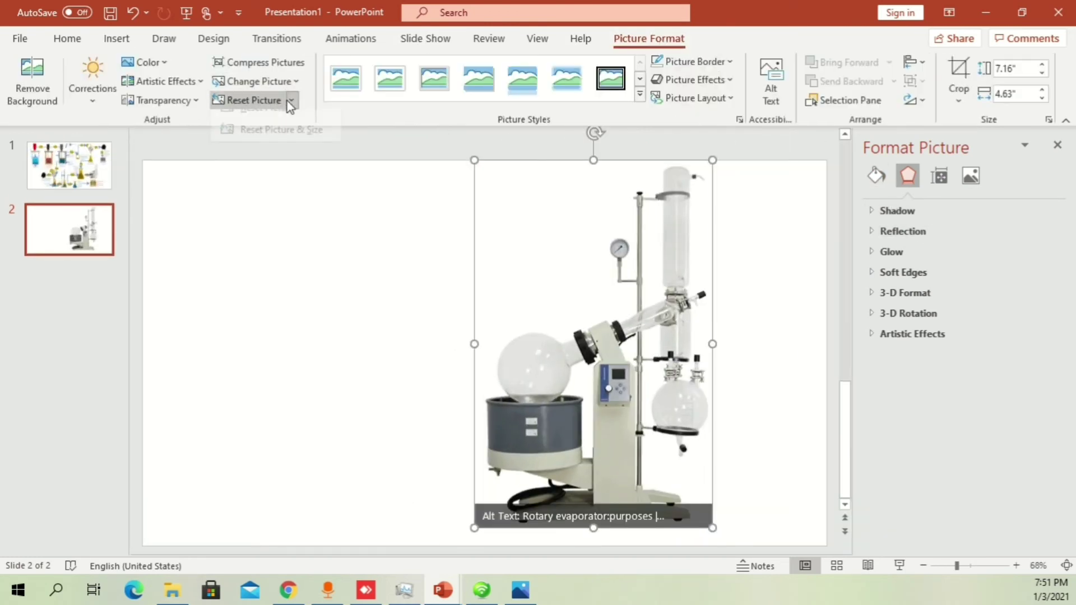
left_click(284, 144)
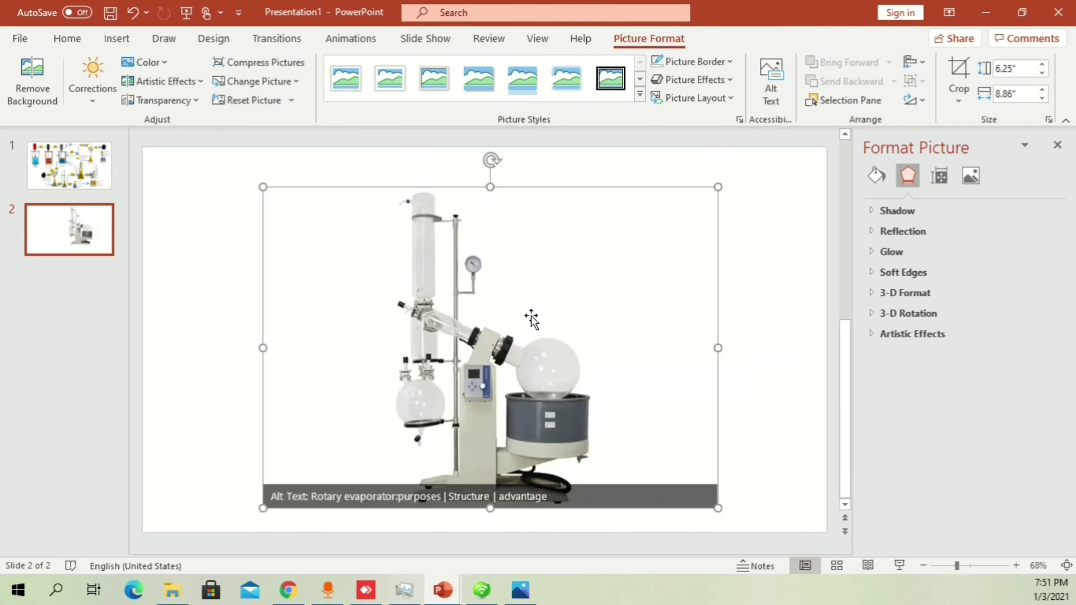
Remove the photo's white background, keep the changes, and delete the temporary slide 2
left_click(33, 78)
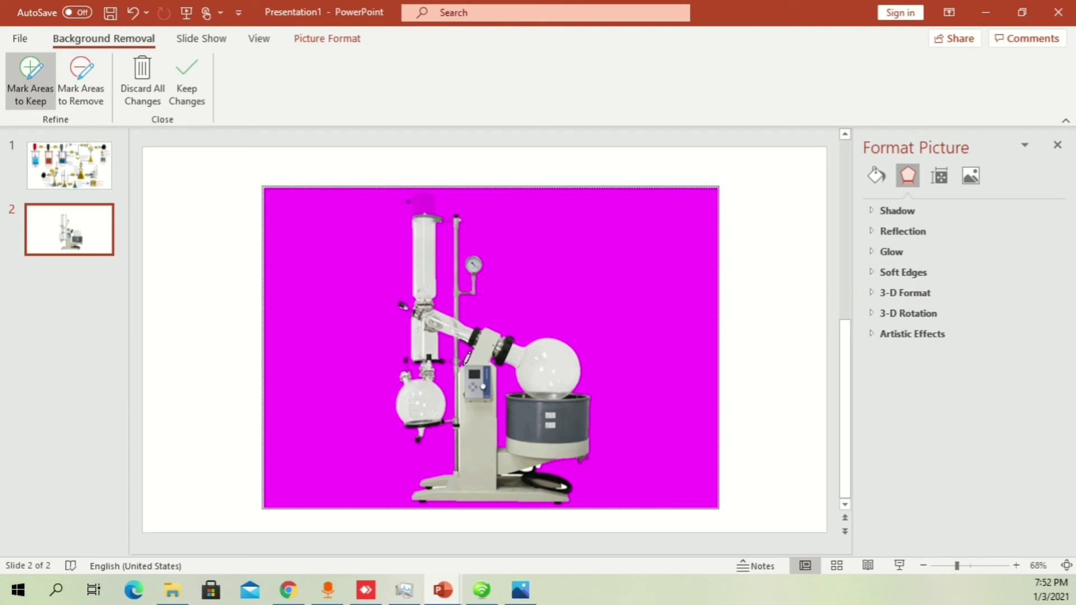
left_click(197, 91)
left_click_drag(540, 398, 473, 389)
left_click(90, 224)
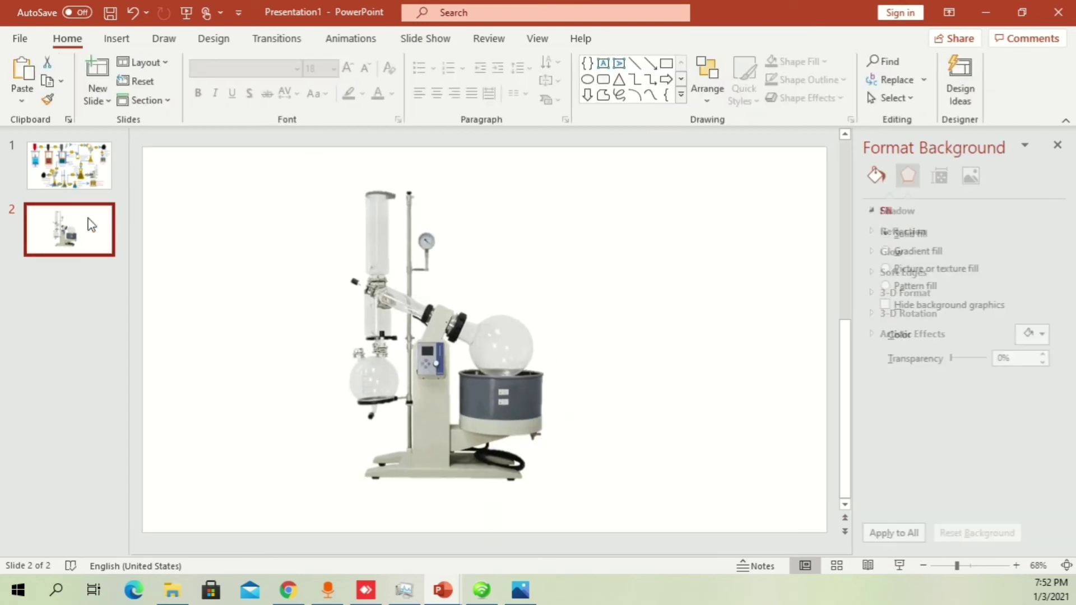
key("Delete")
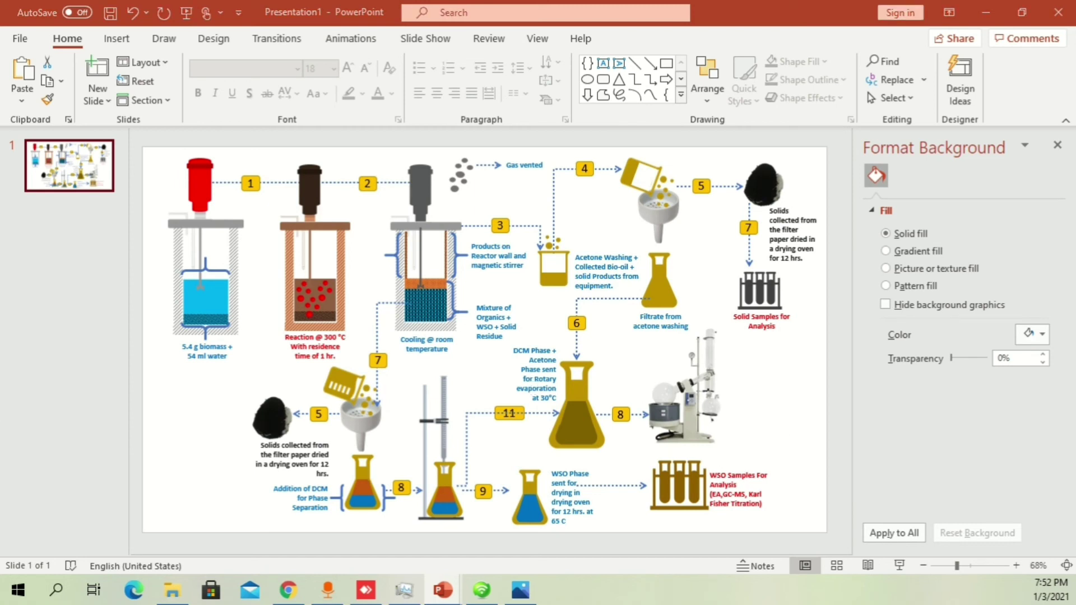
Paste the Bio-Oil Samples For Analysis test tubes and nudge the WSO samples group lower
left_click(766, 394)
key("ctrl+v")
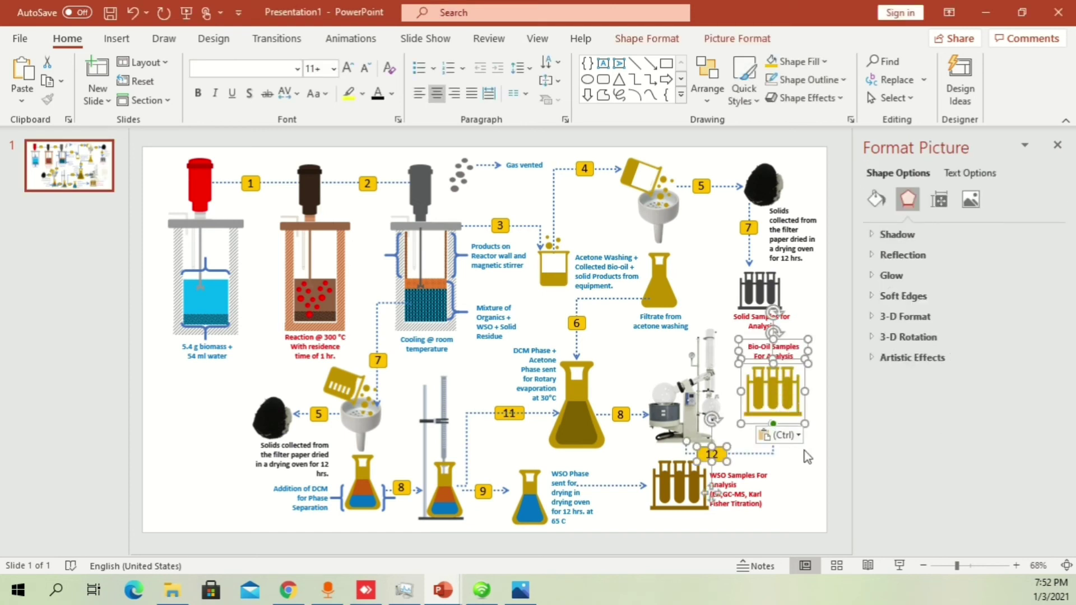
left_click(710, 502)
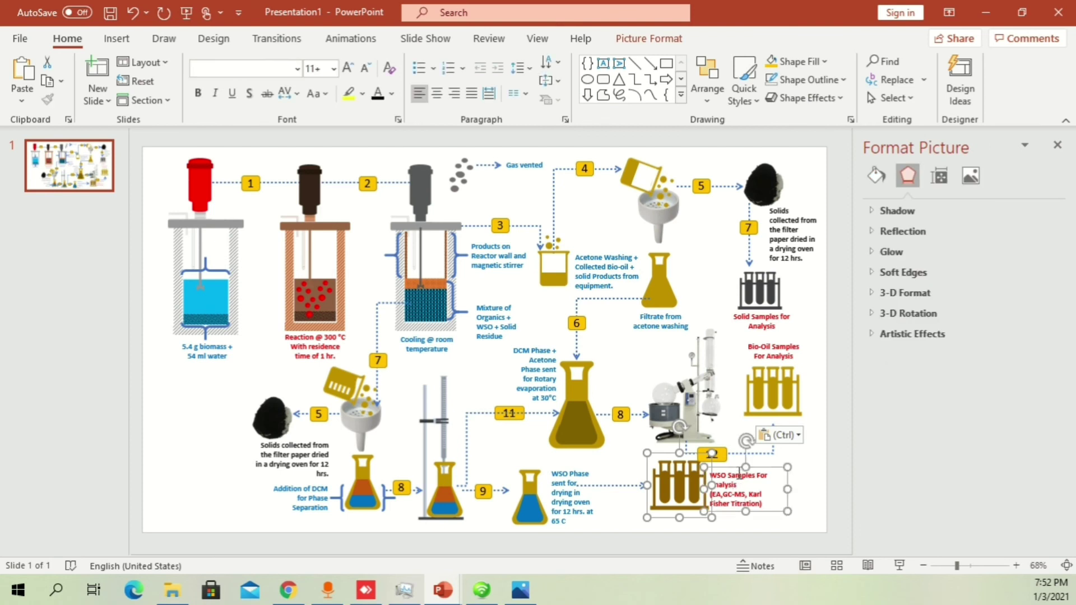
left_click_drag(730, 466, 761, 475)
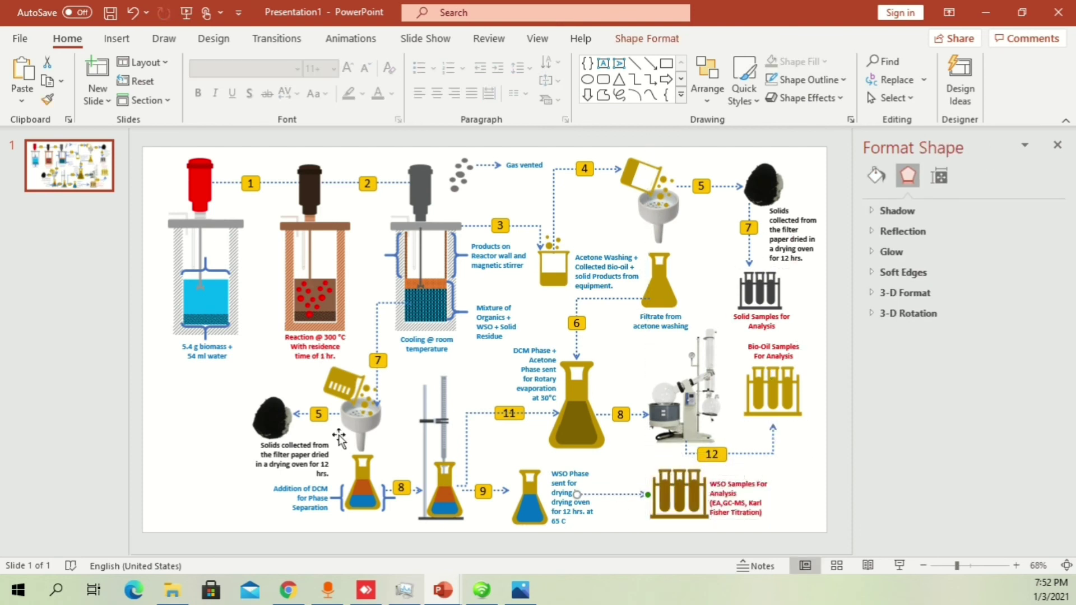
Select the leftmost reactor pictures, then bring the step 11 label to the front
left_click_drag(143, 135, 264, 378)
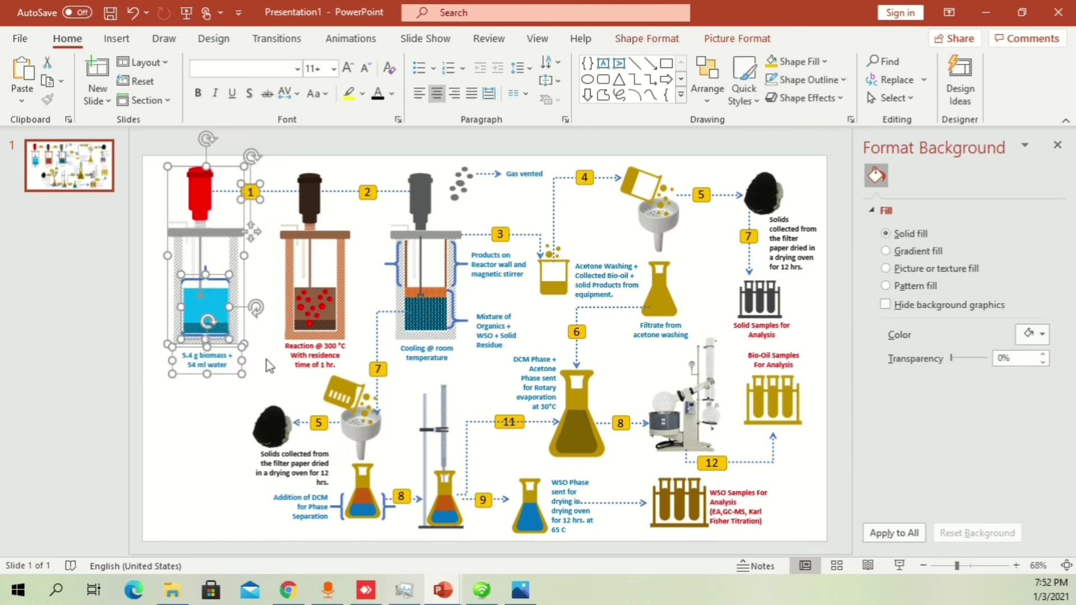
left_click(294, 163)
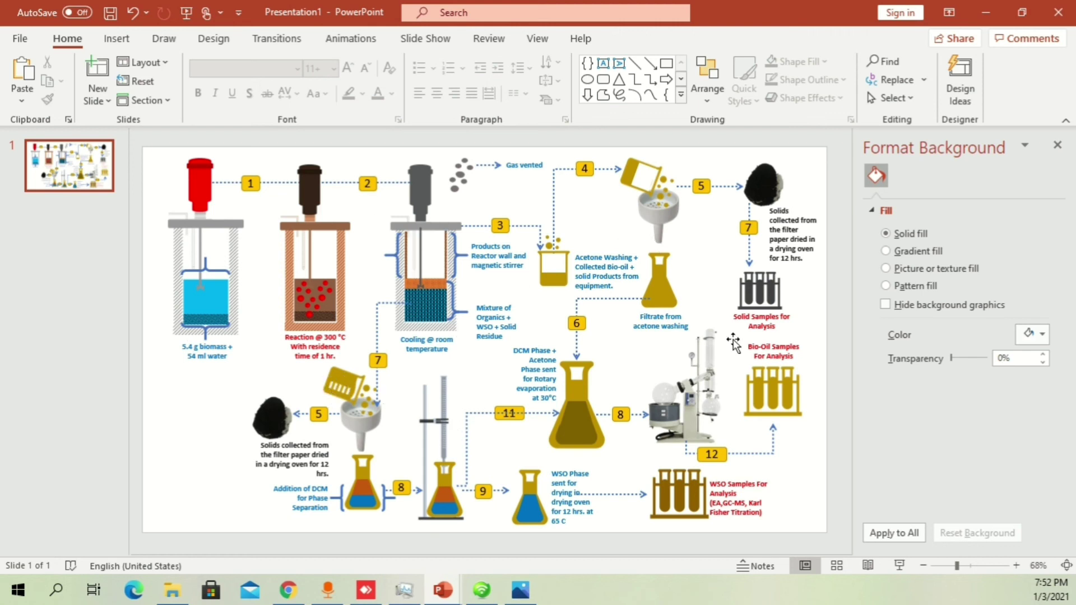
left_click(519, 424)
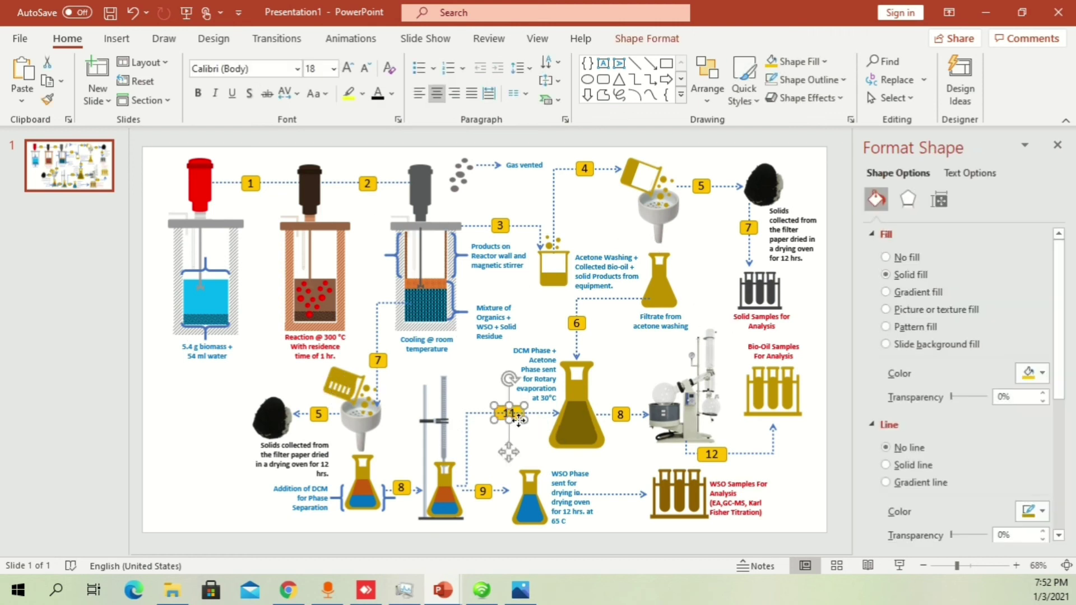
right_click(514, 419)
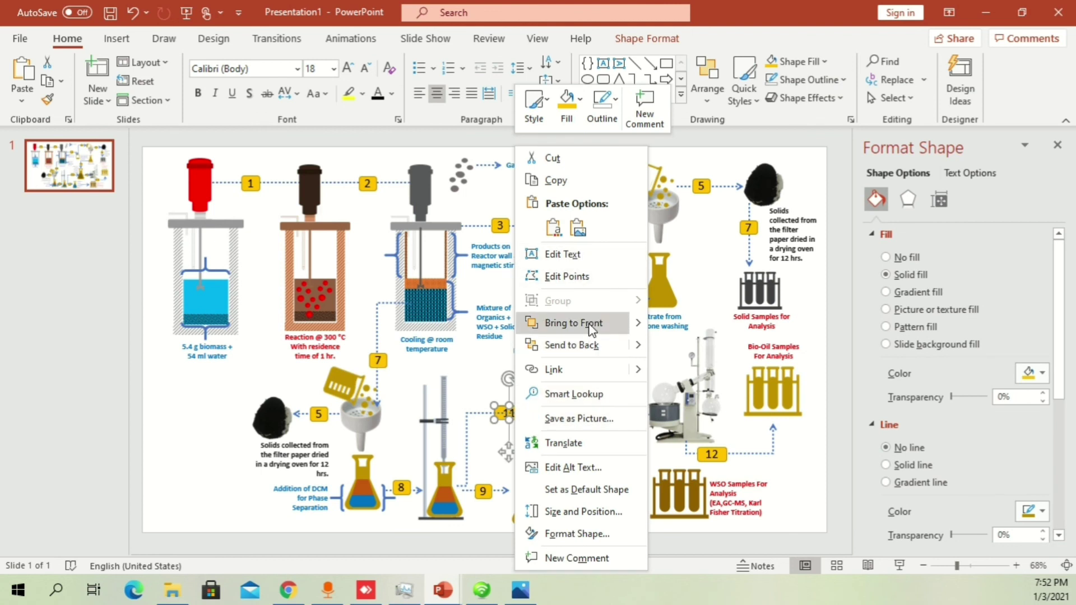
left_click(560, 323)
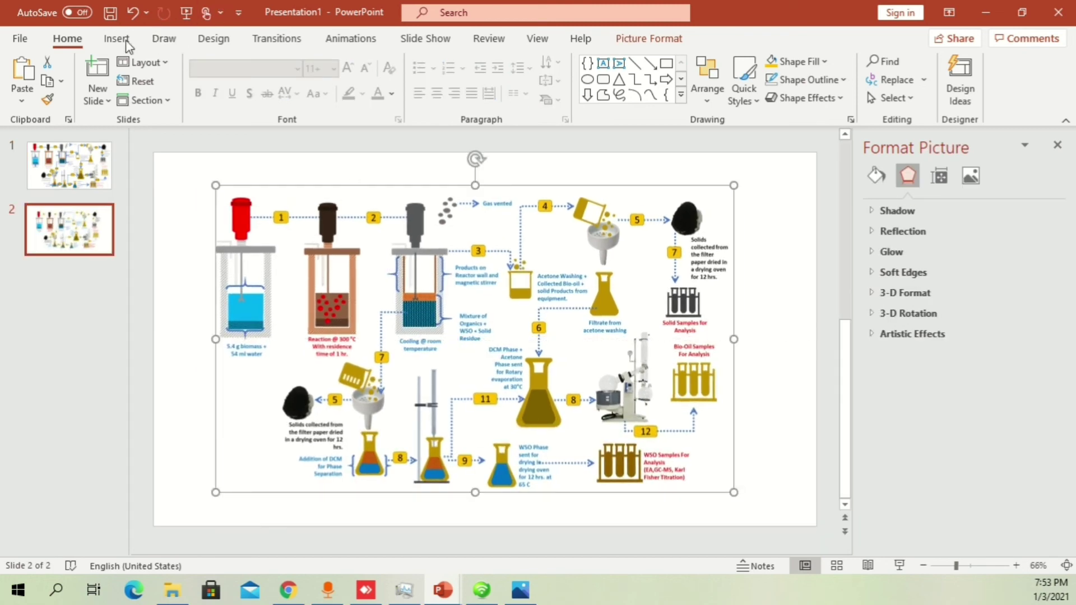
Draw a large oval over the diagram, change it to a rounded rectangle, and send it to back
left_click(116, 38)
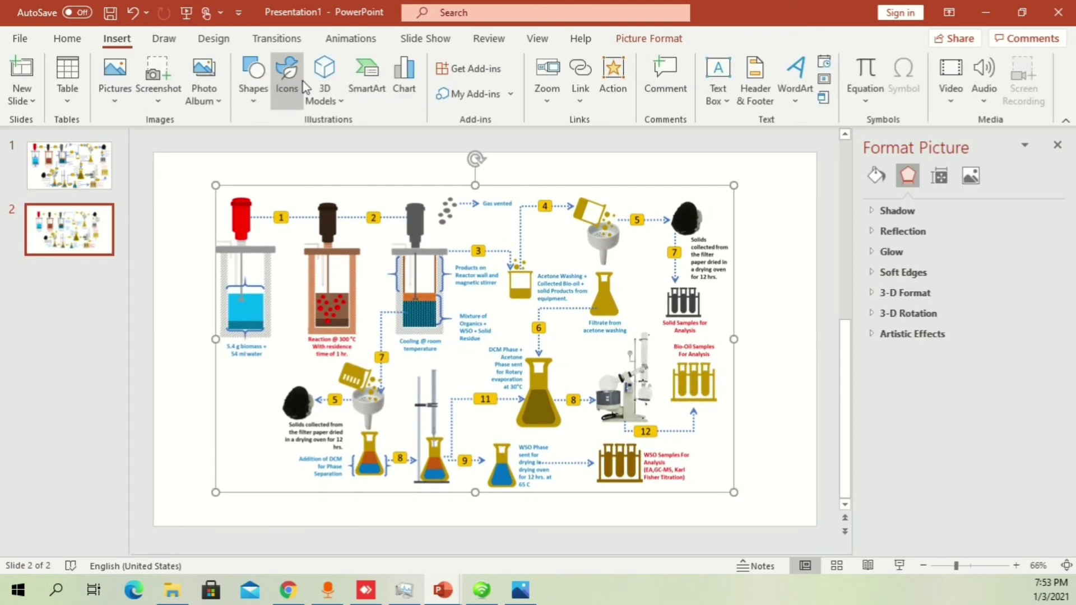
left_click(253, 76)
left_click(339, 144)
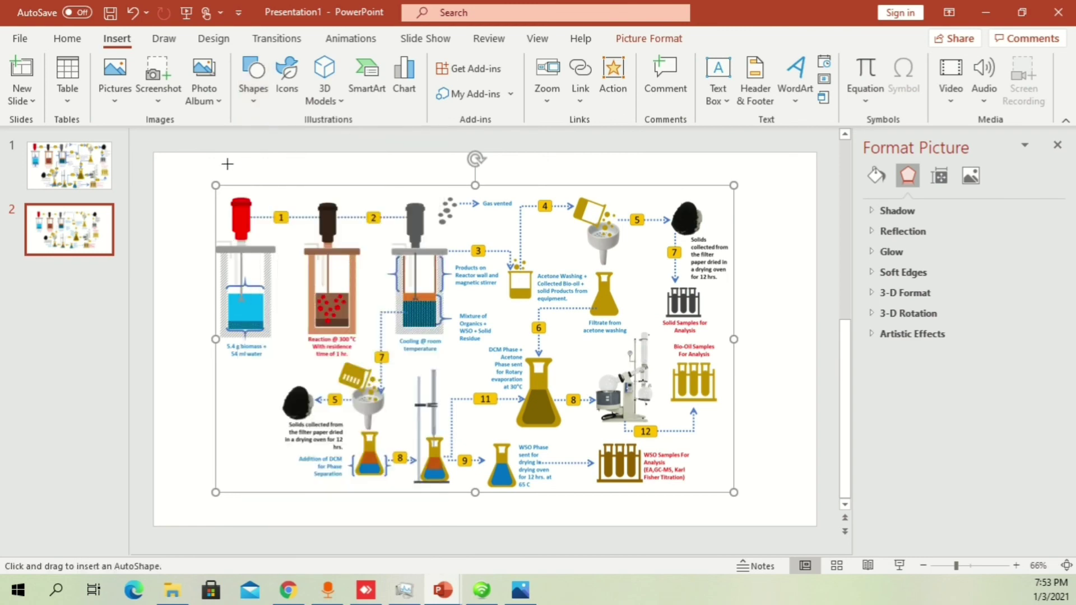
left_click_drag(200, 175, 791, 535)
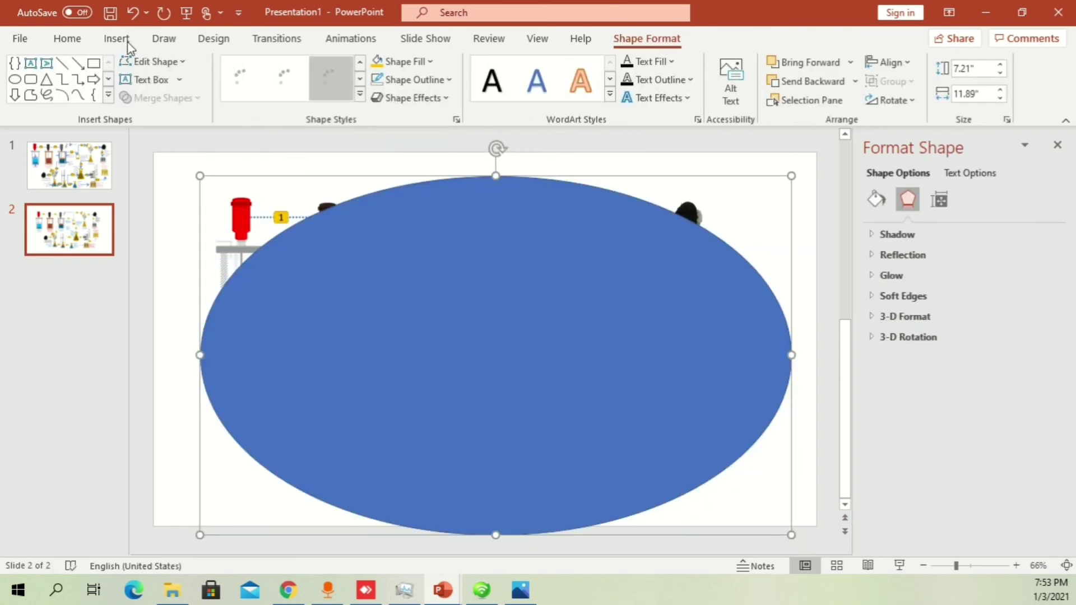
left_click(155, 61)
mouse_move(202, 83)
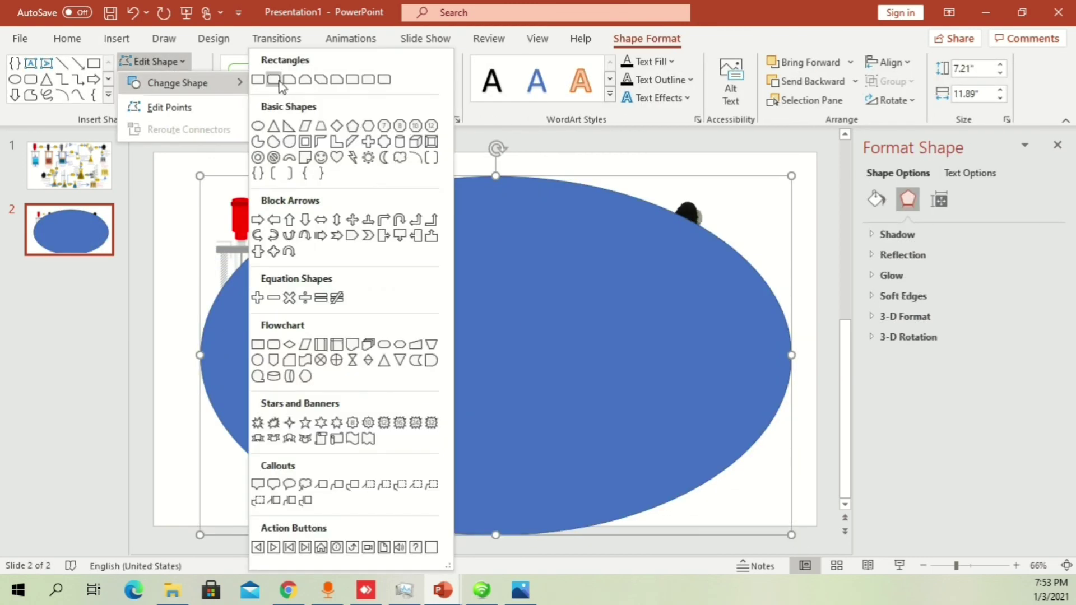
left_click(279, 82)
right_click(310, 229)
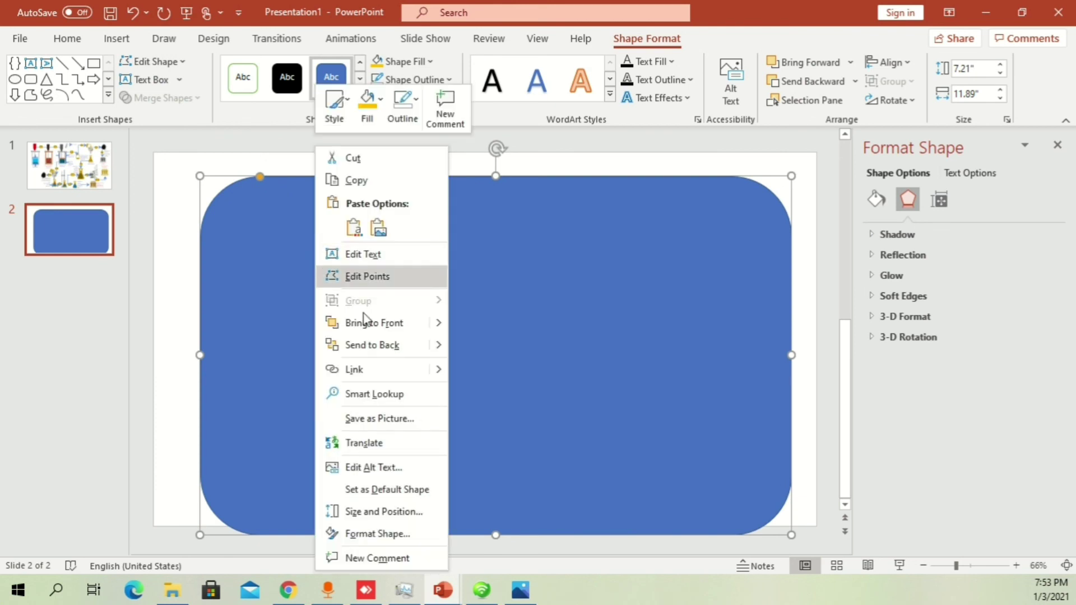
key("Escape")
key("ctrl+shift+bracketleft")
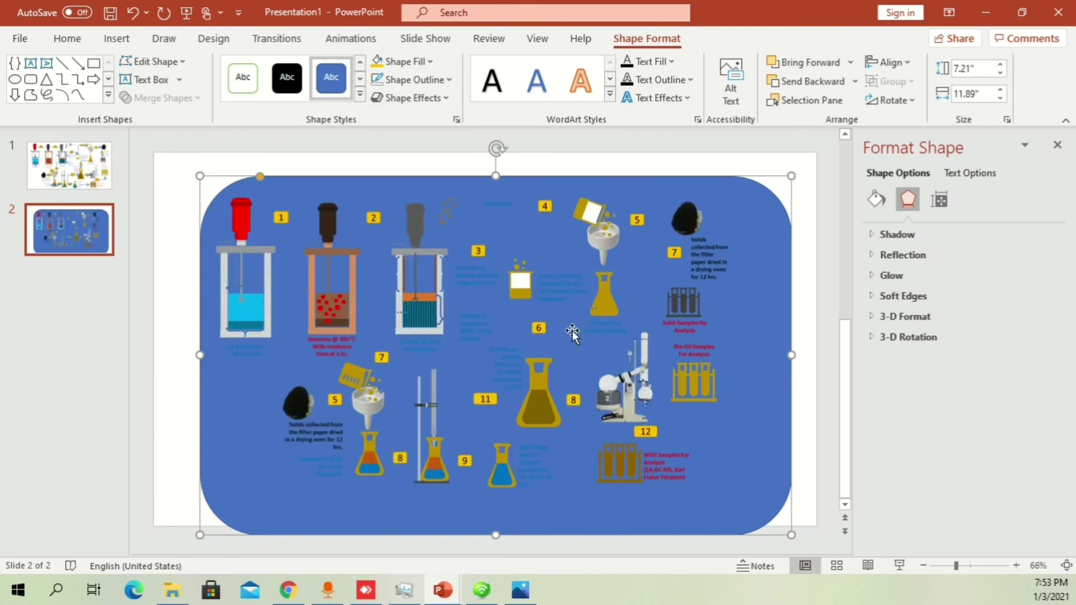
Give the panel a yellow gradient fill, no outline, less rounded corners, 10.87 inches wide
left_click(876, 199)
left_click(930, 292)
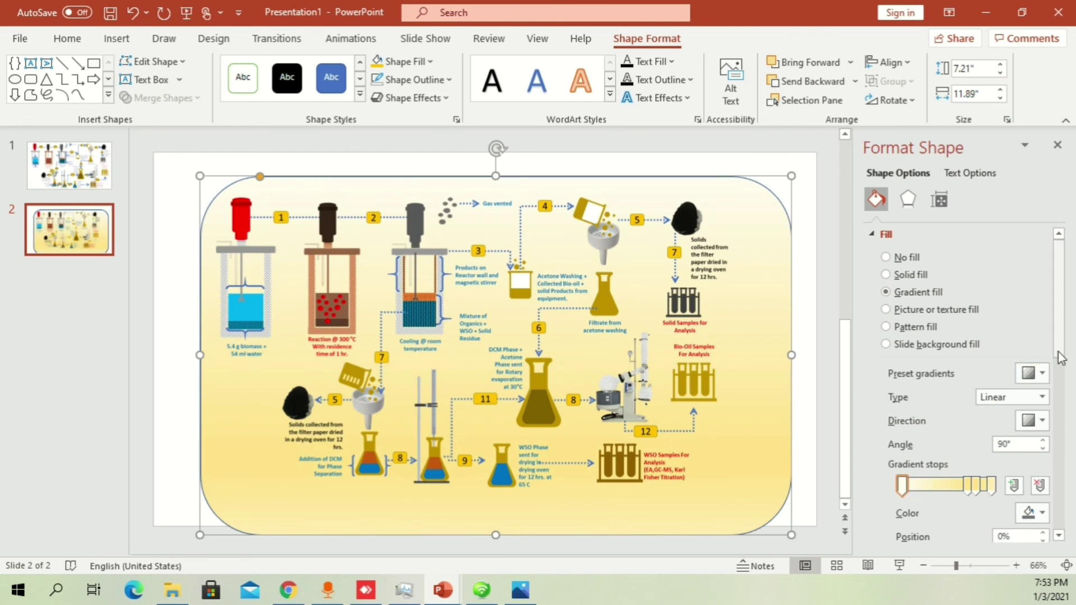
scroll(1059, 392, "down", 3)
left_click(897, 459)
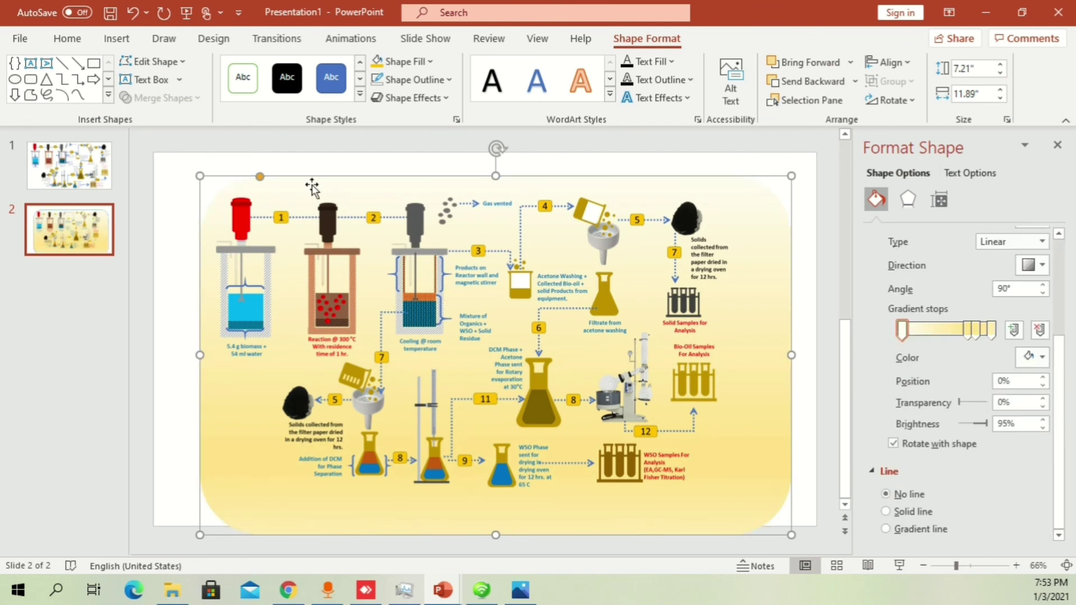
left_click_drag(260, 176, 229, 177)
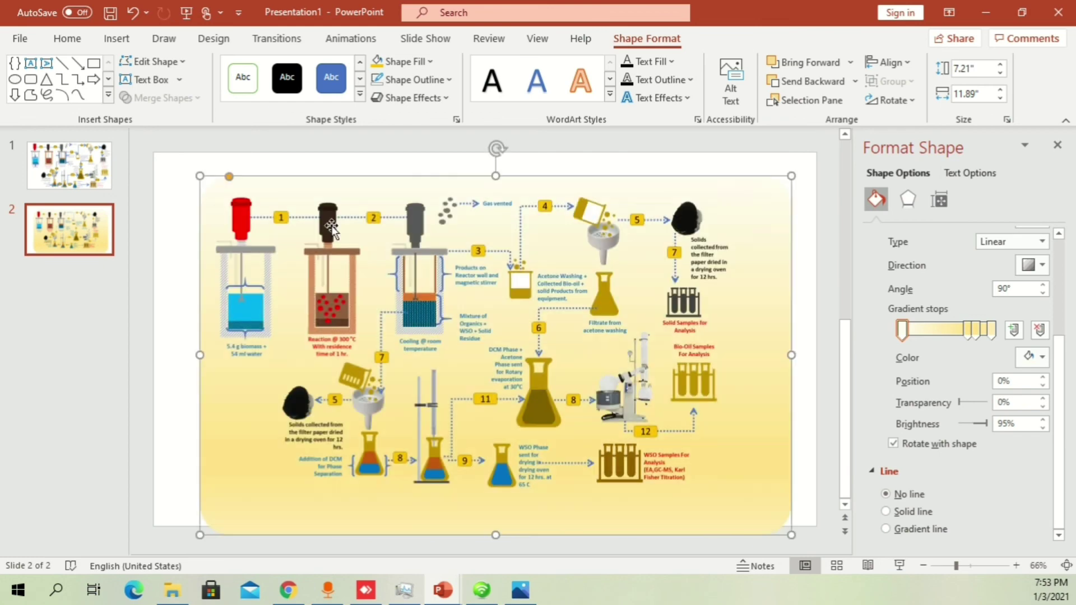
left_click_drag(787, 354, 740, 355)
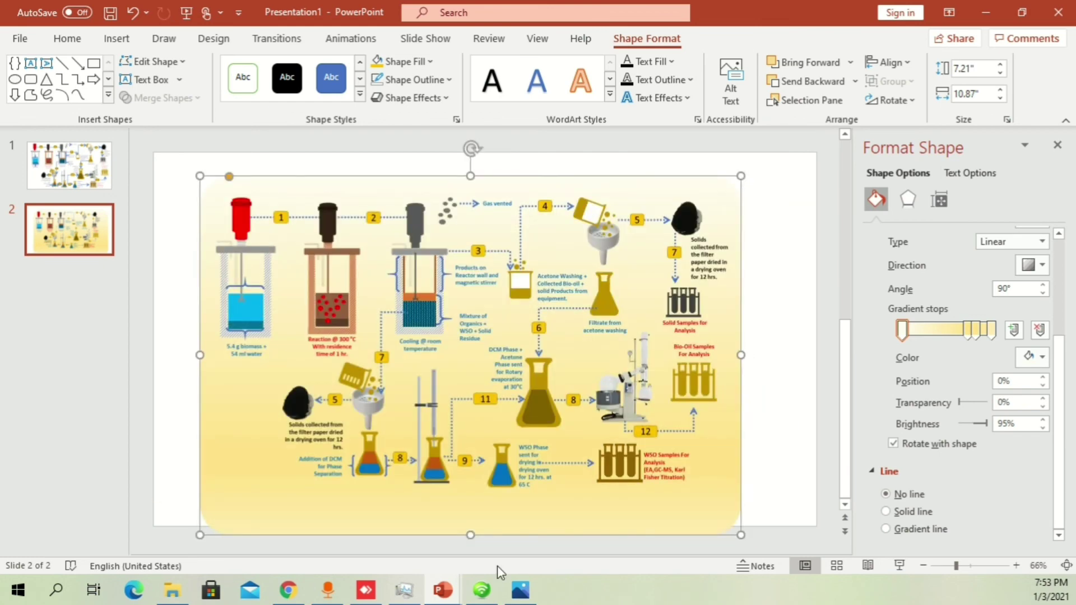
left_click_drag(469, 534, 474, 502)
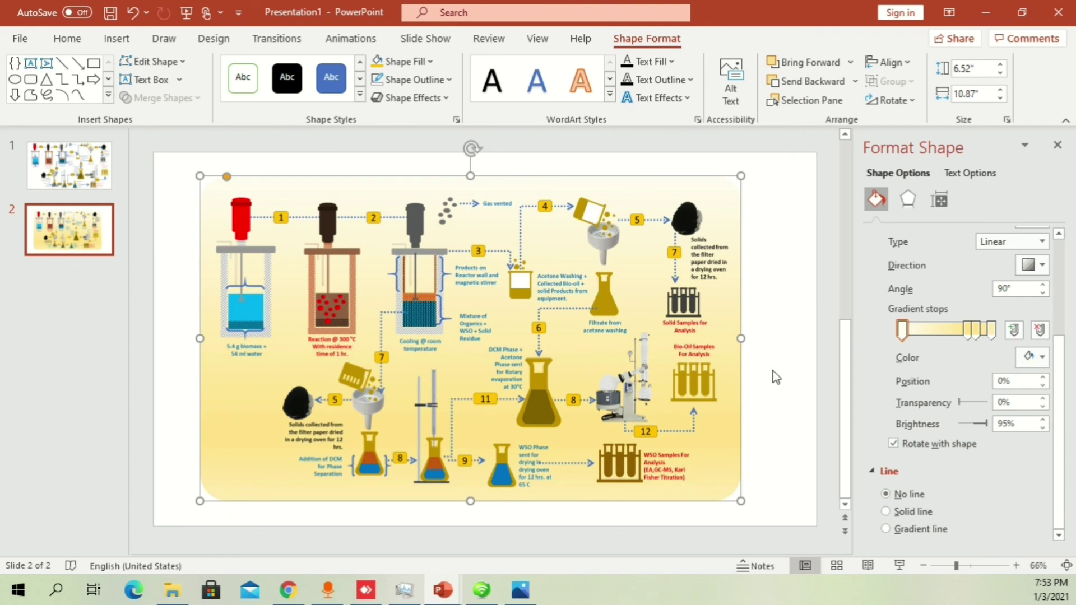
Give the panel a solid black outline and centre the diagram picture within it
left_click(891, 510)
left_click(776, 401)
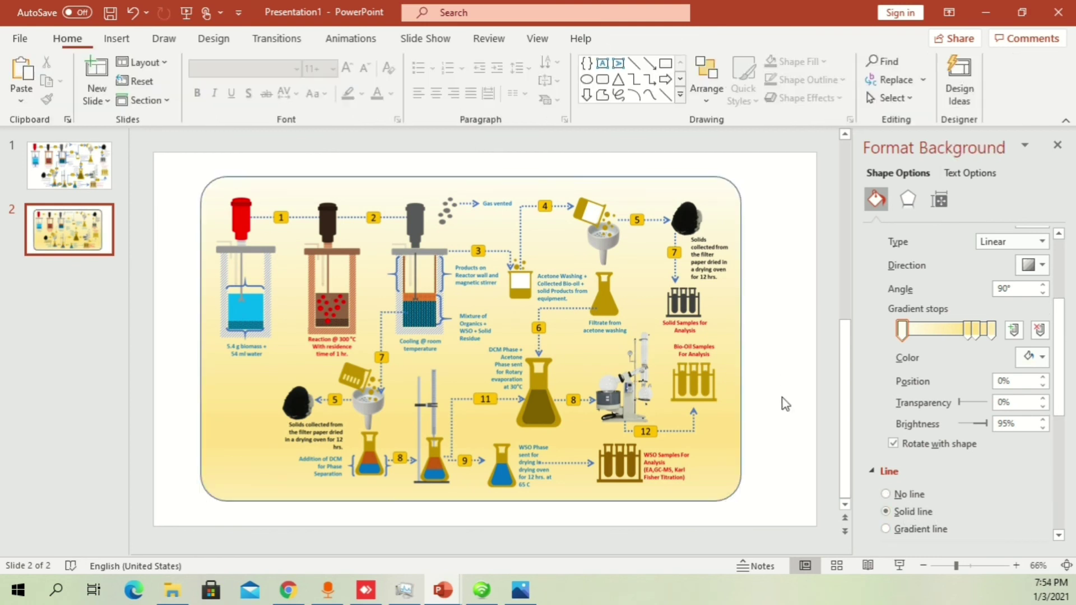
left_click(736, 351)
left_click_drag(1058, 302, 1066, 446)
left_click(1034, 425)
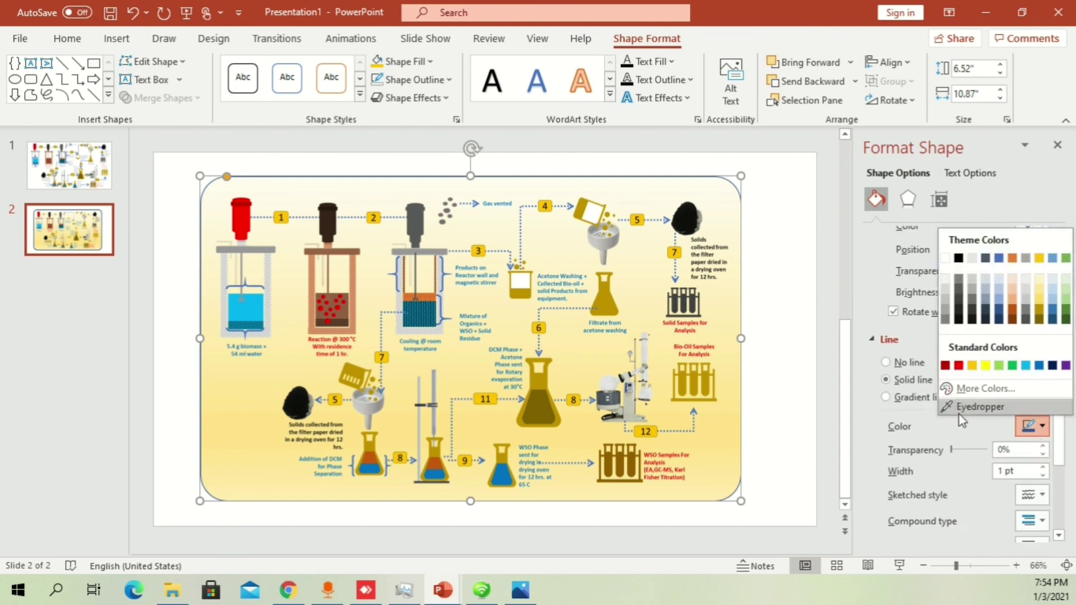
left_click(958, 257)
left_click(808, 279)
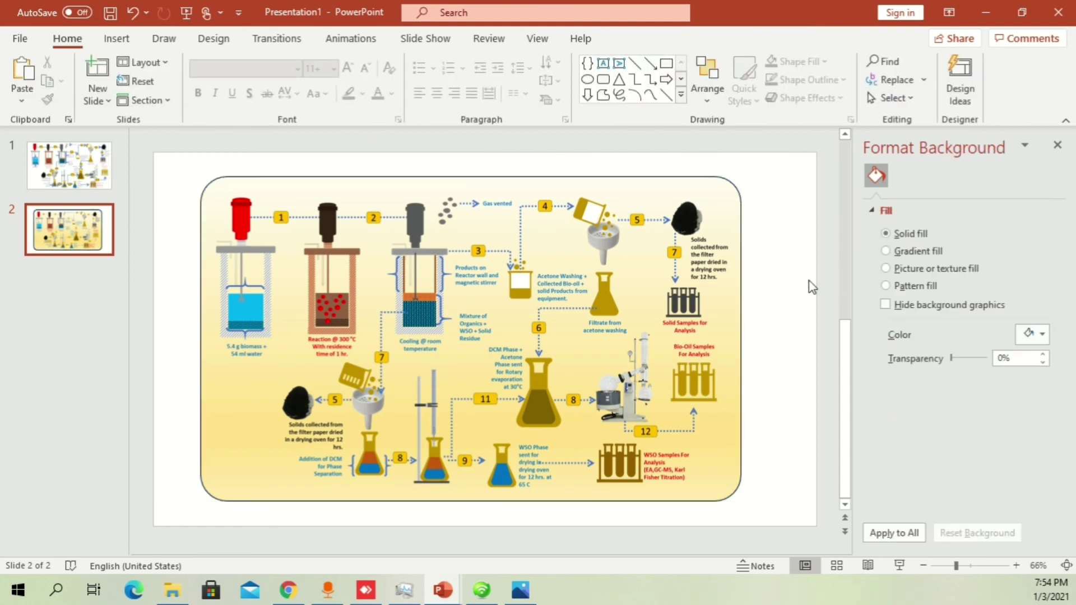
left_click(714, 221)
left_click_drag(704, 179, 725, 173)
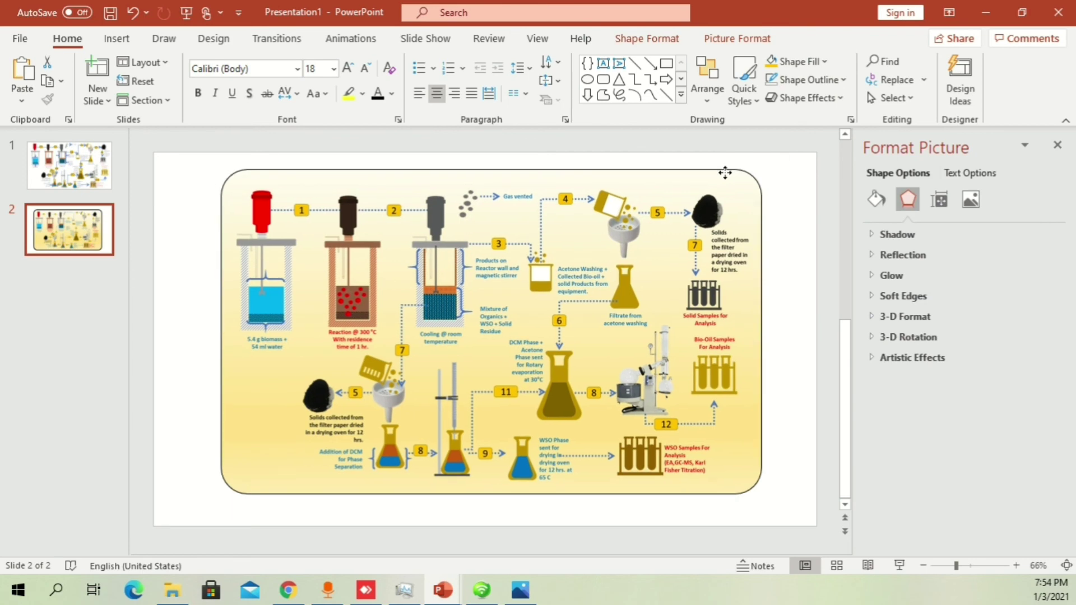
Zoom in on slide 2 and pan across the two-row flowchart to check each step and label
left_click(898, 564)
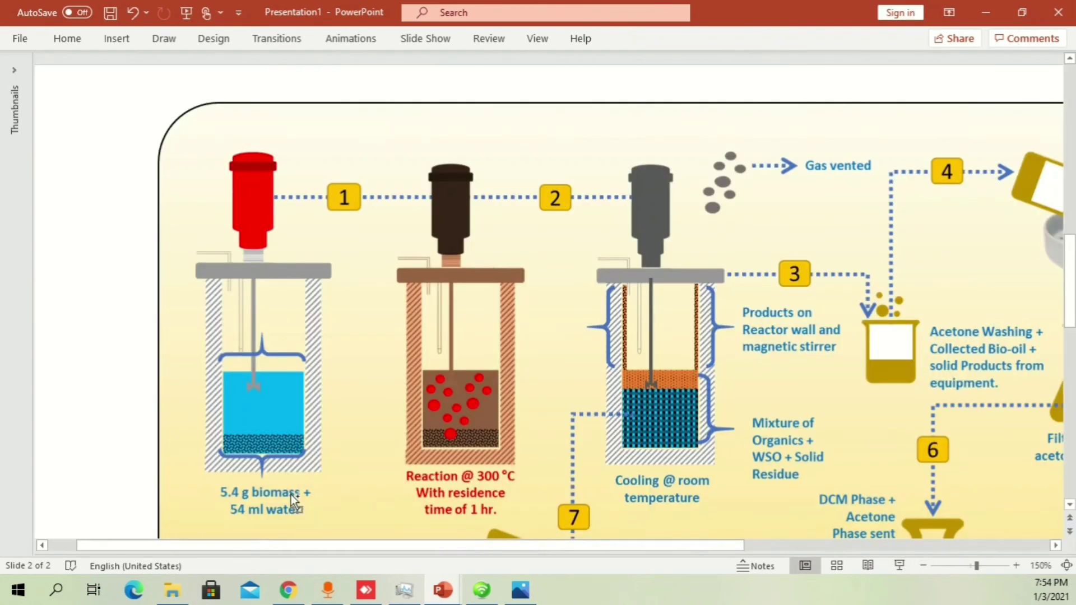
scroll(291, 495, "up", 5)
left_click_drag(269, 550, 545, 553)
scroll(538, 359, "down", 6)
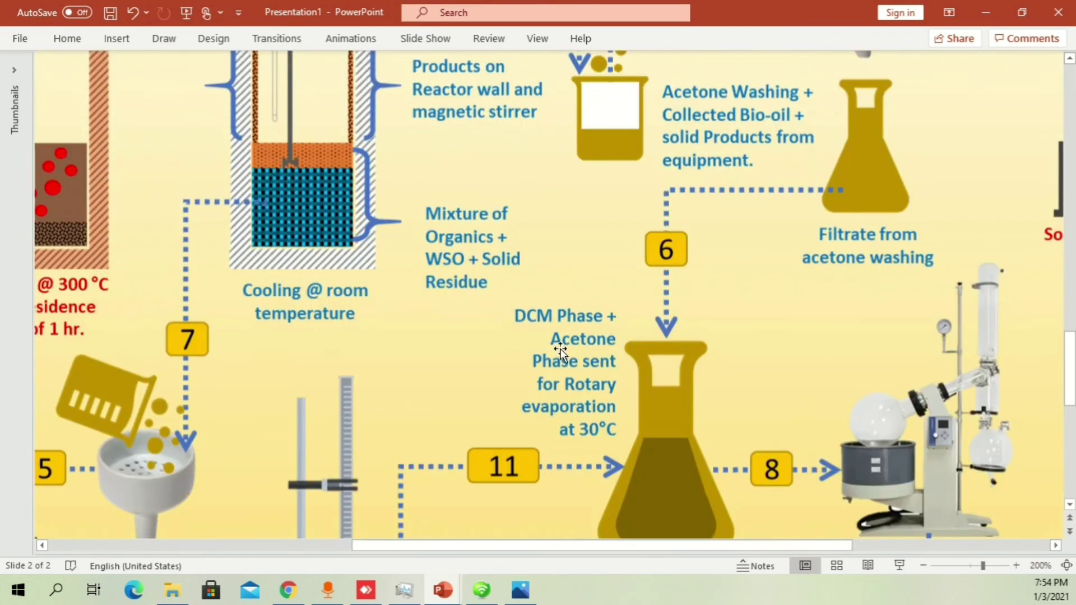
scroll(549, 439, "down", 5)
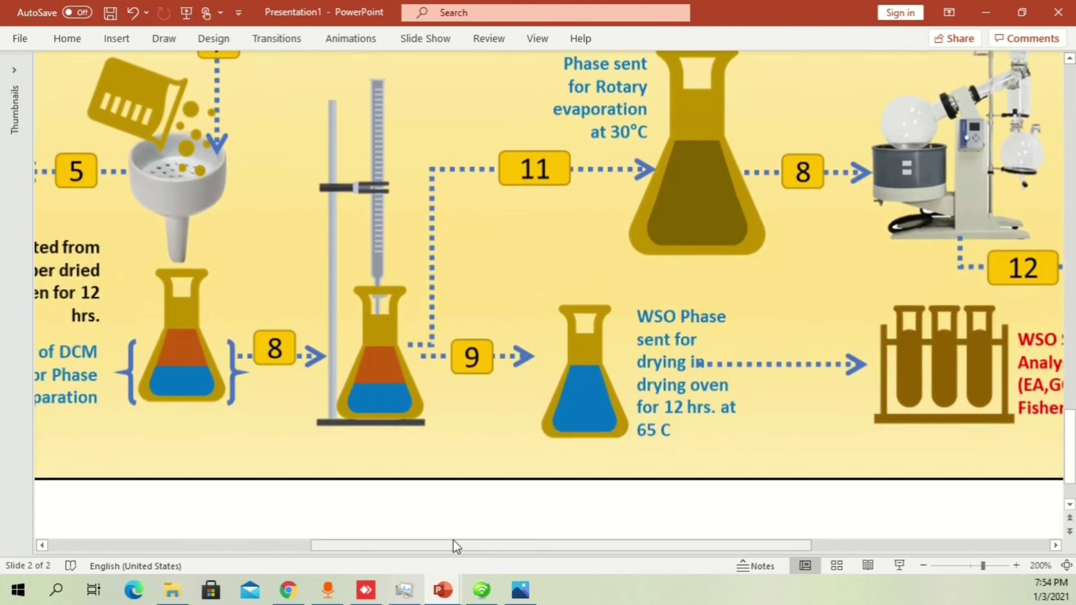